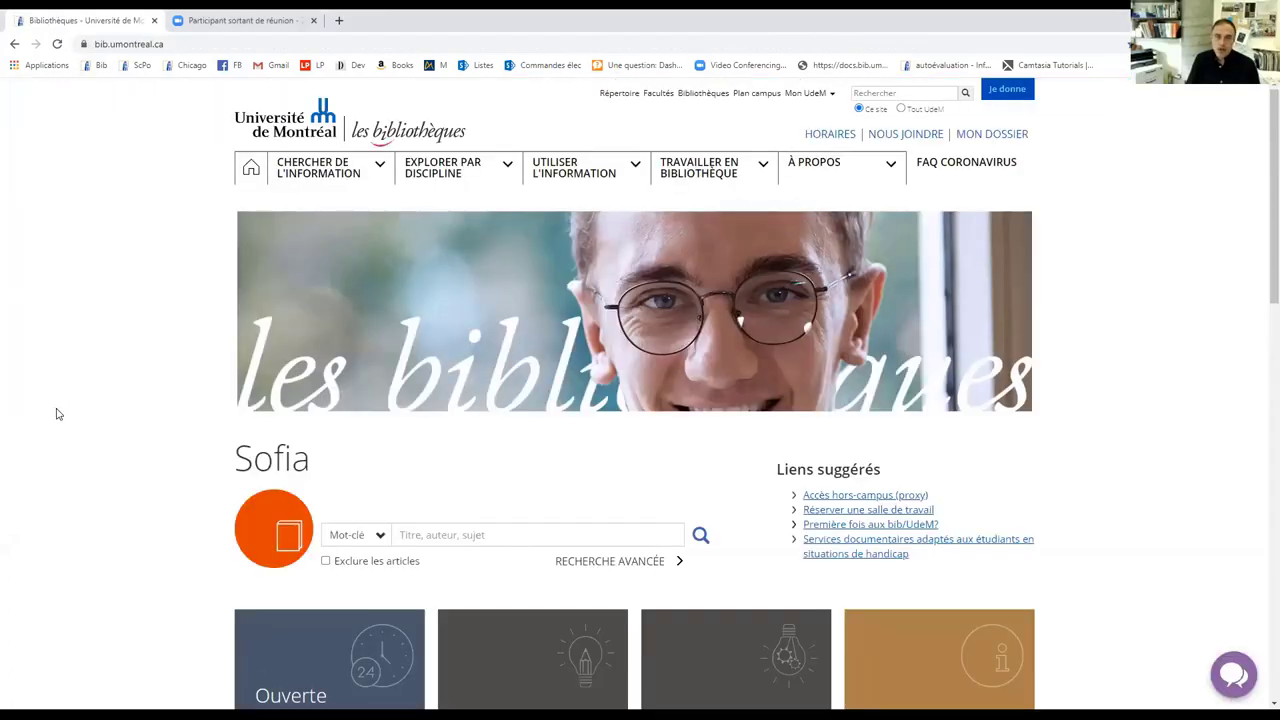
- Open the Maestro database directory from the library's information search options and switch to finding resources by title
{"action": "mouse_move", "coordinate": [325, 175]}
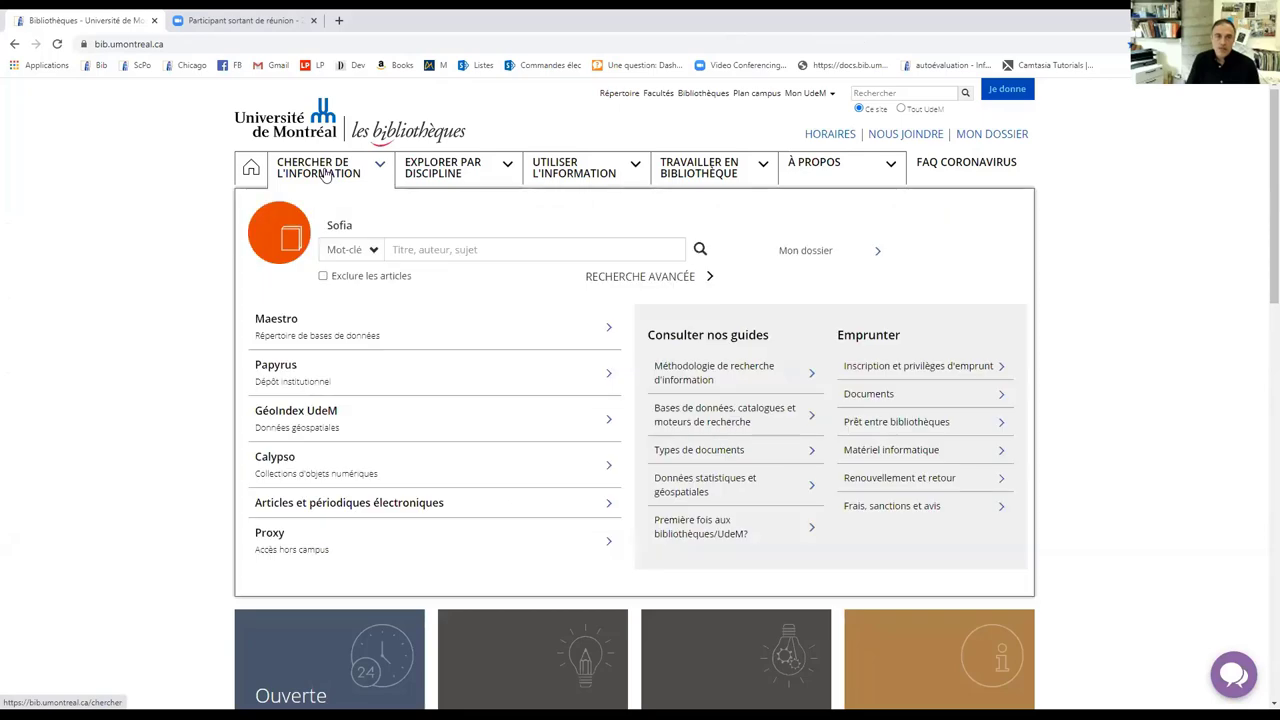
{"action": "left_click", "coordinate": [285, 333]}
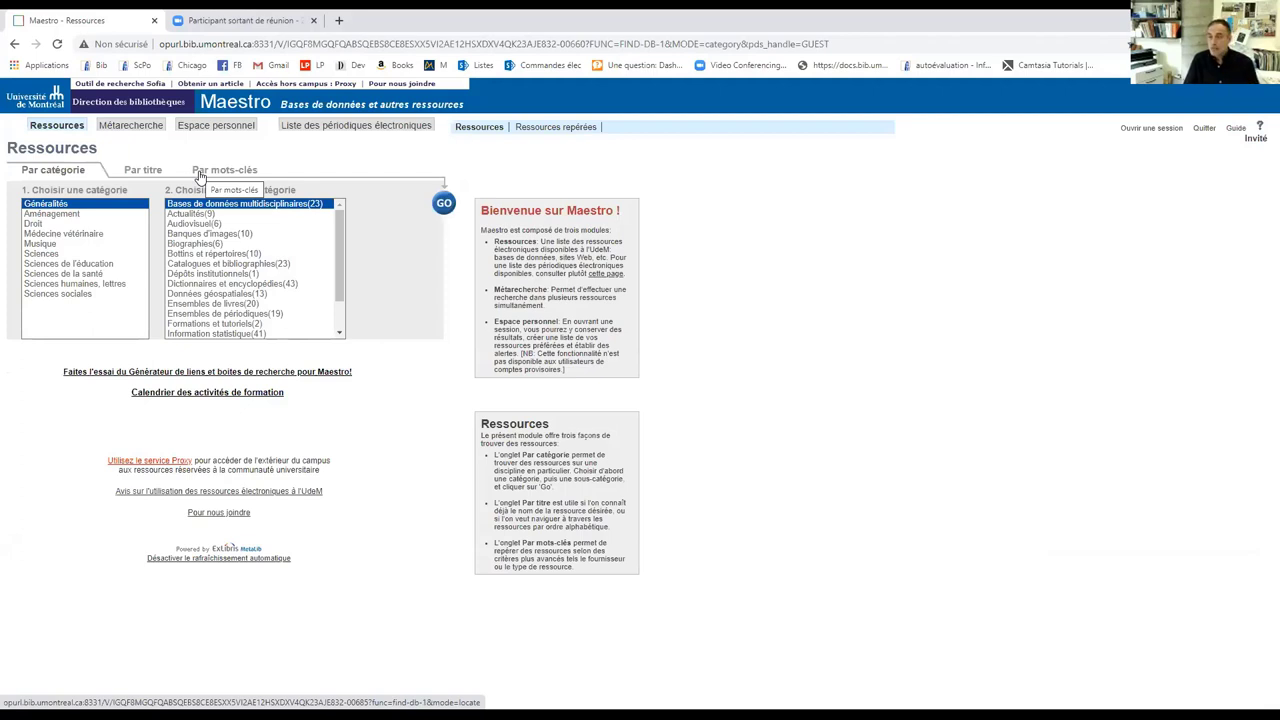
{"action": "left_click", "coordinate": [140, 171]}
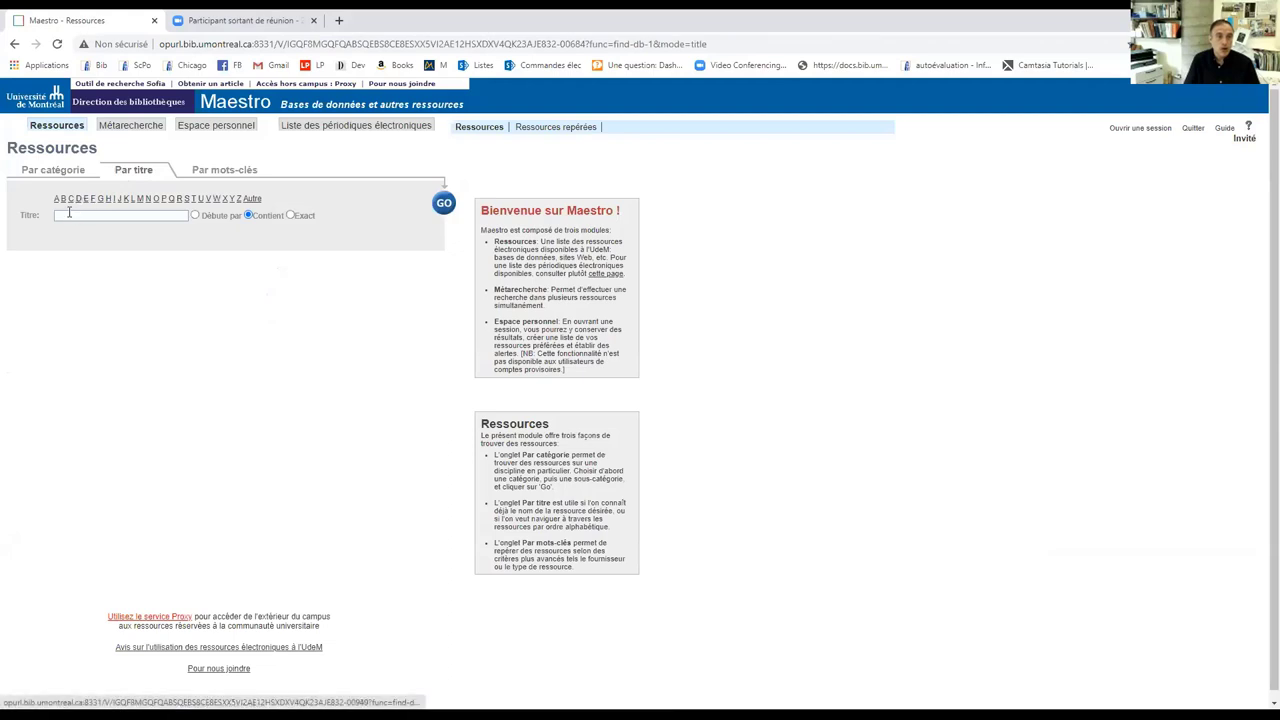
- Find resources whose title contains "eureka" and open Eureka.cc pour bibliothèque d'enseignement
{"action": "left_click", "coordinate": [62, 215]}
{"action": "left_click", "coordinate": [80, 246]}
{"action": "left_click", "coordinate": [441, 210]}
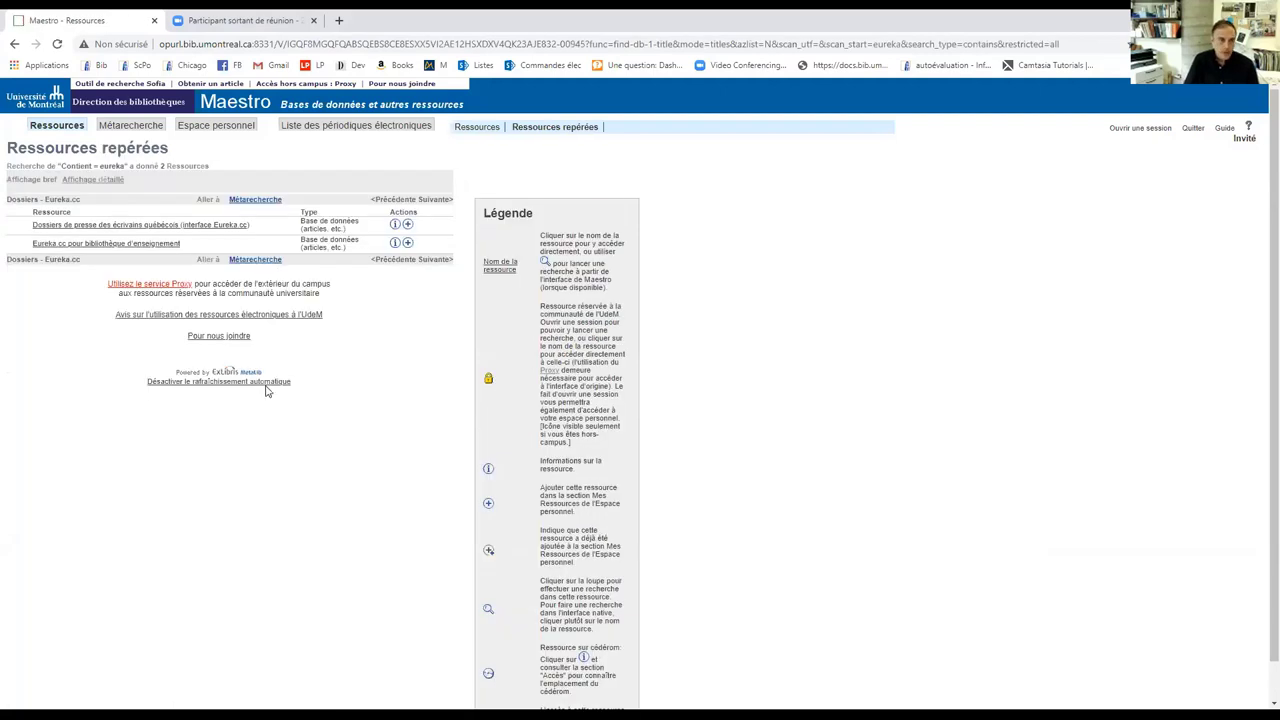
{"action": "left_click", "coordinate": [105, 243]}
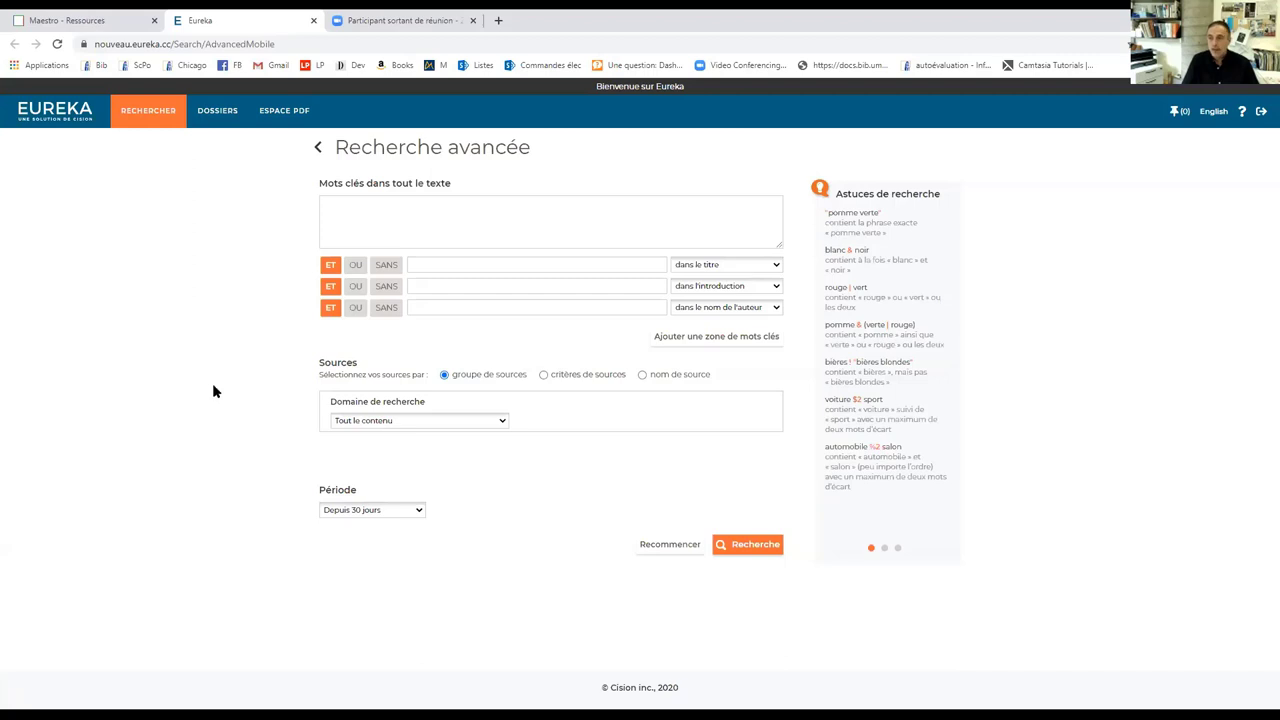
- Add an extra keyword zone to the advanced search form and remove it again
{"action": "left_click", "coordinate": [341, 210]}
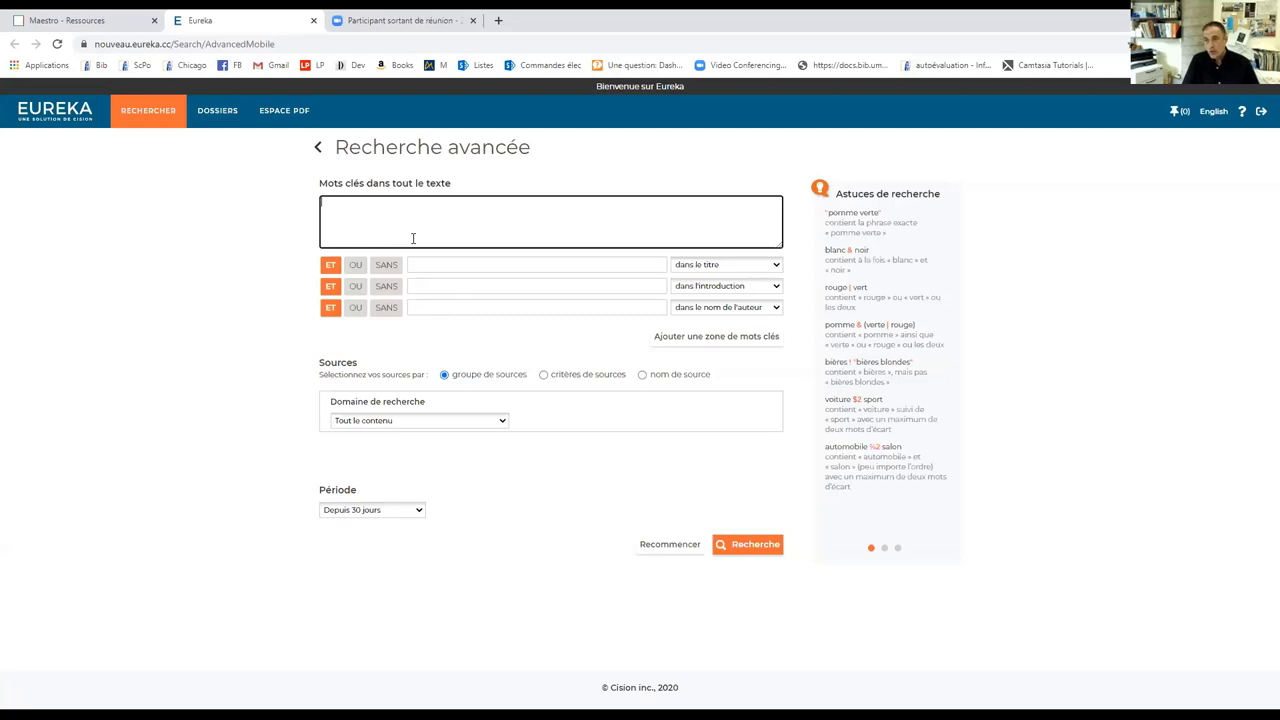
{"action": "left_click", "coordinate": [461, 266]}
{"action": "left_click", "coordinate": [190, 323]}
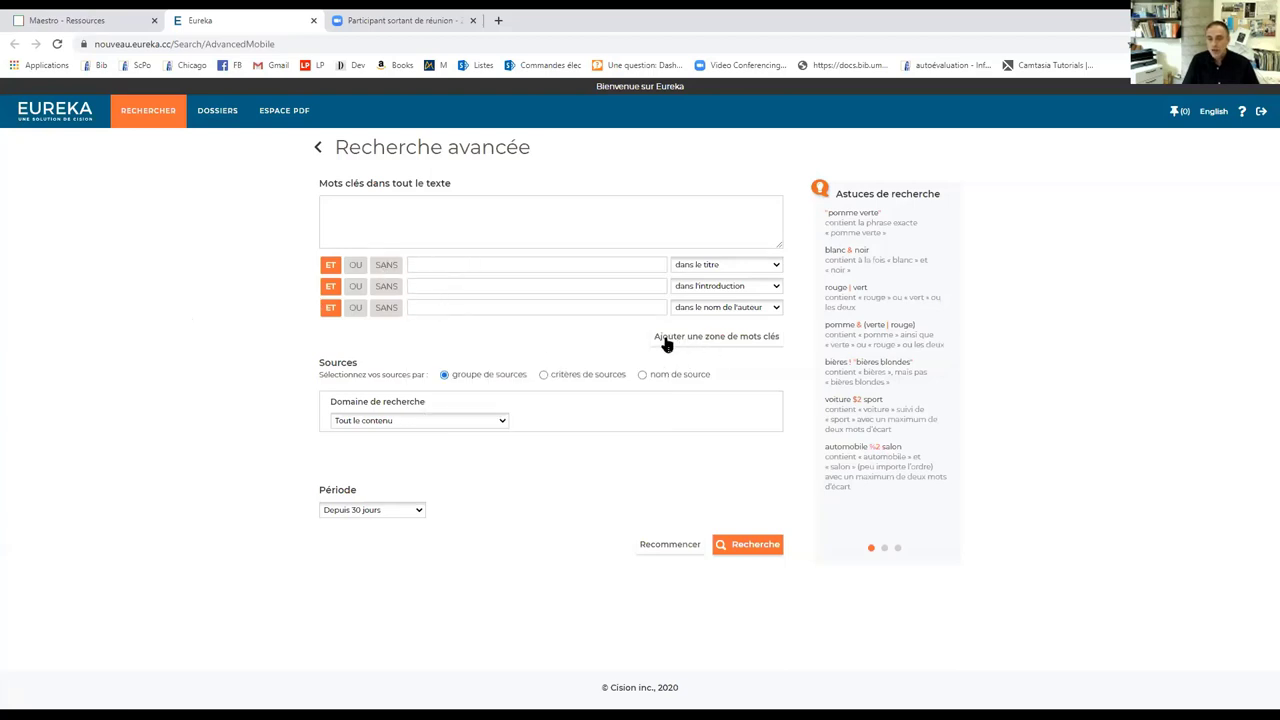
{"action": "left_click", "coordinate": [734, 341]}
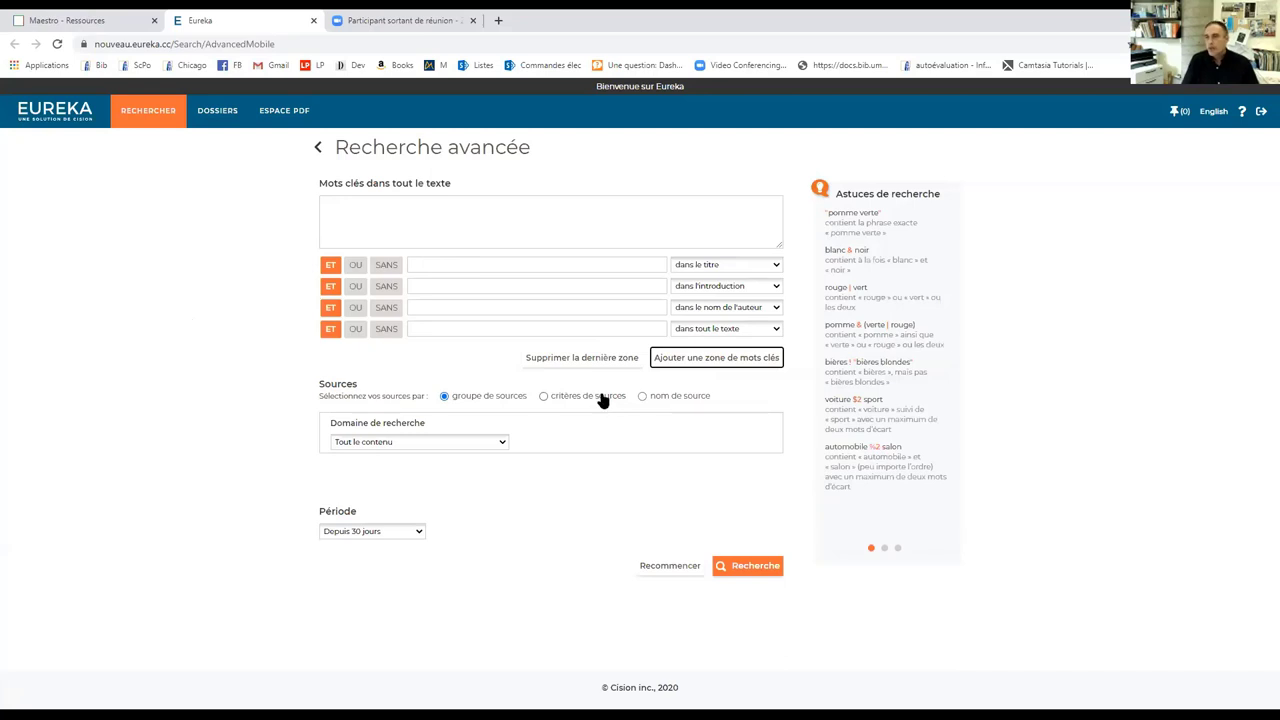
{"action": "left_click", "coordinate": [583, 363]}
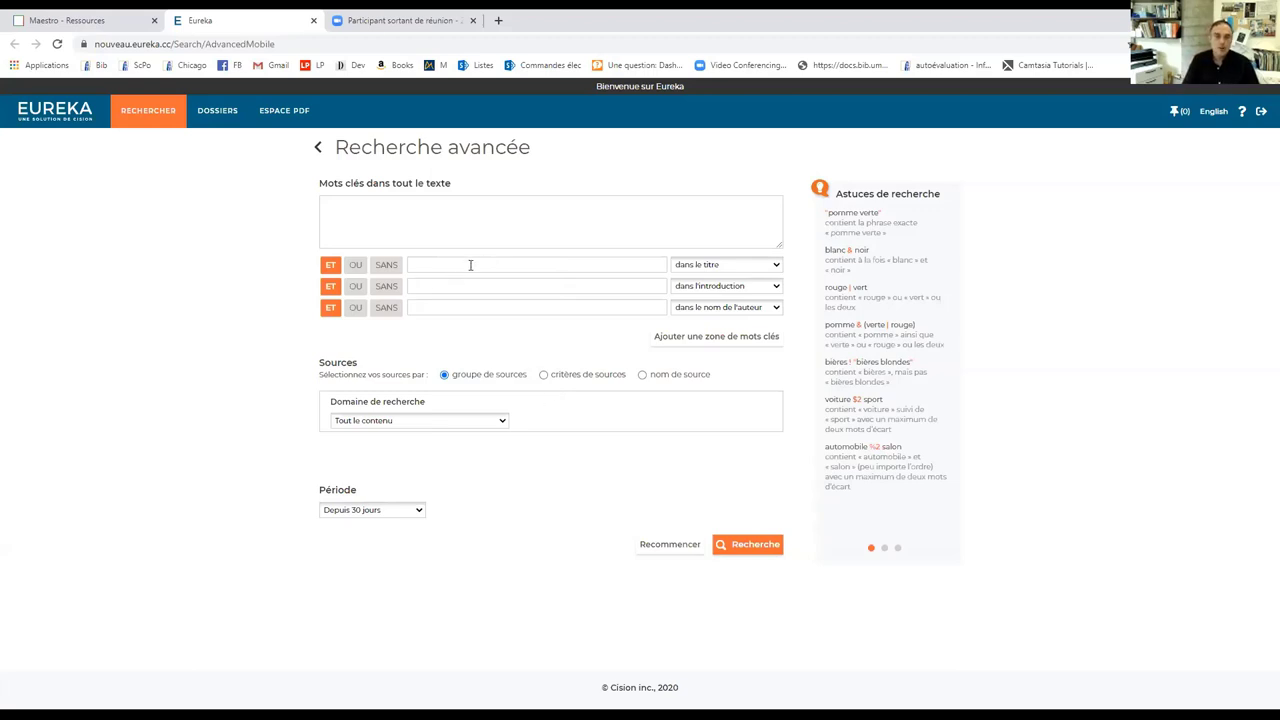
- Enter "quebec" as the first additional keyword and search for it in the title (dans le titre)
{"action": "left_click", "coordinate": [434, 265]}
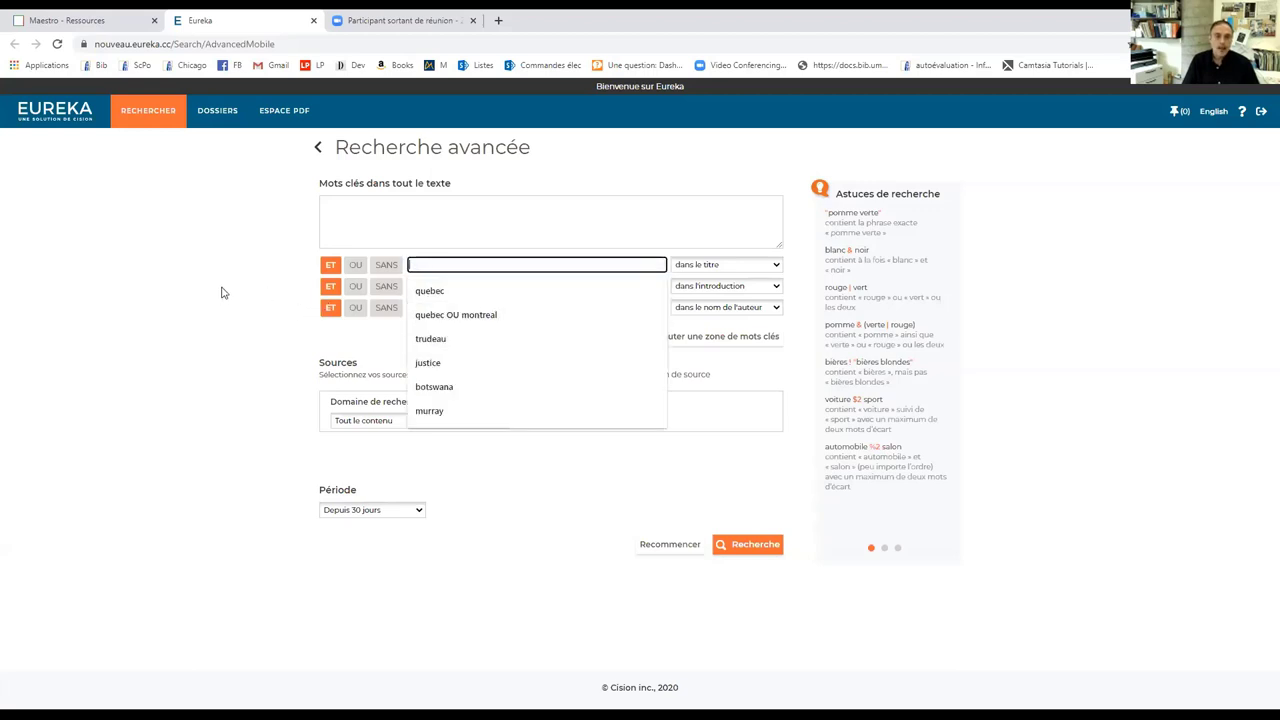
{"action": "left_click", "coordinate": [438, 291]}
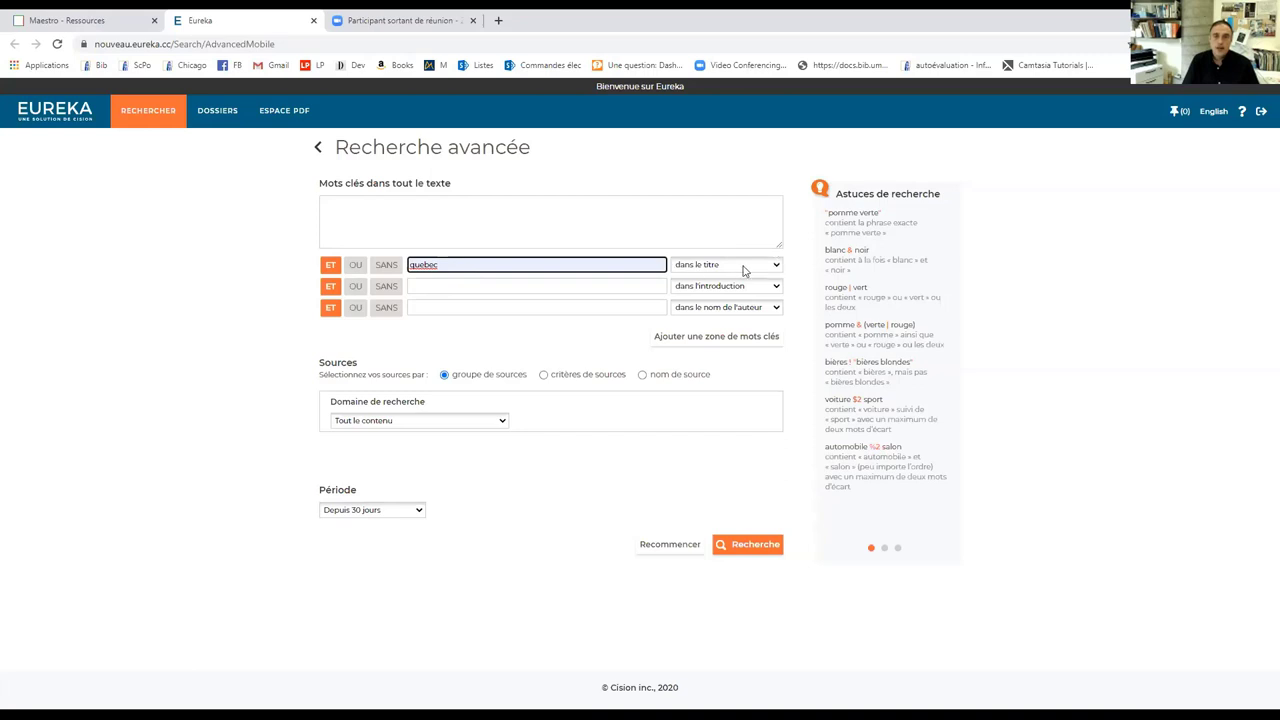
{"action": "left_click", "coordinate": [778, 265]}
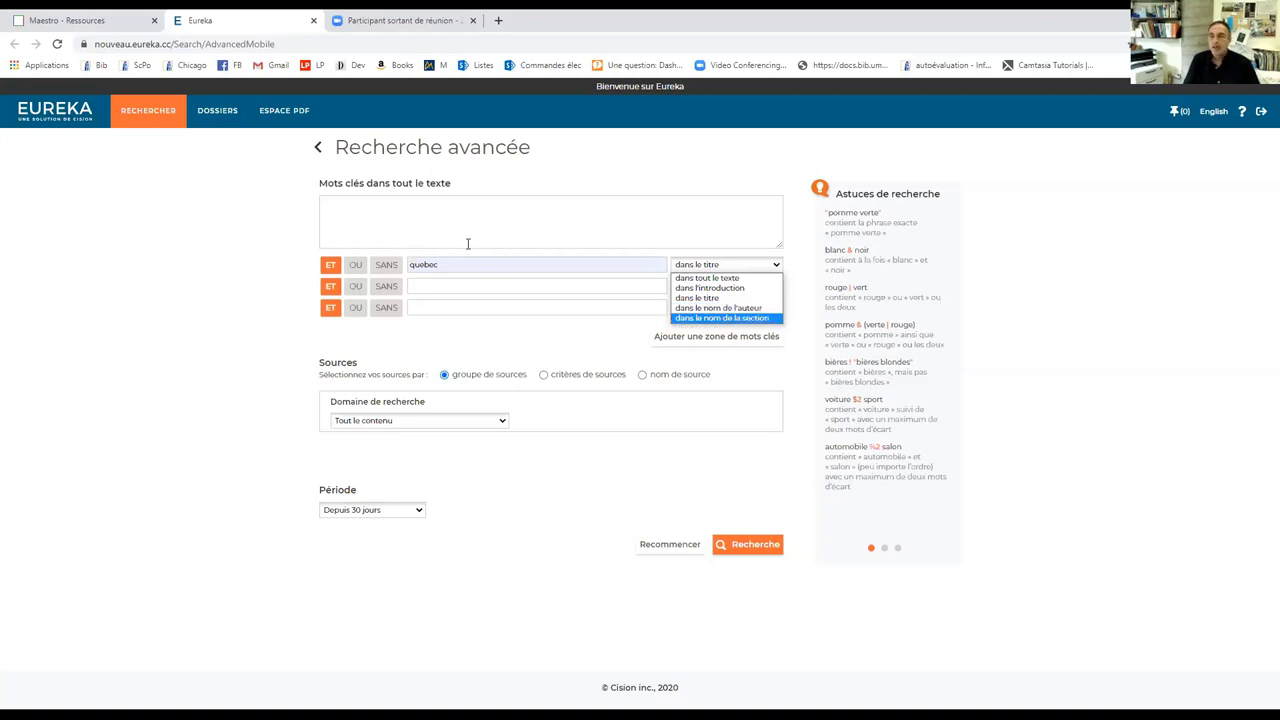
{"action": "left_click", "coordinate": [689, 300]}
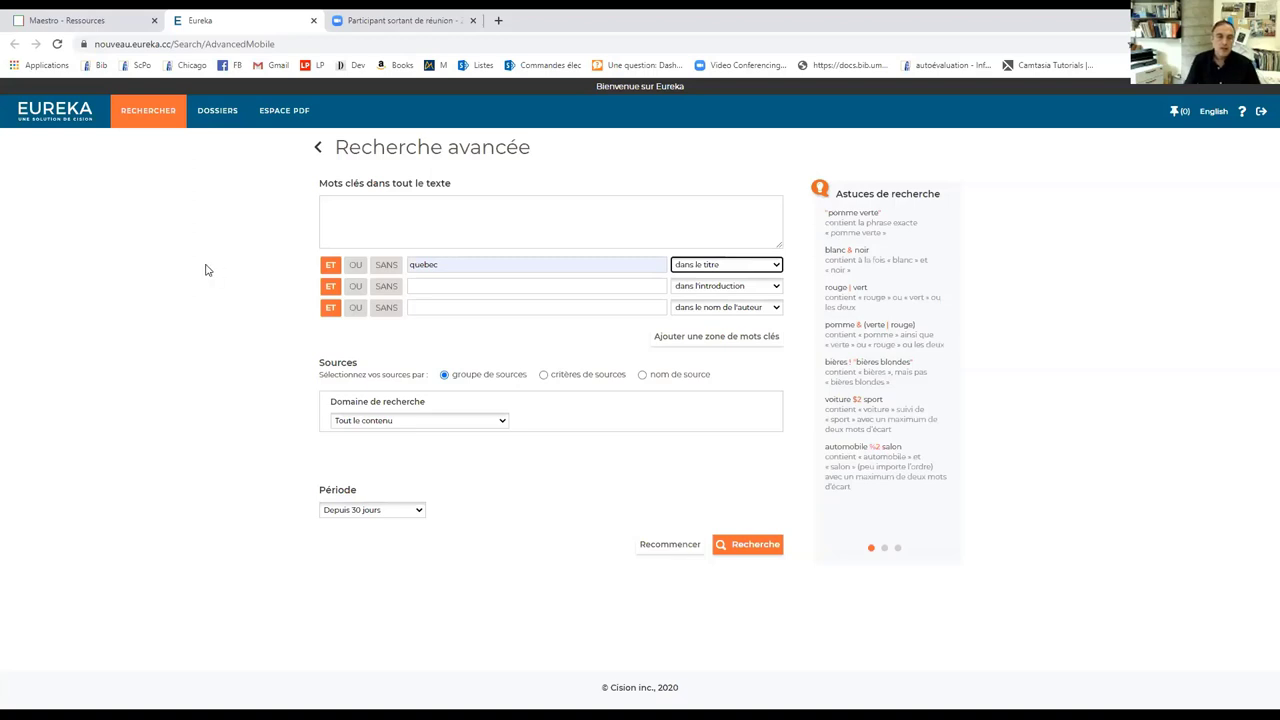
- Enter "david" as the second additional keyword and search for it in the author's name (dans le nom de l'auteur)
{"action": "left_click", "coordinate": [422, 288]}
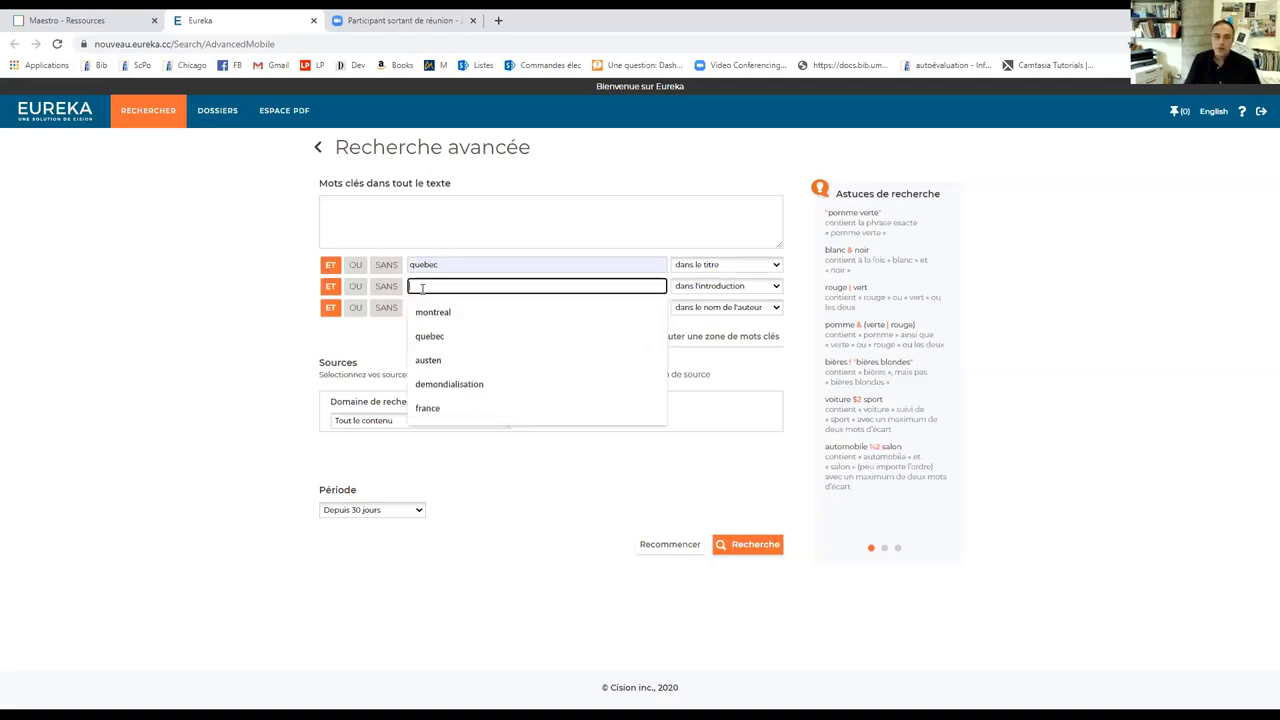
{"action": "left_click", "coordinate": [303, 308]}
{"action": "left_click", "coordinate": [412, 287]}
{"action": "type", "text": "david"}
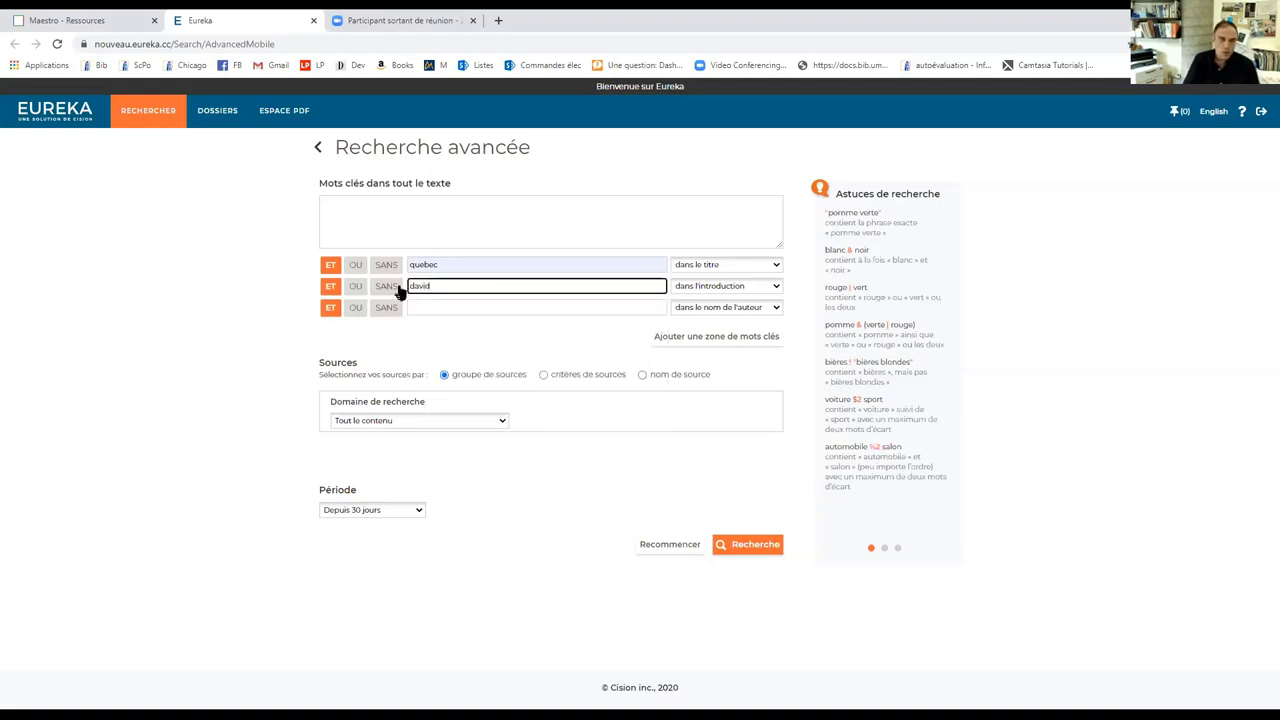
{"action": "left_click", "coordinate": [141, 298]}
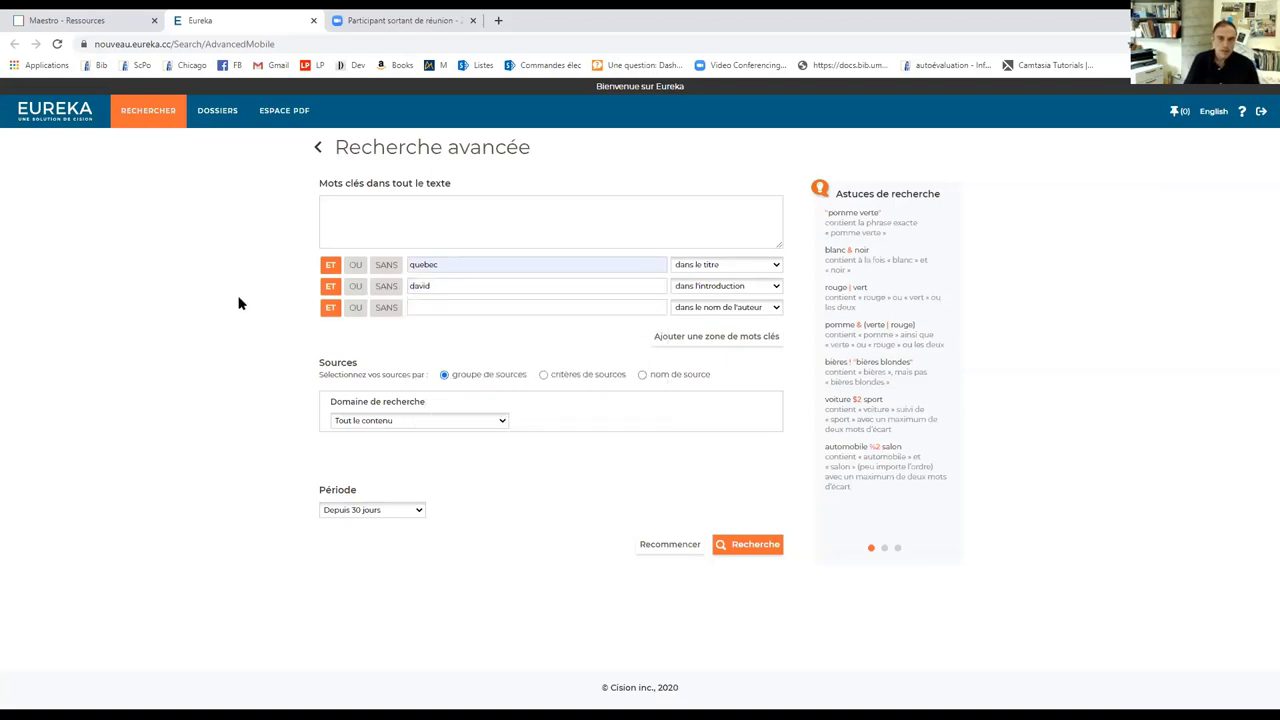
{"action": "left_click", "coordinate": [762, 291]}
{"action": "left_click", "coordinate": [668, 333]}
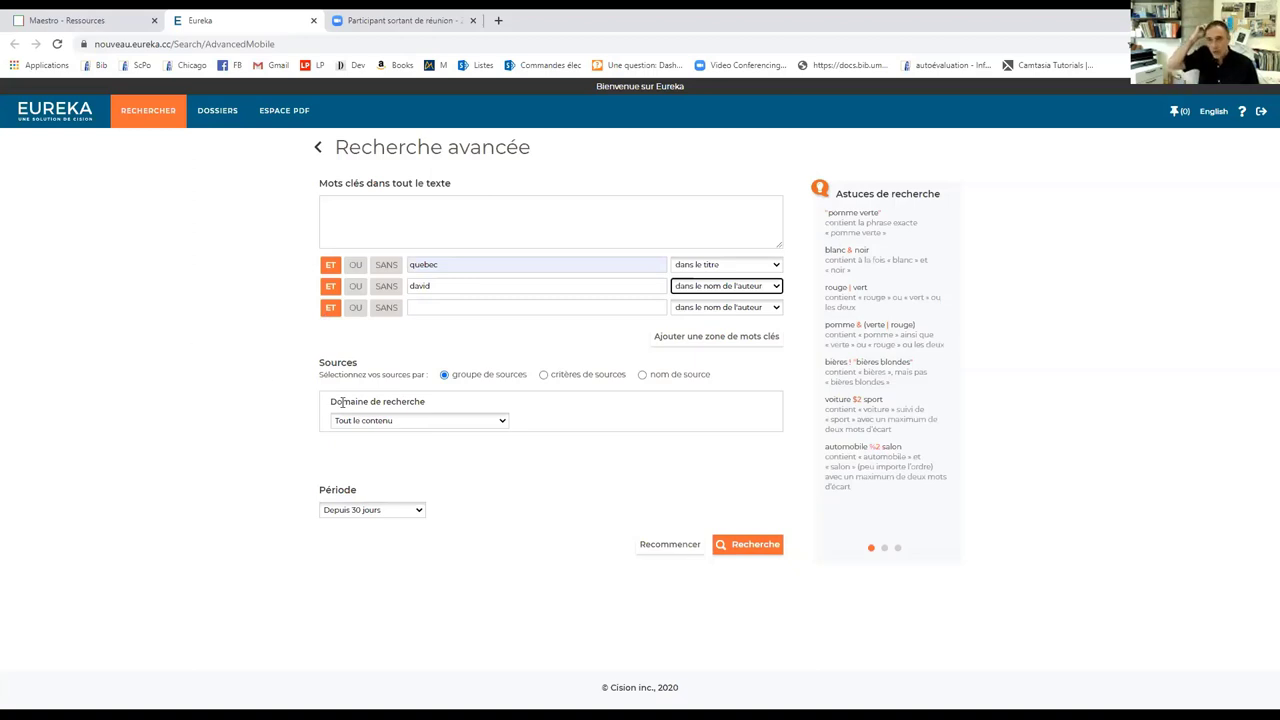
{"action": "left_click", "coordinate": [502, 423]}
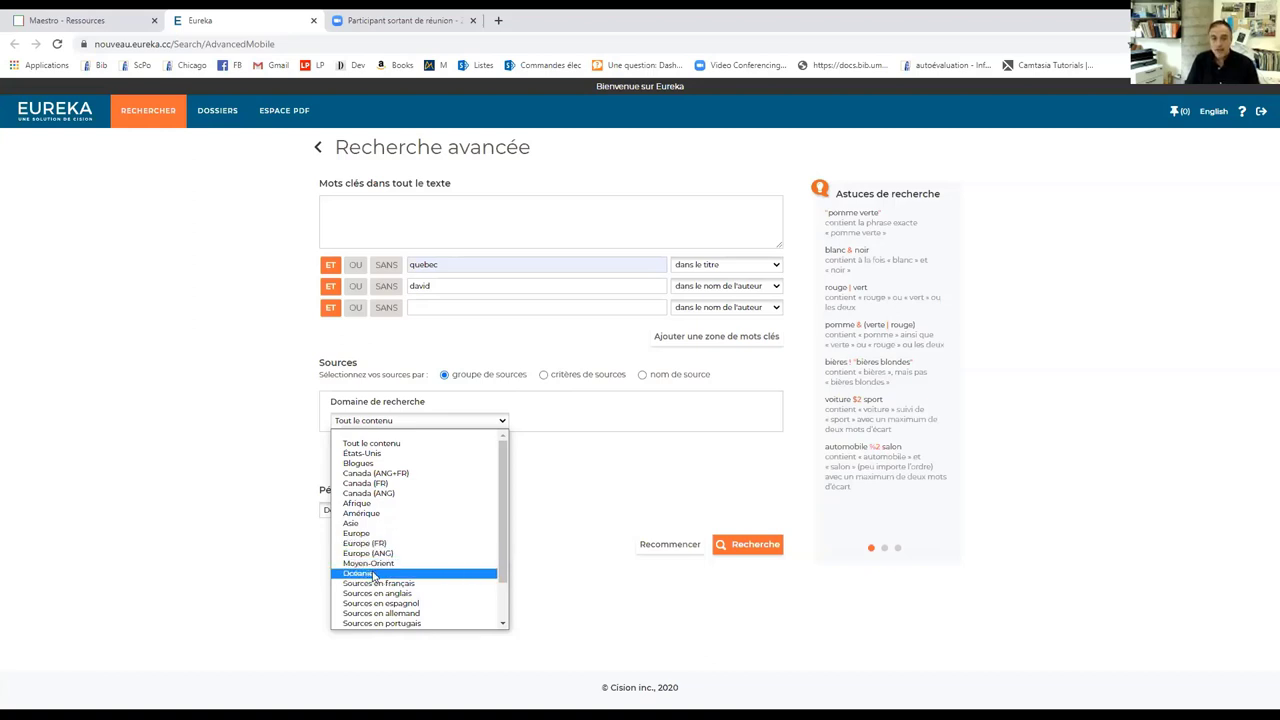
{"action": "scroll", "coordinate": [503, 525], "scroll_direction": "down", "scroll_amount": 2}
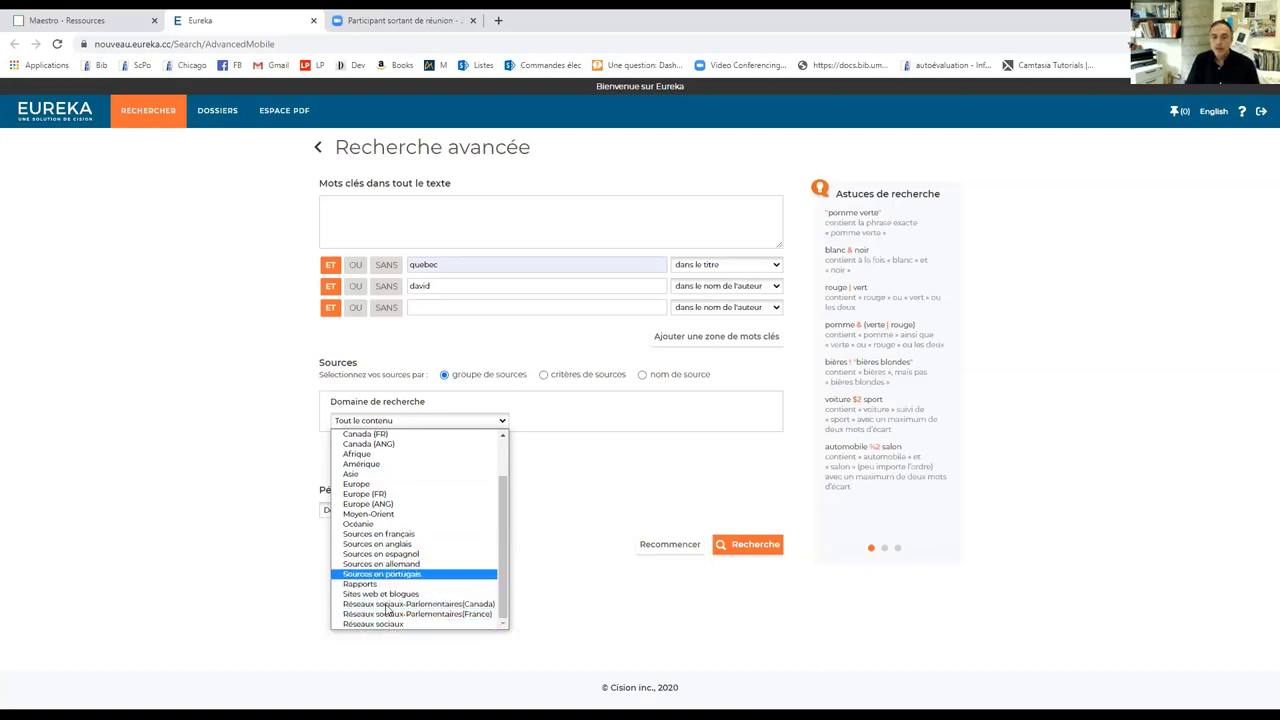
{"action": "left_click", "coordinate": [212, 543]}
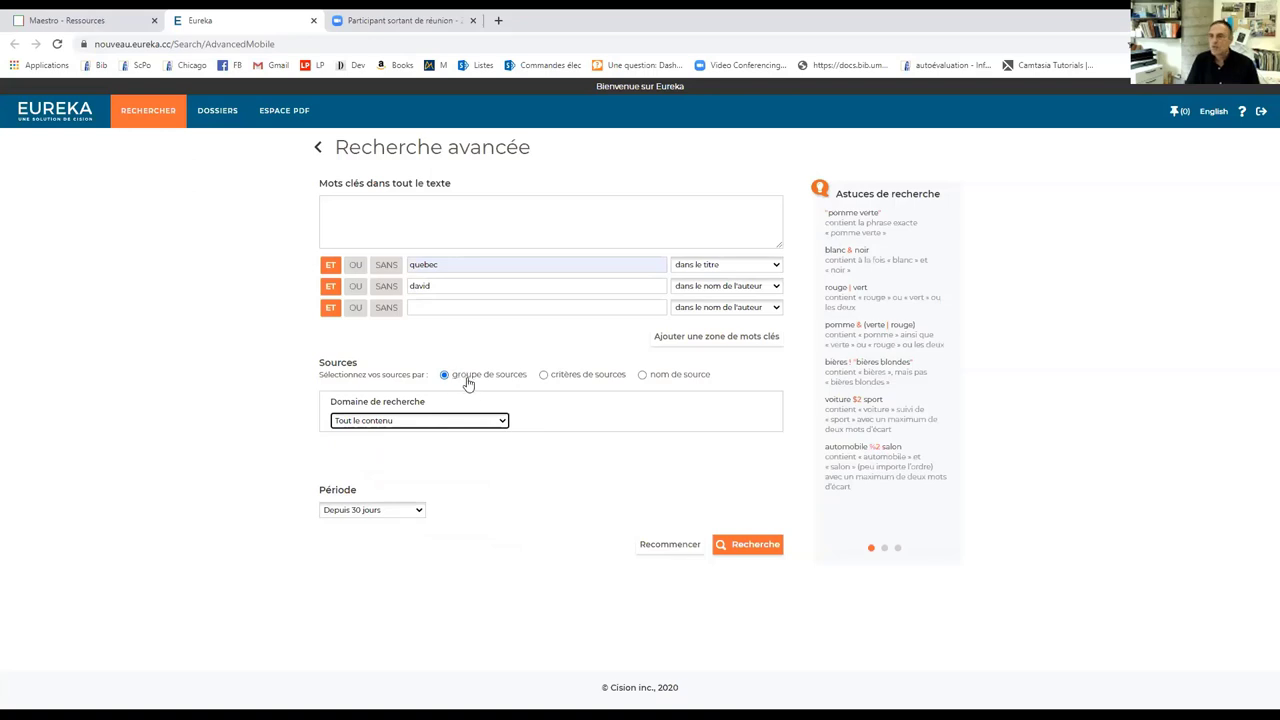
- Choose sources by name, filter the available sources by "devoir" and select "Devoir, Le"
{"action": "left_click", "coordinate": [557, 379]}
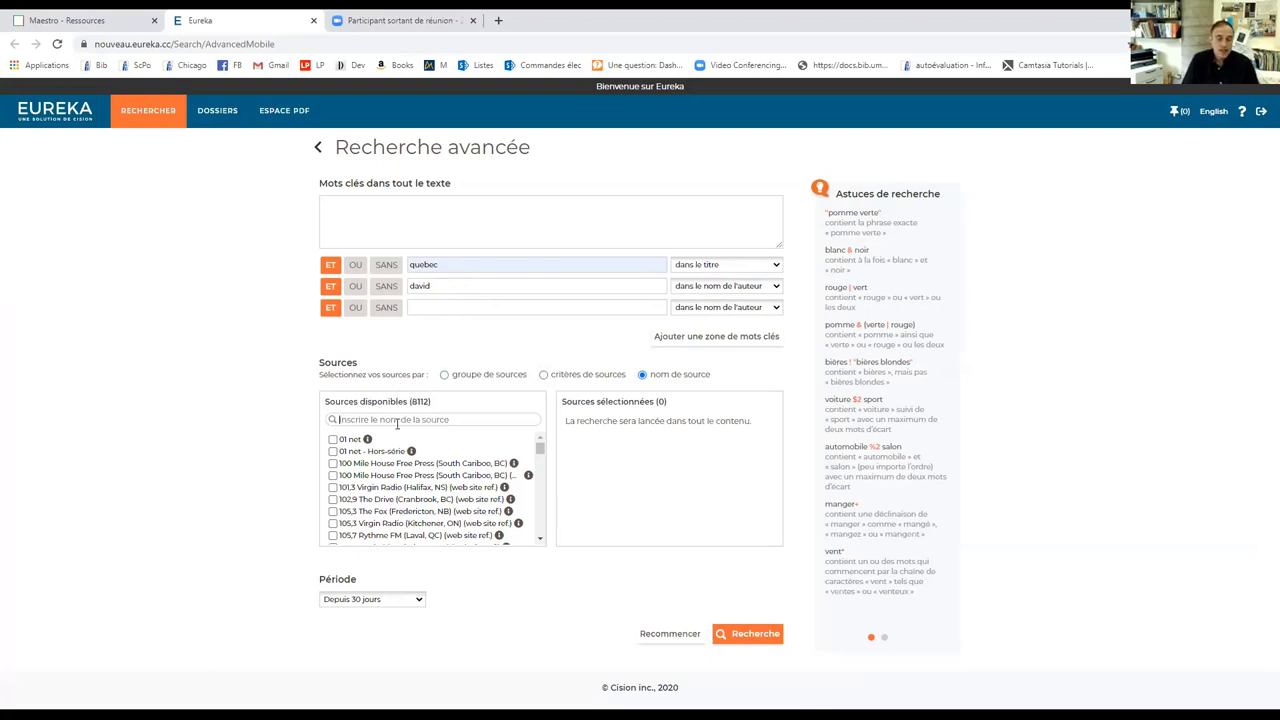
{"action": "type", "text": "devoir"}
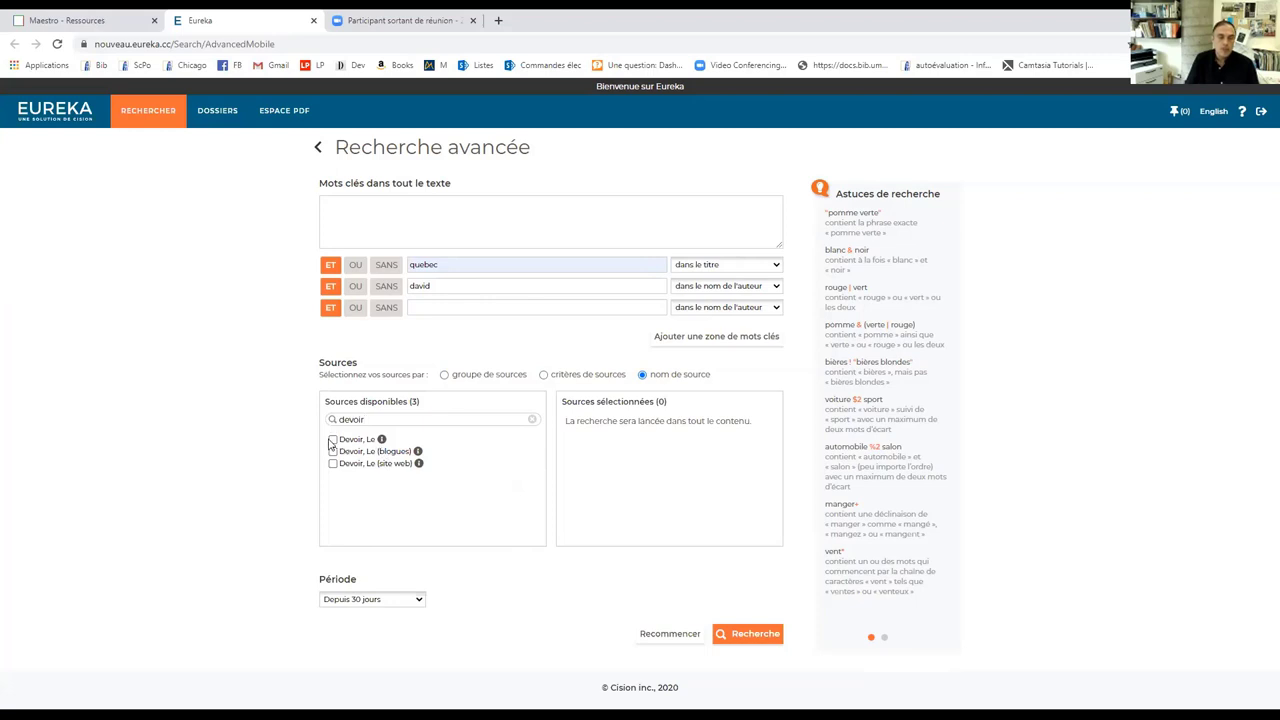
{"action": "left_click", "coordinate": [333, 440]}
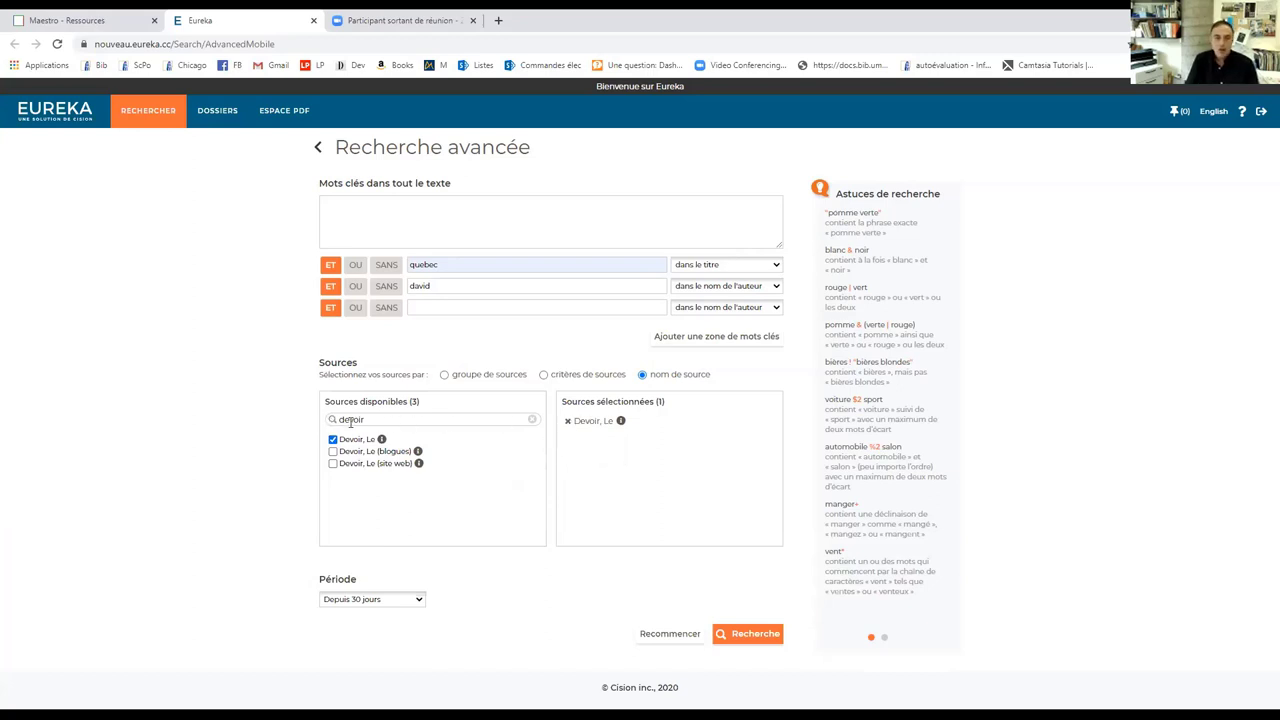
- Filter the available sources by "journal de montreal" and clear the filter again
{"action": "left_click_drag", "start_coordinate": [371, 418], "coordinate": [278, 423]}
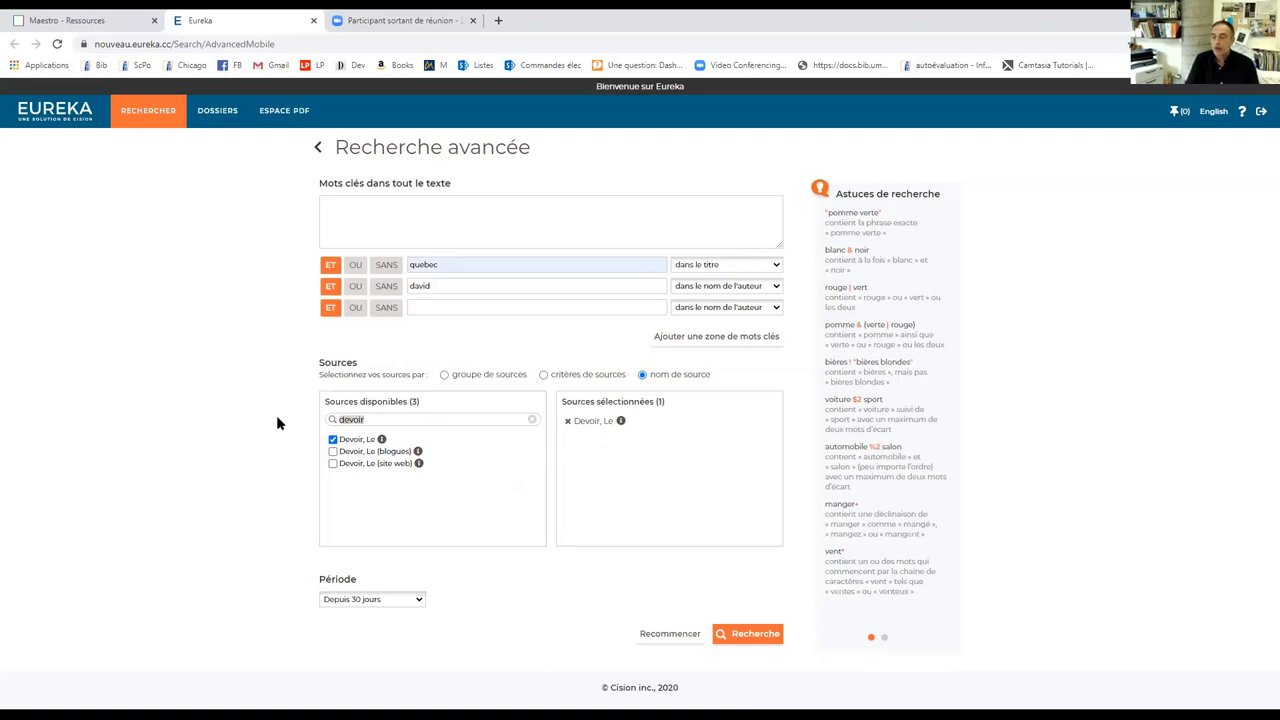
{"action": "type", "text": "journ"}
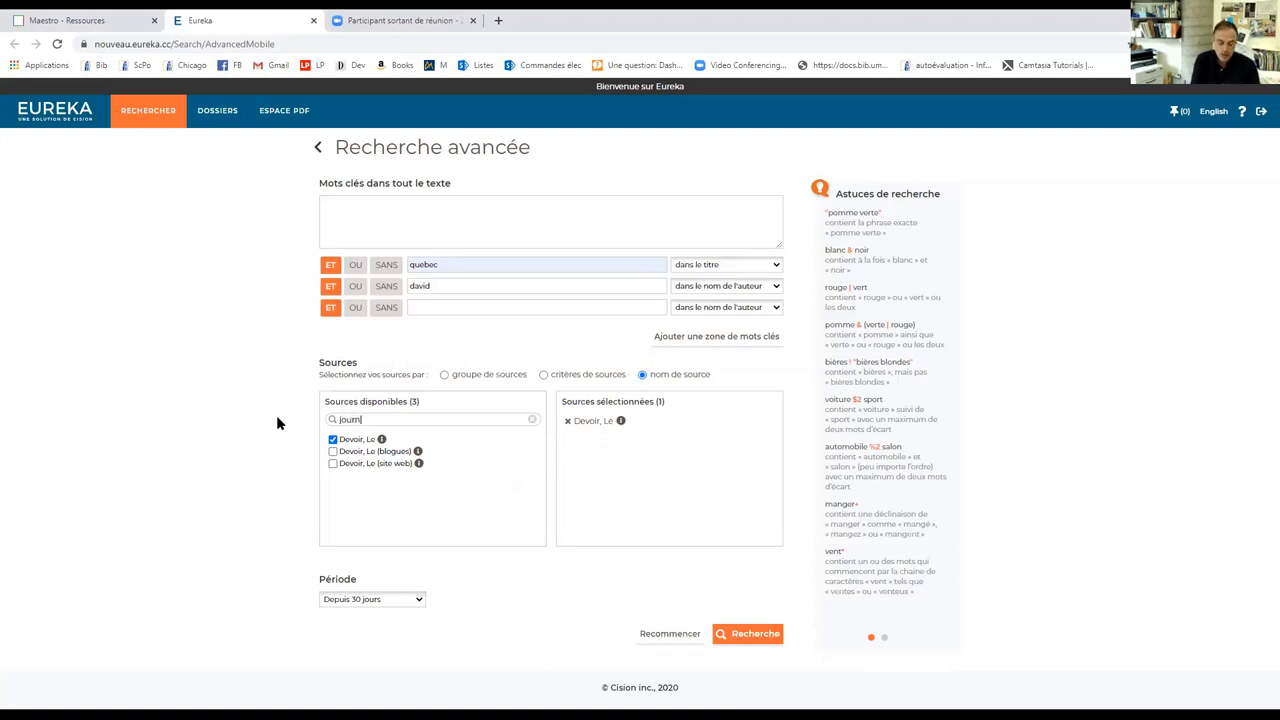
{"action": "type", "text": "al de montreal"}
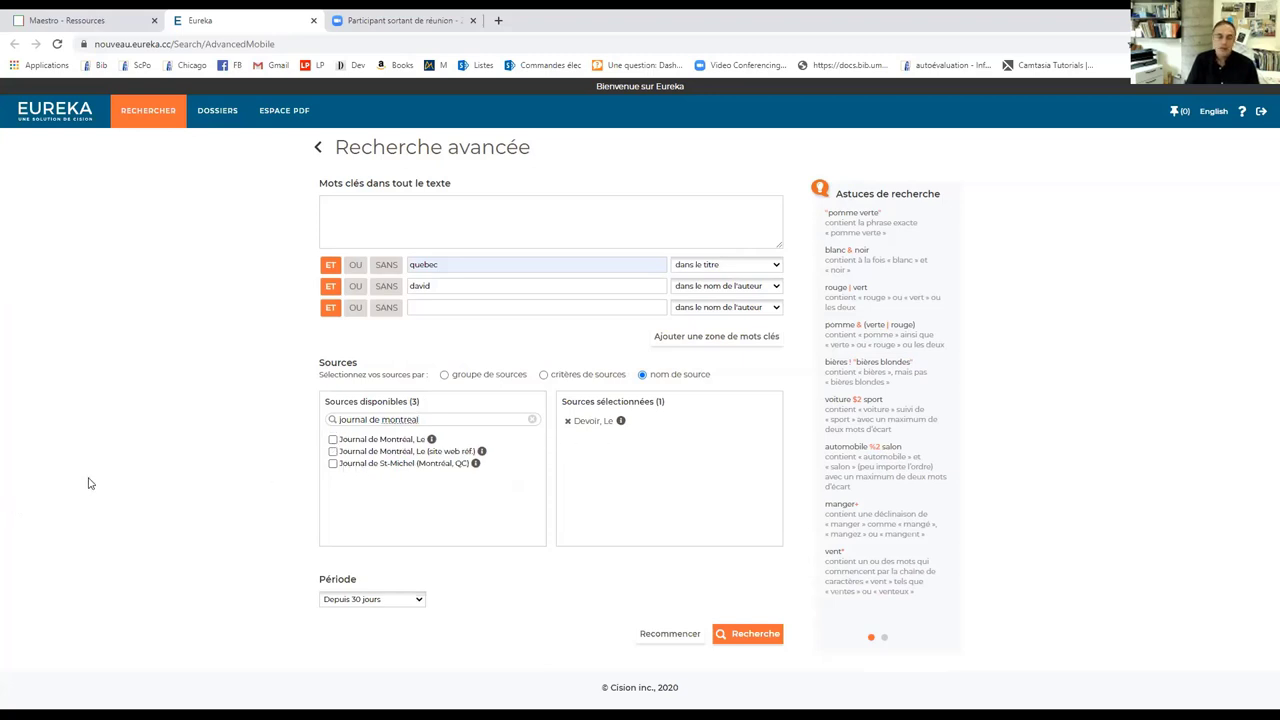
{"action": "left_click", "coordinate": [532, 419]}
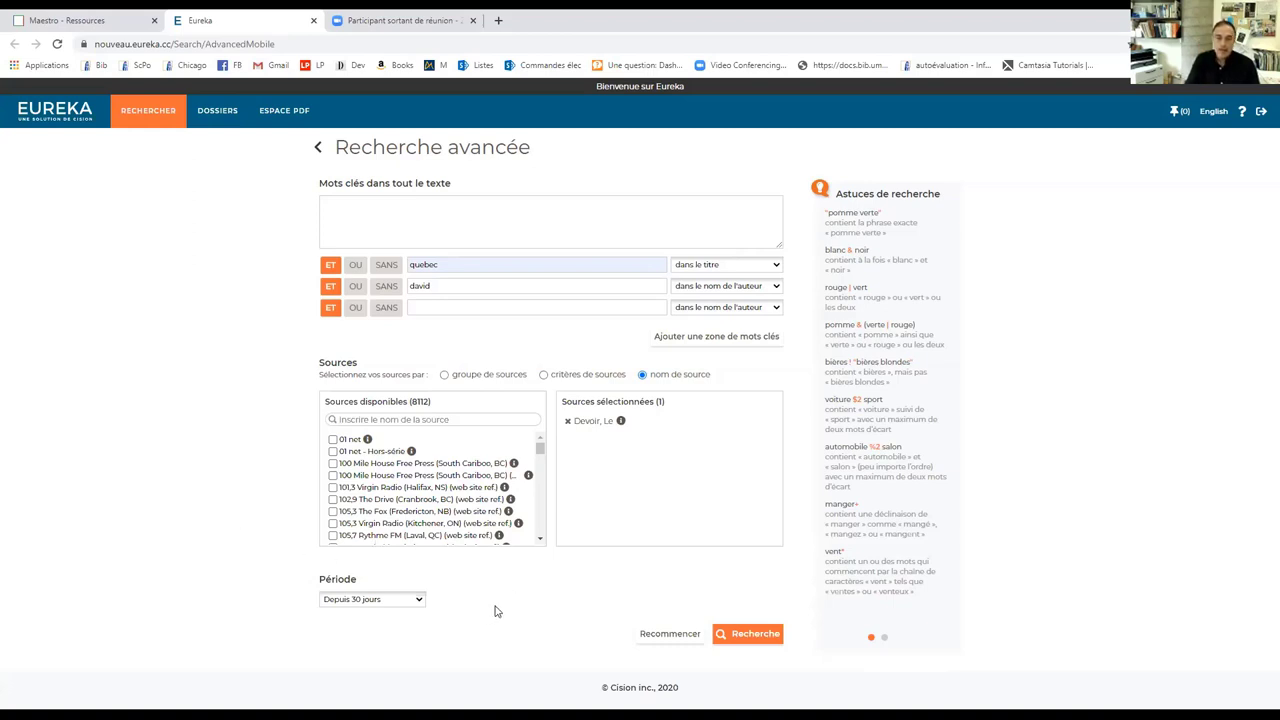
- Set the search period to "Depuis 2 ans" and run the advanced search
{"action": "left_click", "coordinate": [417, 603]}
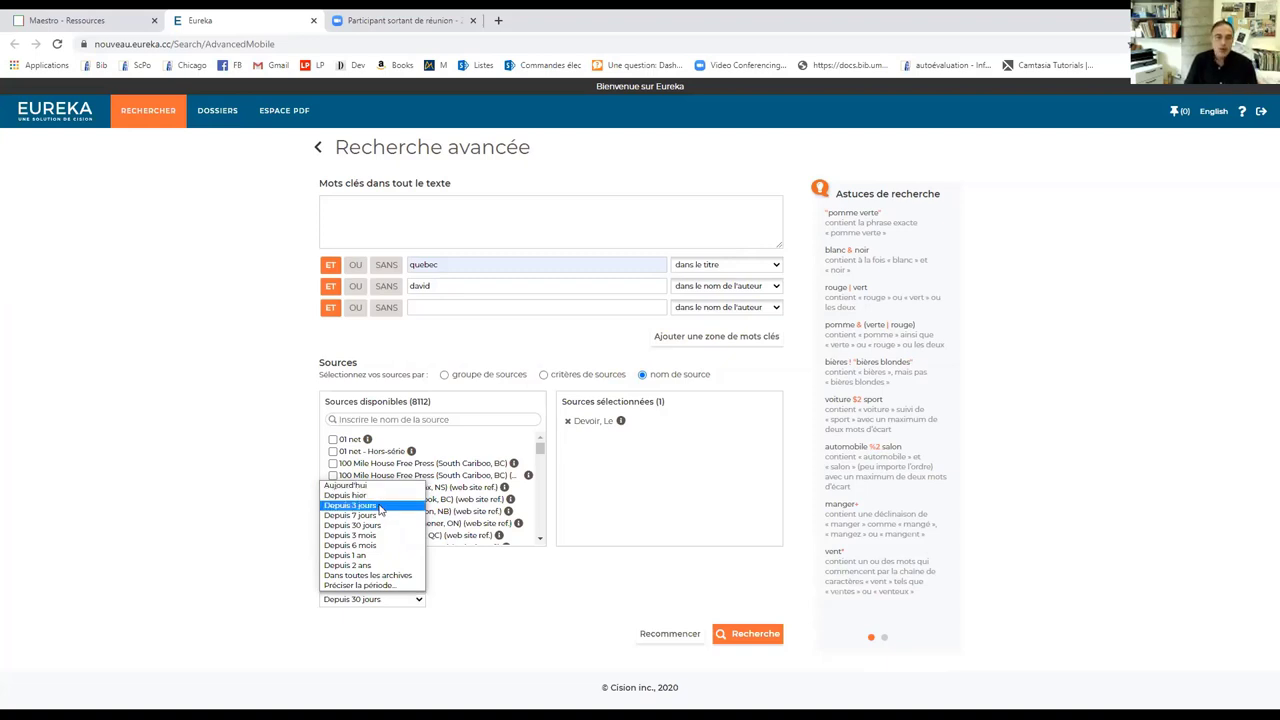
{"action": "left_click", "coordinate": [368, 588]}
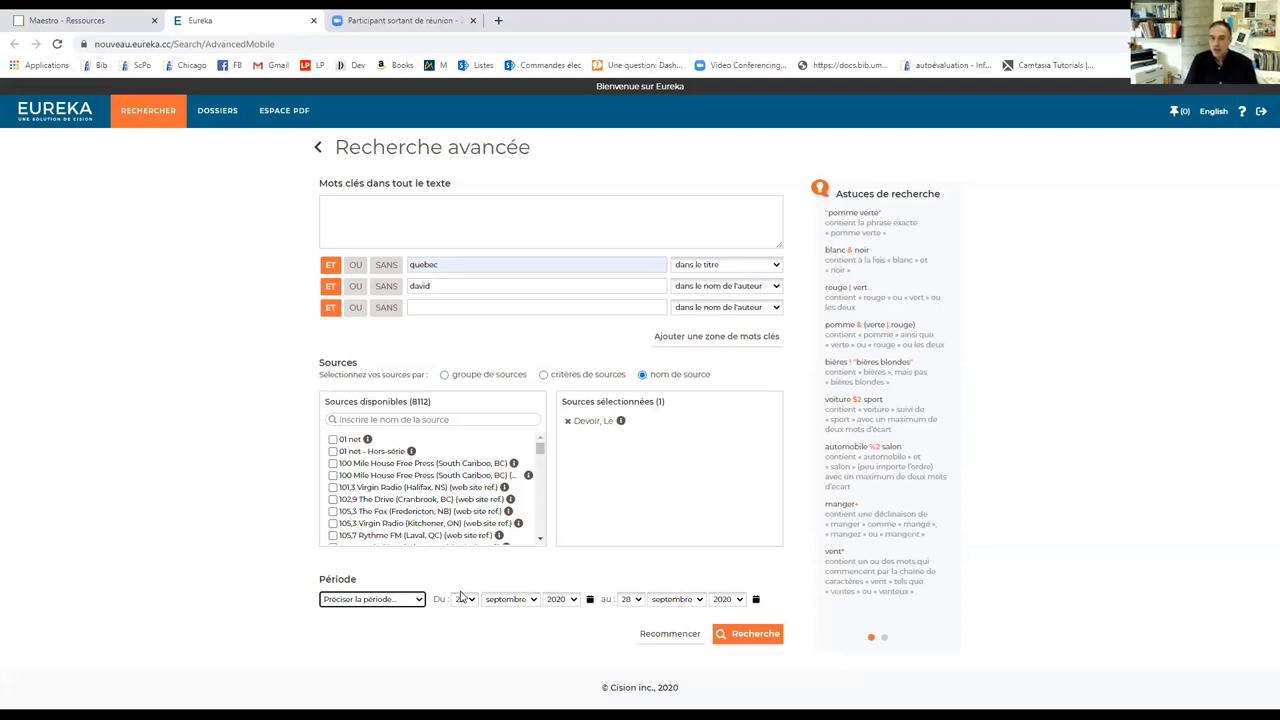
{"action": "left_click", "coordinate": [419, 600]}
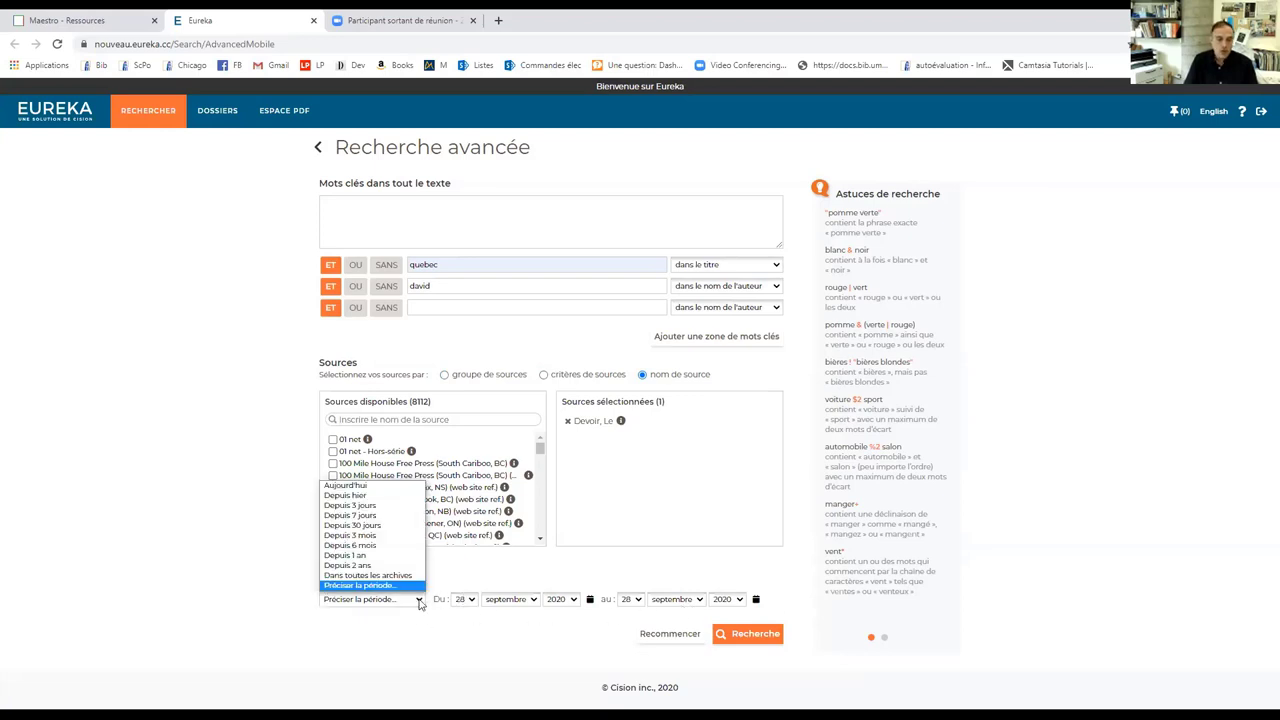
{"action": "left_click", "coordinate": [363, 567]}
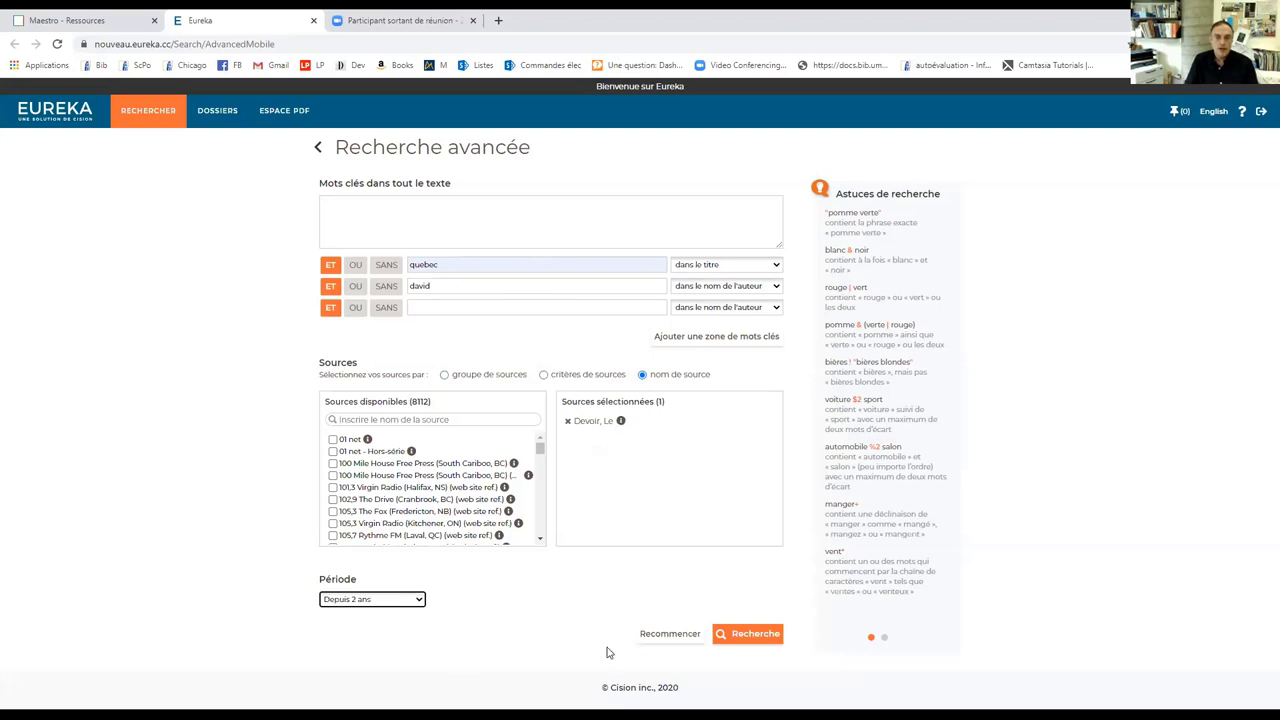
{"action": "left_click", "coordinate": [747, 634]}
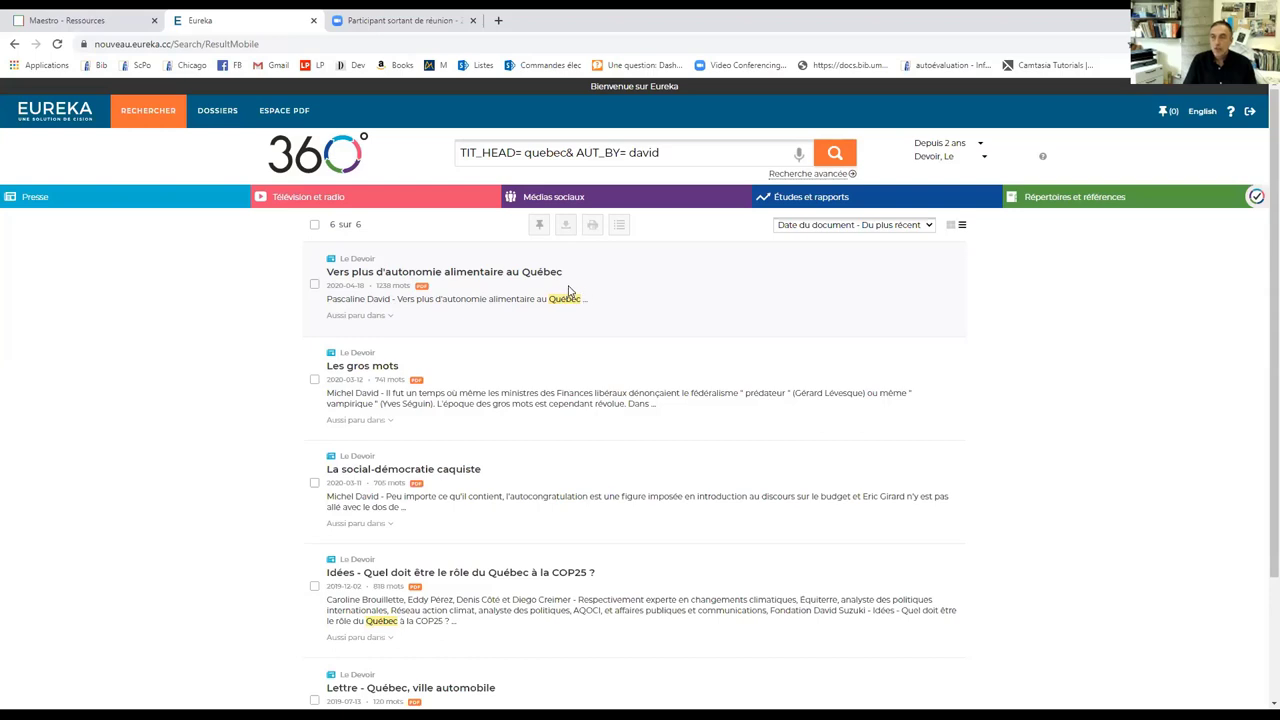
- Open the article "Vers plus d'autonomie alimentaire au Québec" and read through its full text
{"action": "left_click", "coordinate": [479, 287]}
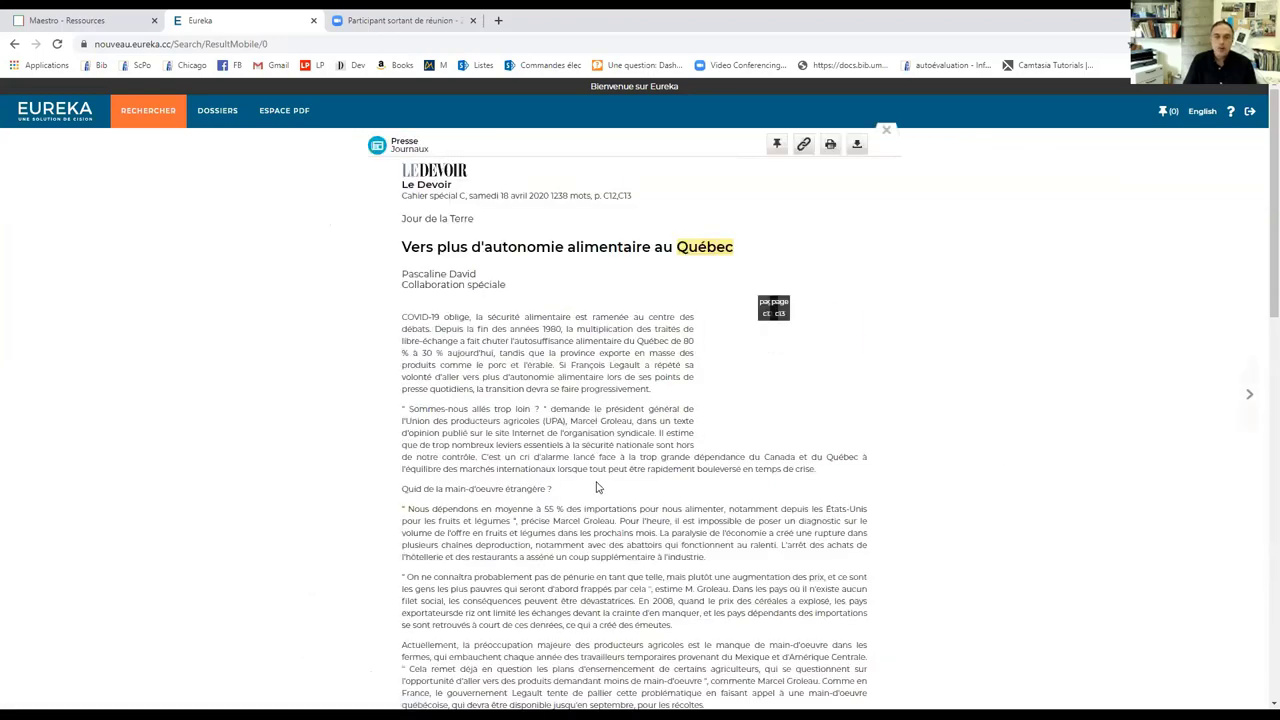
{"action": "scroll", "coordinate": [596, 476], "scroll_direction": "down", "scroll_amount": 15}
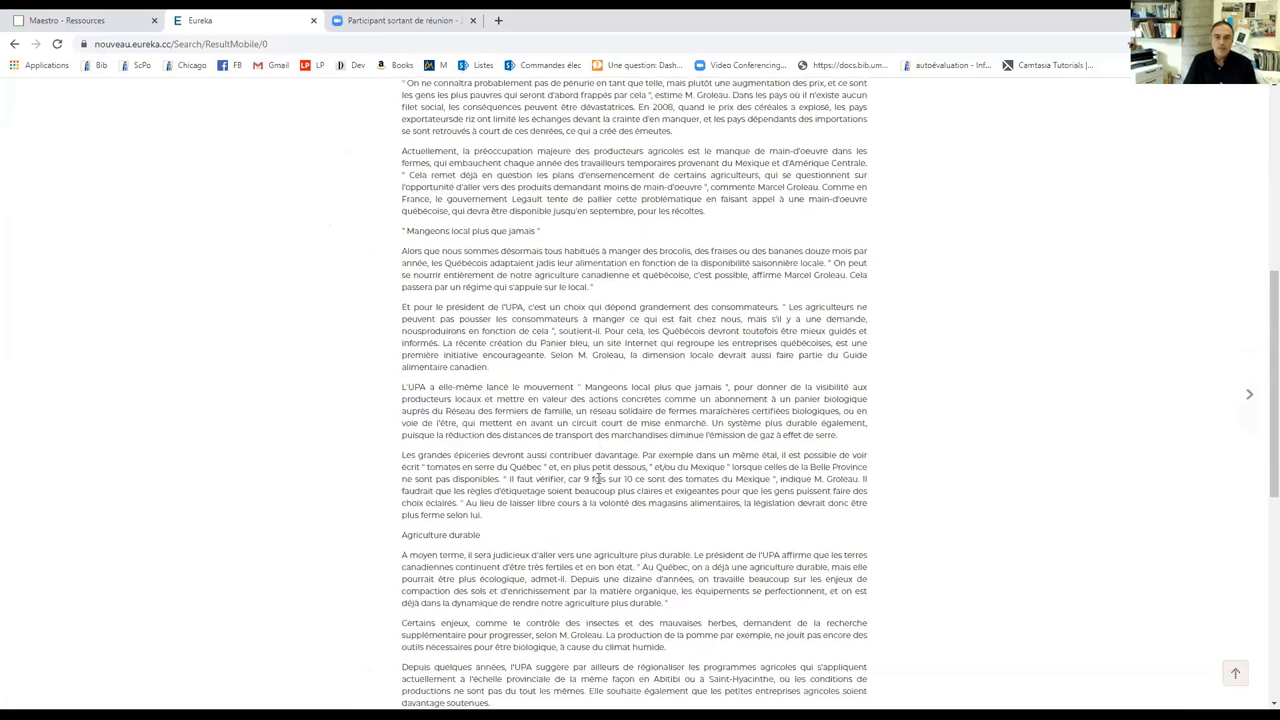
{"action": "scroll", "coordinate": [598, 479], "scroll_direction": "down", "scroll_amount": 3}
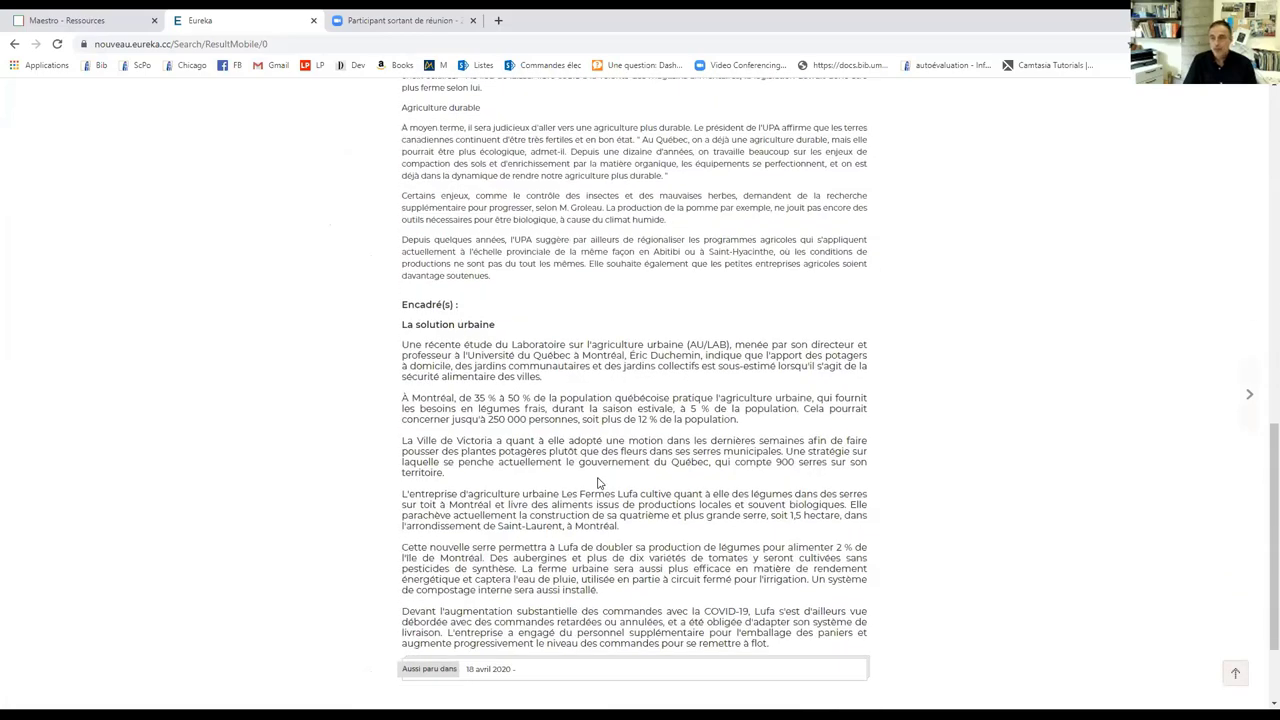
- Pin the open article "Vers plus d'autonomie alimentaire au Québec" and return to the results list
{"action": "scroll", "coordinate": [598, 483], "scroll_direction": "up", "scroll_amount": 4}
{"action": "scroll", "coordinate": [598, 478], "scroll_direction": "up", "scroll_amount": 1}
{"action": "scroll", "coordinate": [598, 478], "scroll_direction": "up", "scroll_amount": 12}
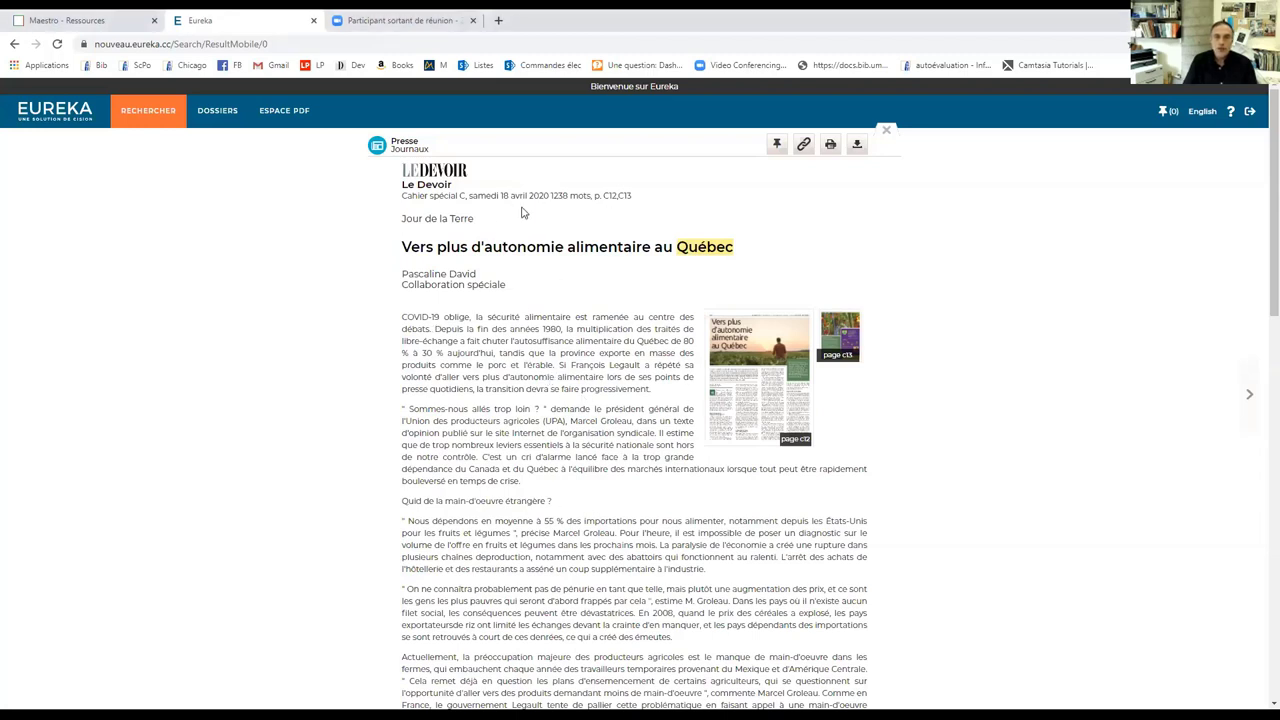
{"action": "scroll", "coordinate": [728, 571], "scroll_direction": "down", "scroll_amount": 1}
{"action": "scroll", "coordinate": [742, 558], "scroll_direction": "up", "scroll_amount": 1}
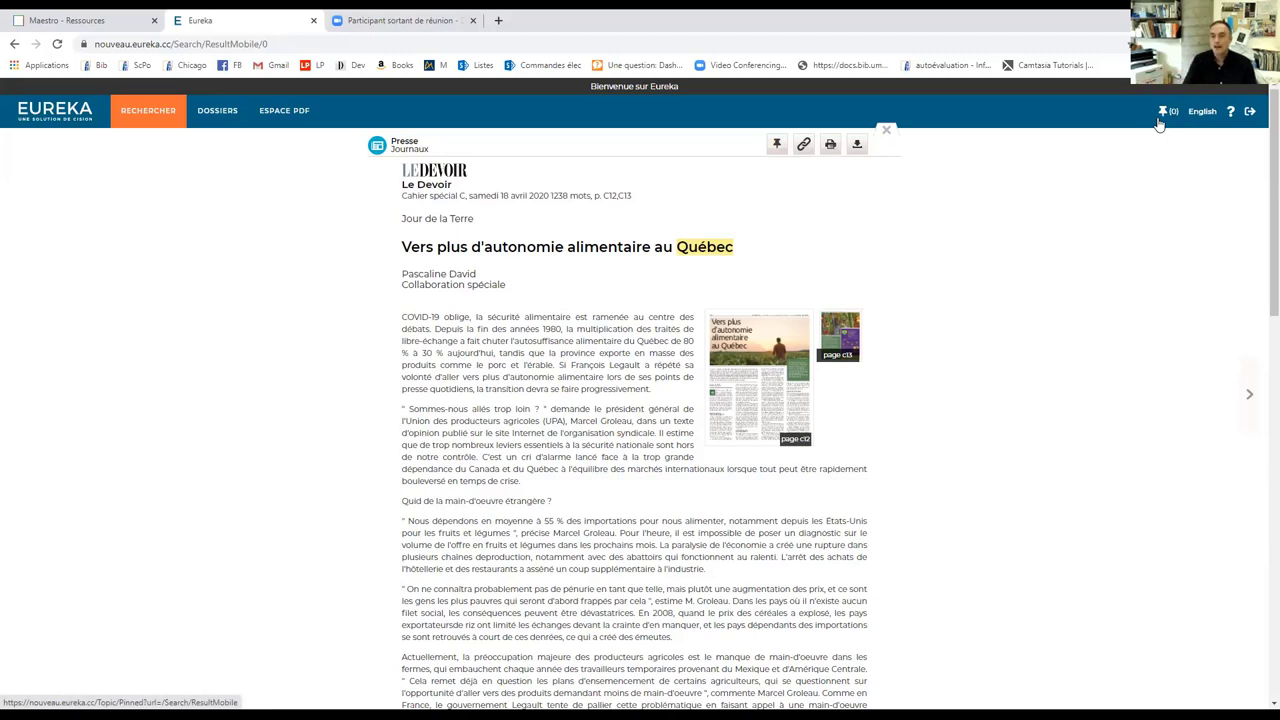
{"action": "left_click", "coordinate": [779, 148]}
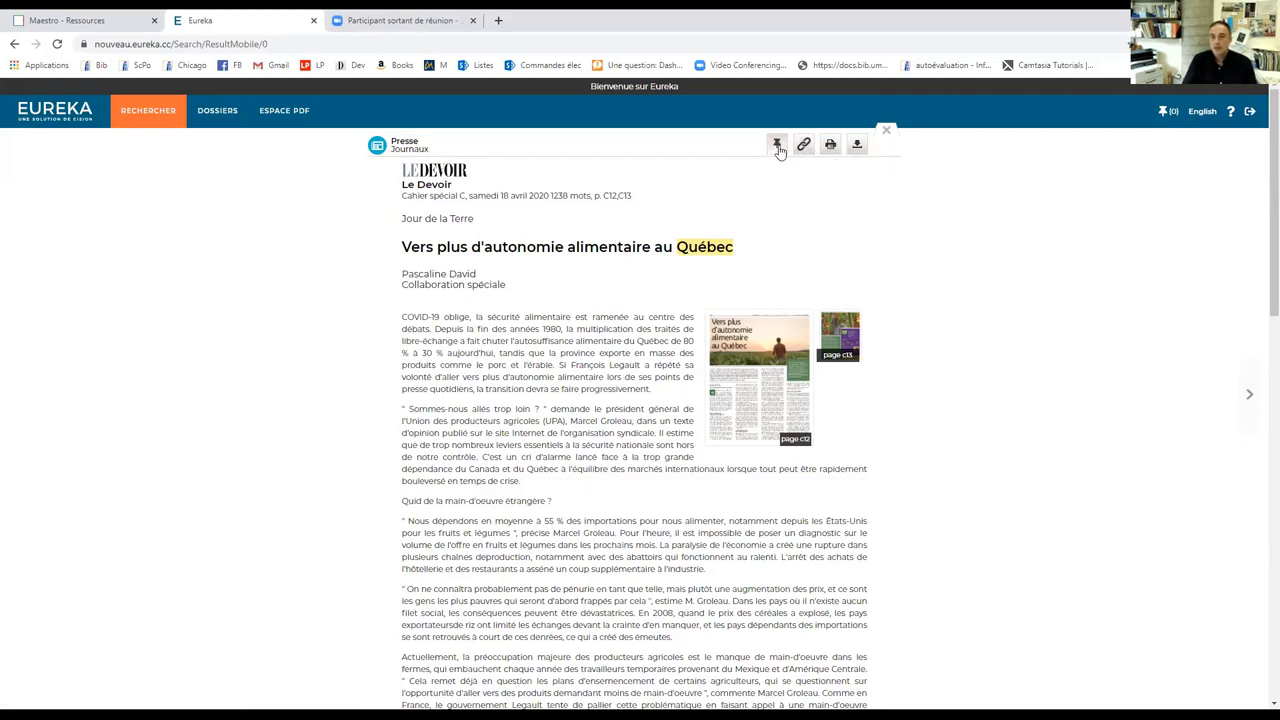
{"action": "left_click", "coordinate": [779, 148]}
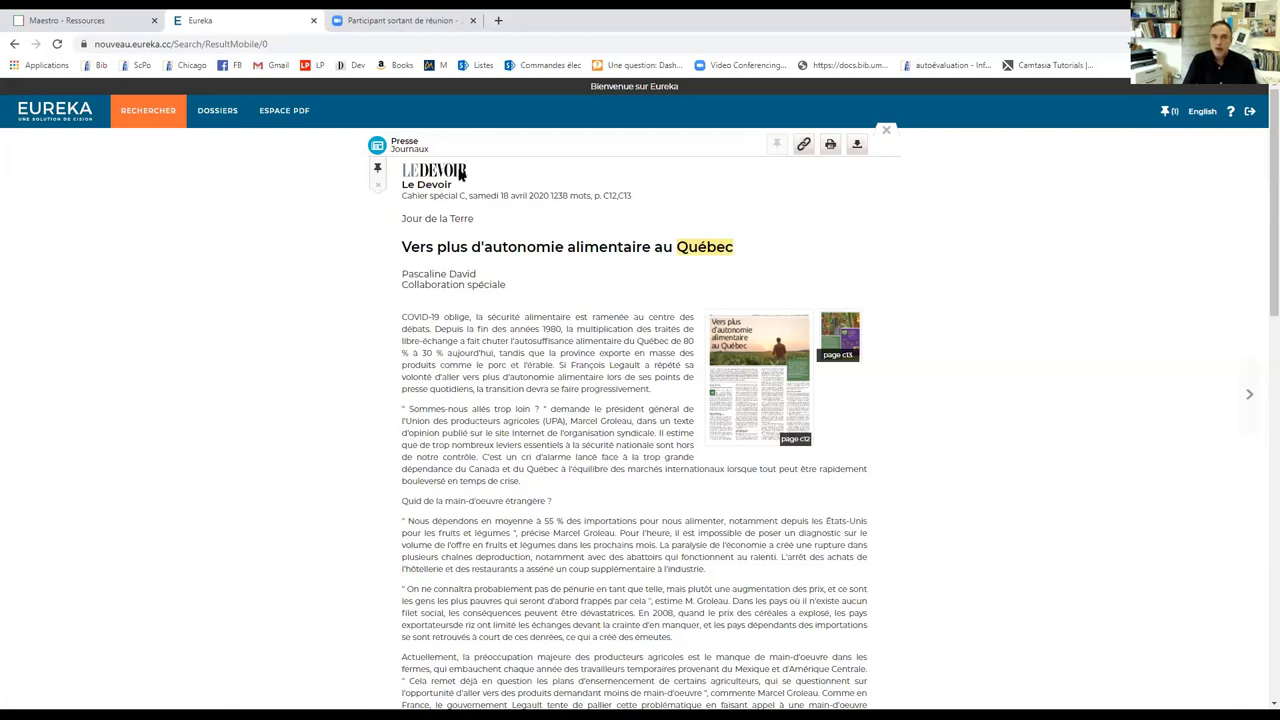
{"action": "left_click", "coordinate": [886, 134]}
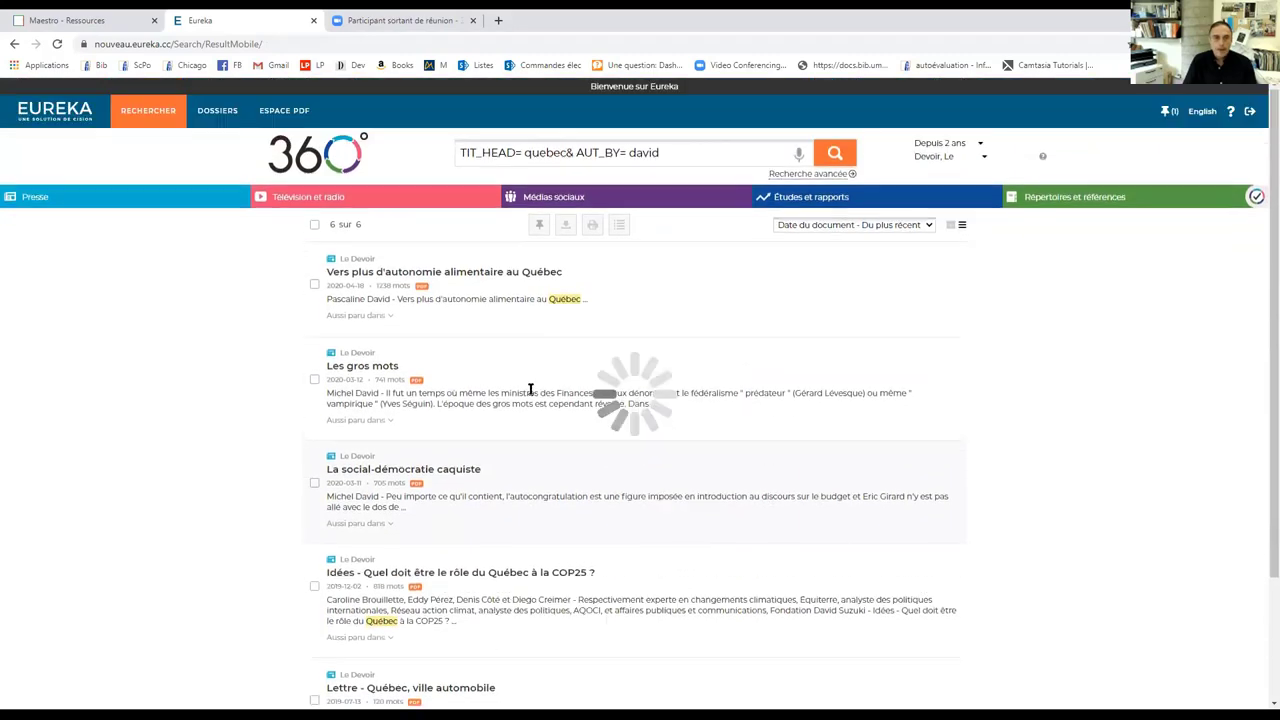
- View the article "Les gros mots", advance to "La social-démocratie caquiste" and return to the results list
{"action": "left_click", "coordinate": [372, 367]}
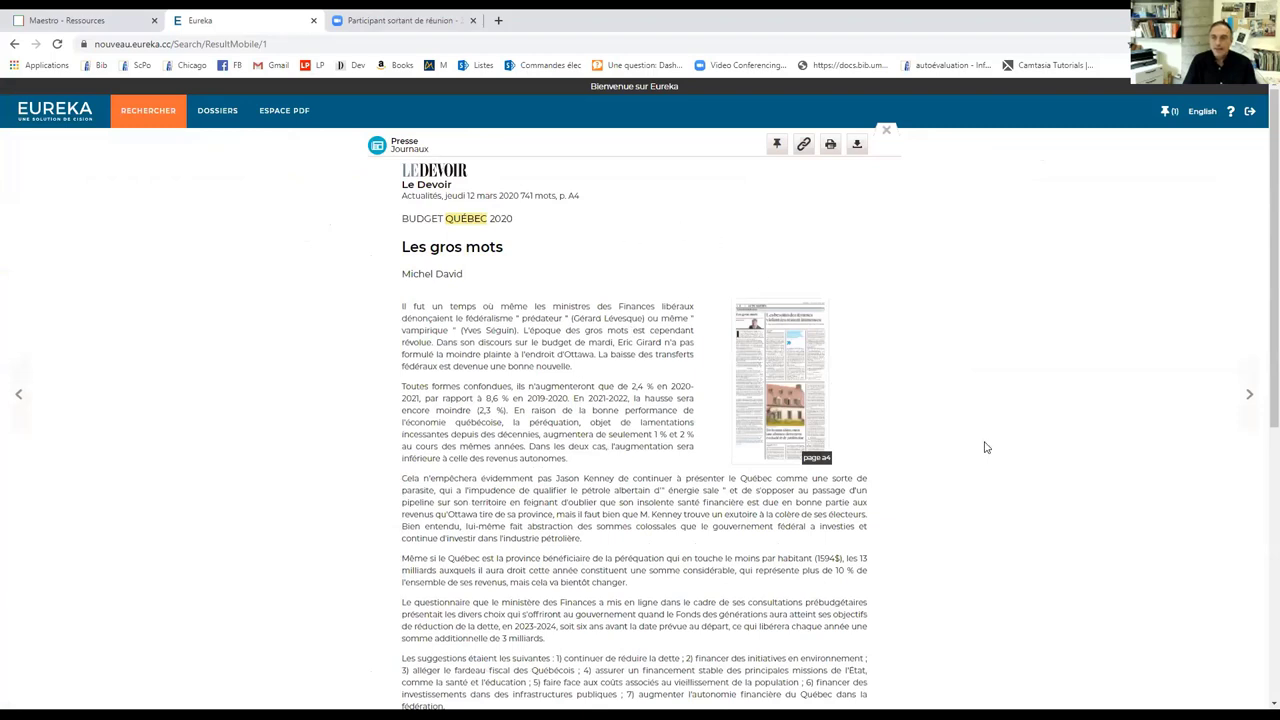
{"action": "left_click", "coordinate": [1248, 396]}
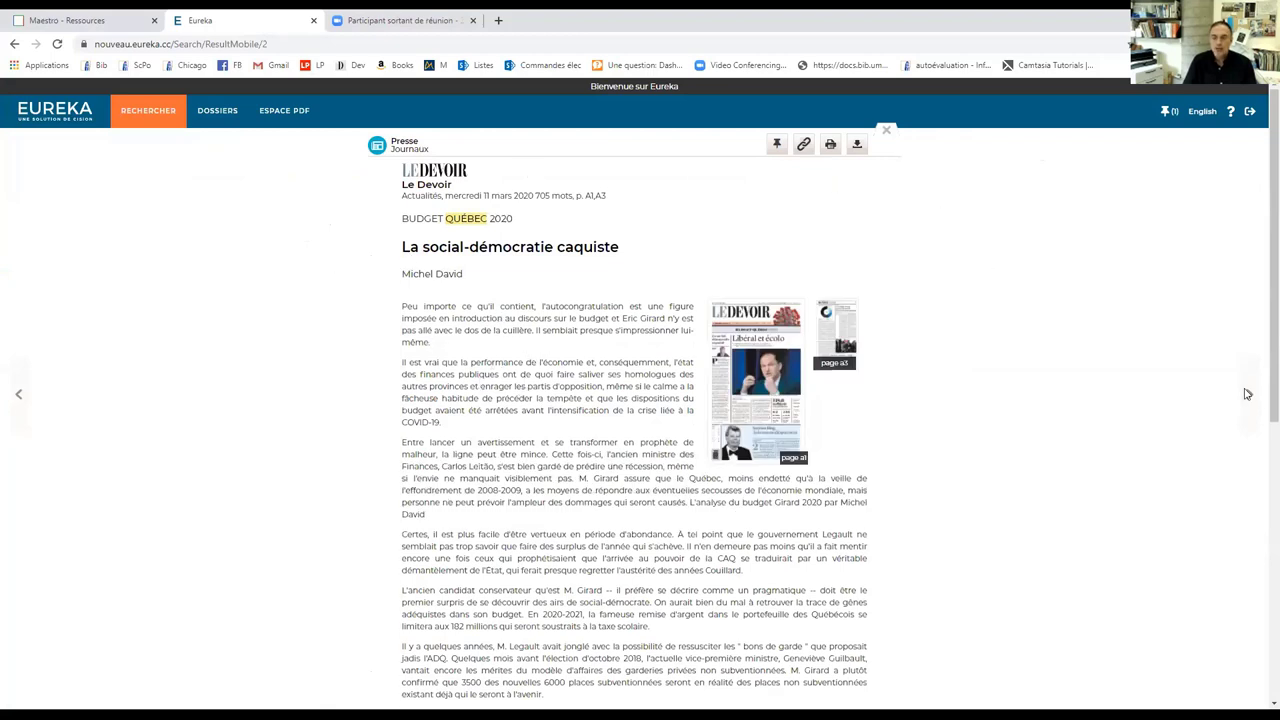
{"action": "left_click", "coordinate": [886, 130]}
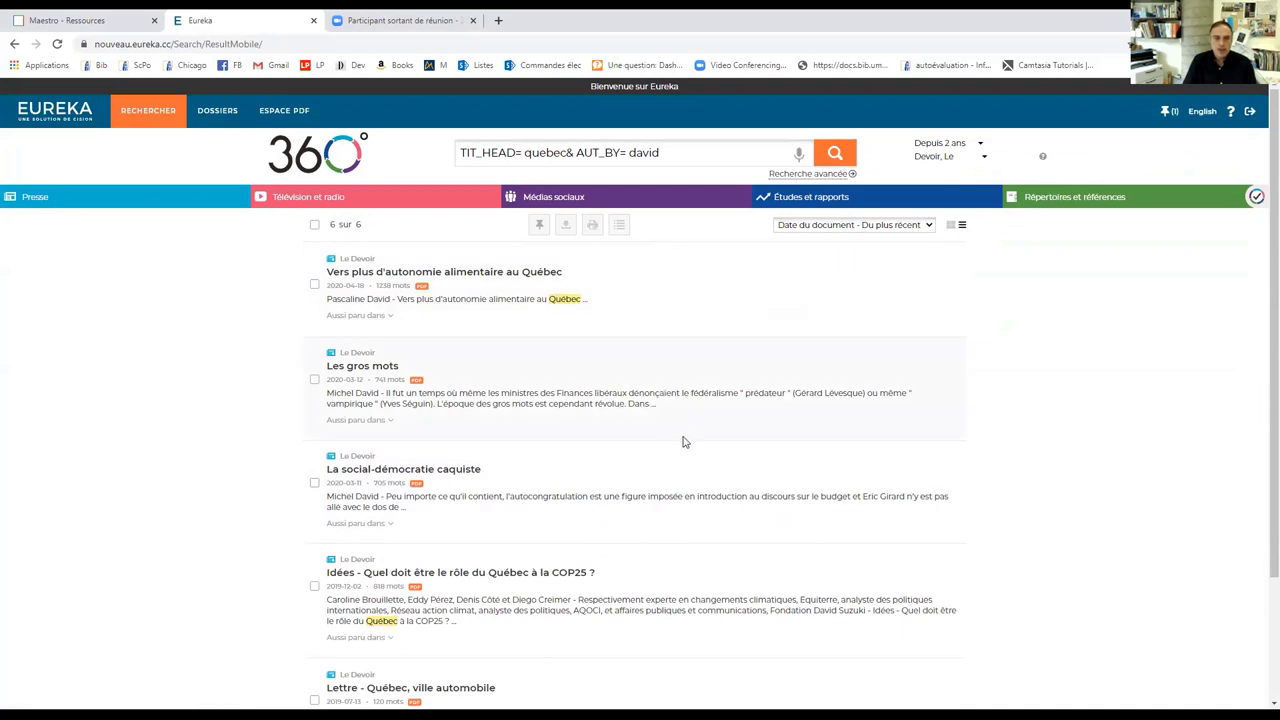
- Pin the results "La social-démocratie caquiste" and "Idées - Quel doit être le rôle du Québec à la COP25 ?" together
{"action": "left_click", "coordinate": [314, 483]}
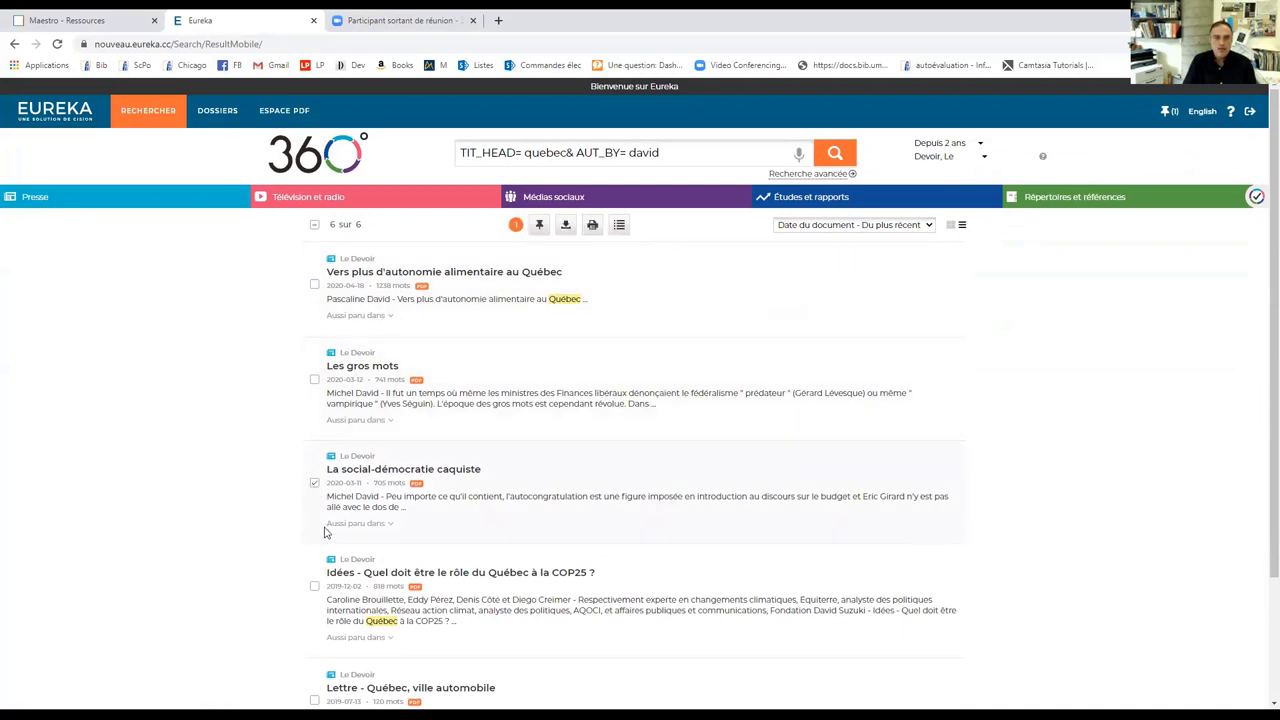
{"action": "left_click", "coordinate": [314, 586]}
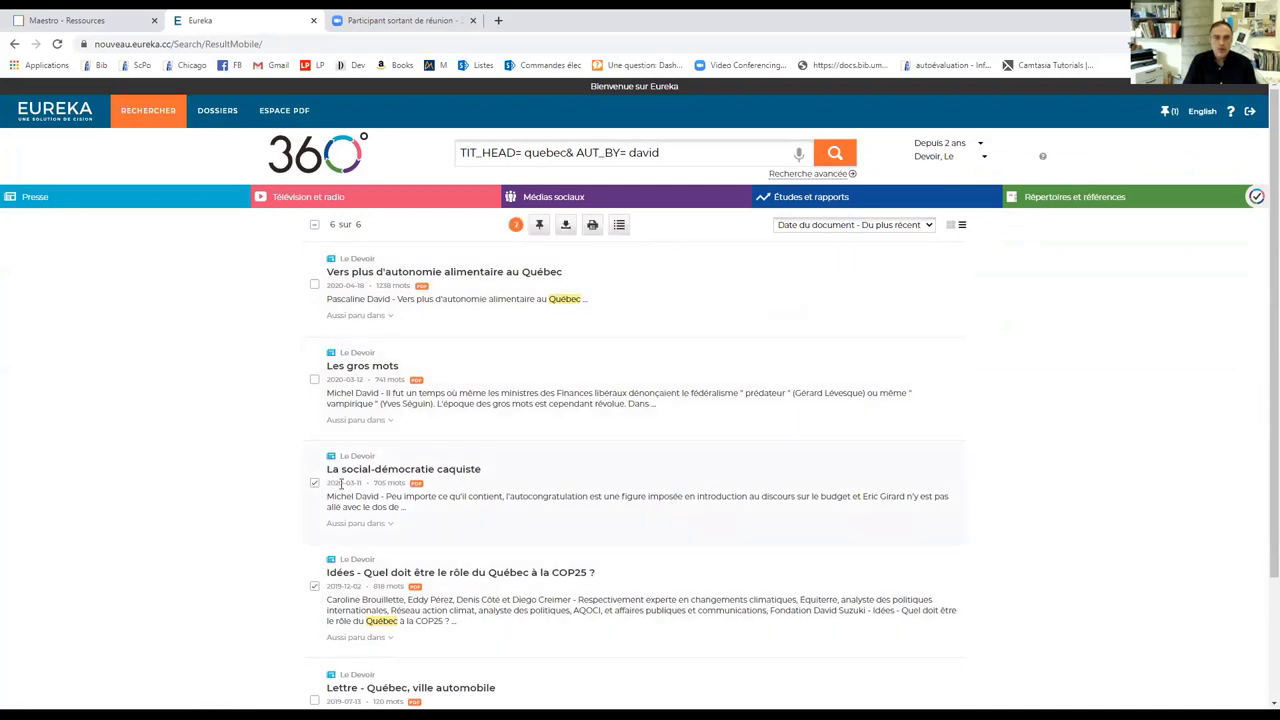
{"action": "left_click", "coordinate": [539, 226]}
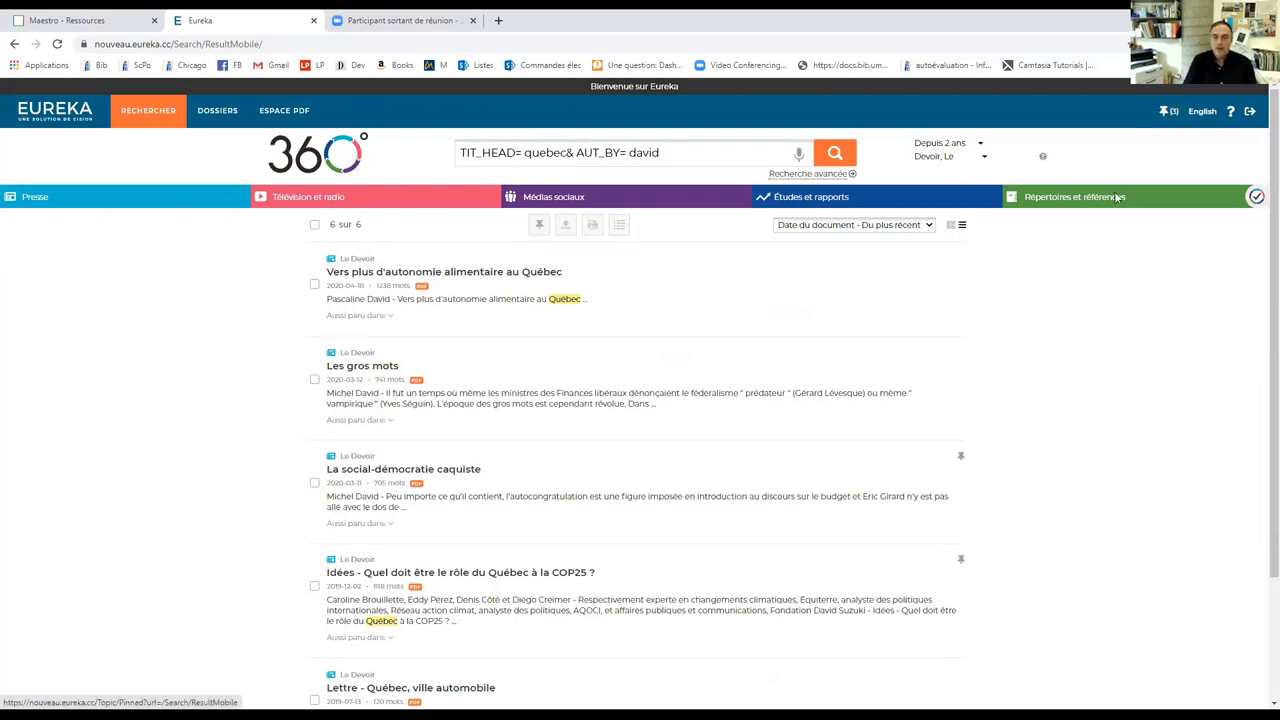
- In the pinned documents, select "Vers plus d'autonomie alimentaire au Québec" and "La social-démocratie caquiste" and view their printable list
{"action": "left_click", "coordinate": [1164, 113]}
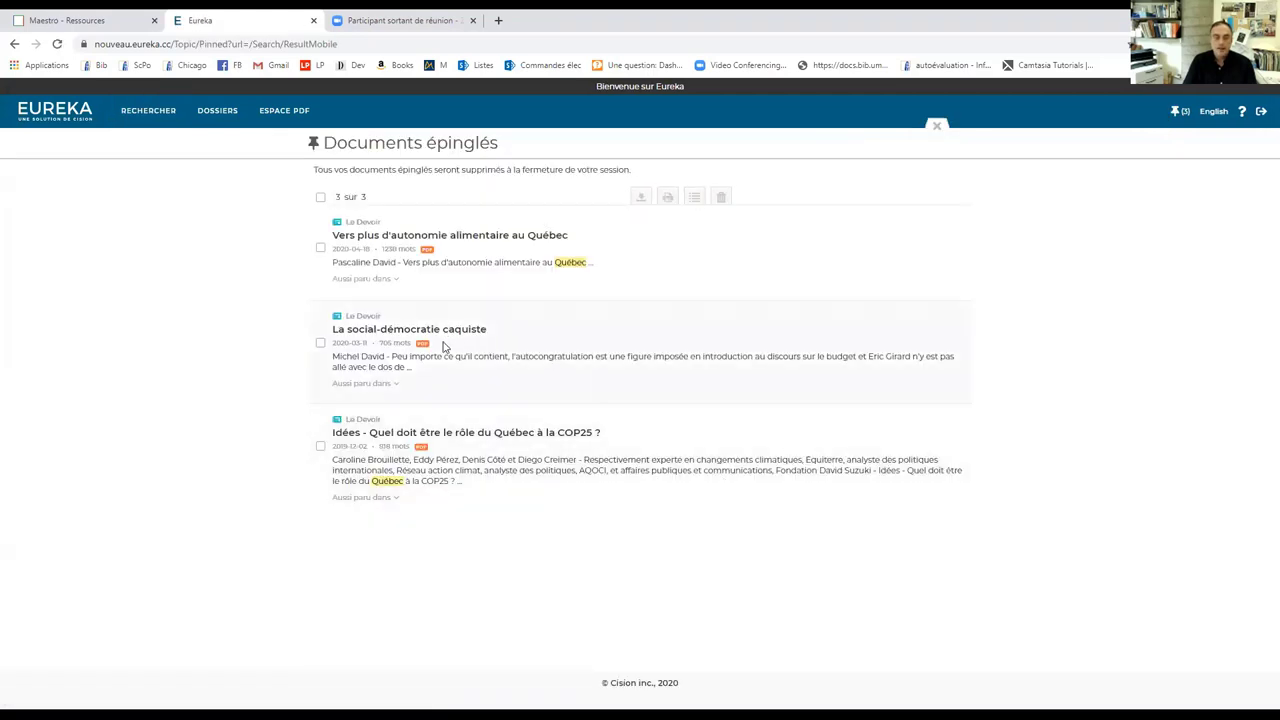
{"action": "left_click", "coordinate": [321, 249]}
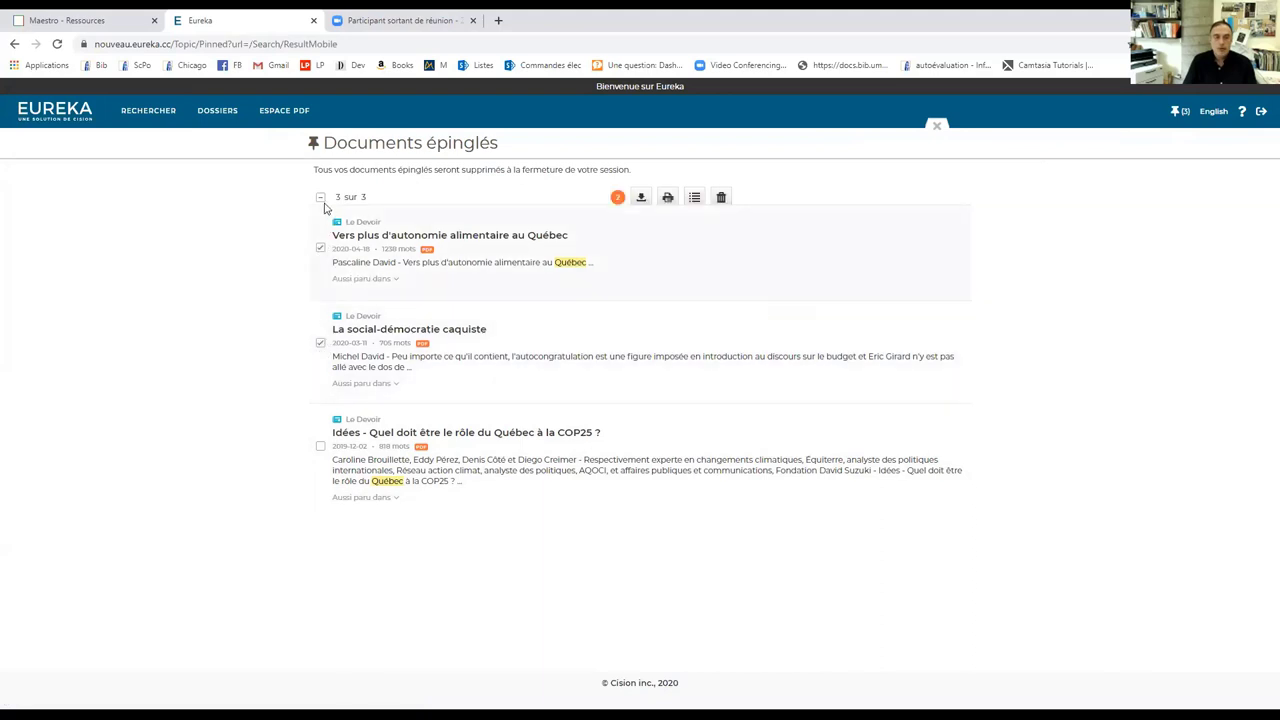
{"action": "left_click", "coordinate": [695, 198]}
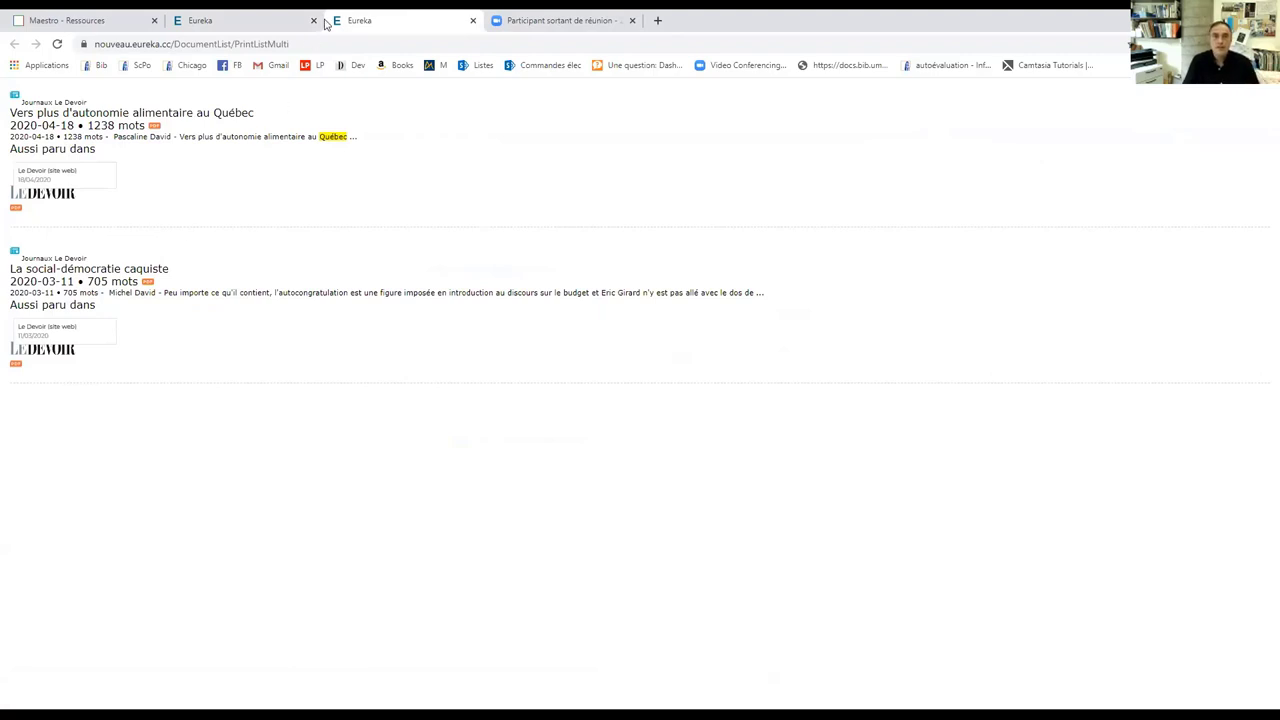
{"action": "key", "text": "ctrl+w"}
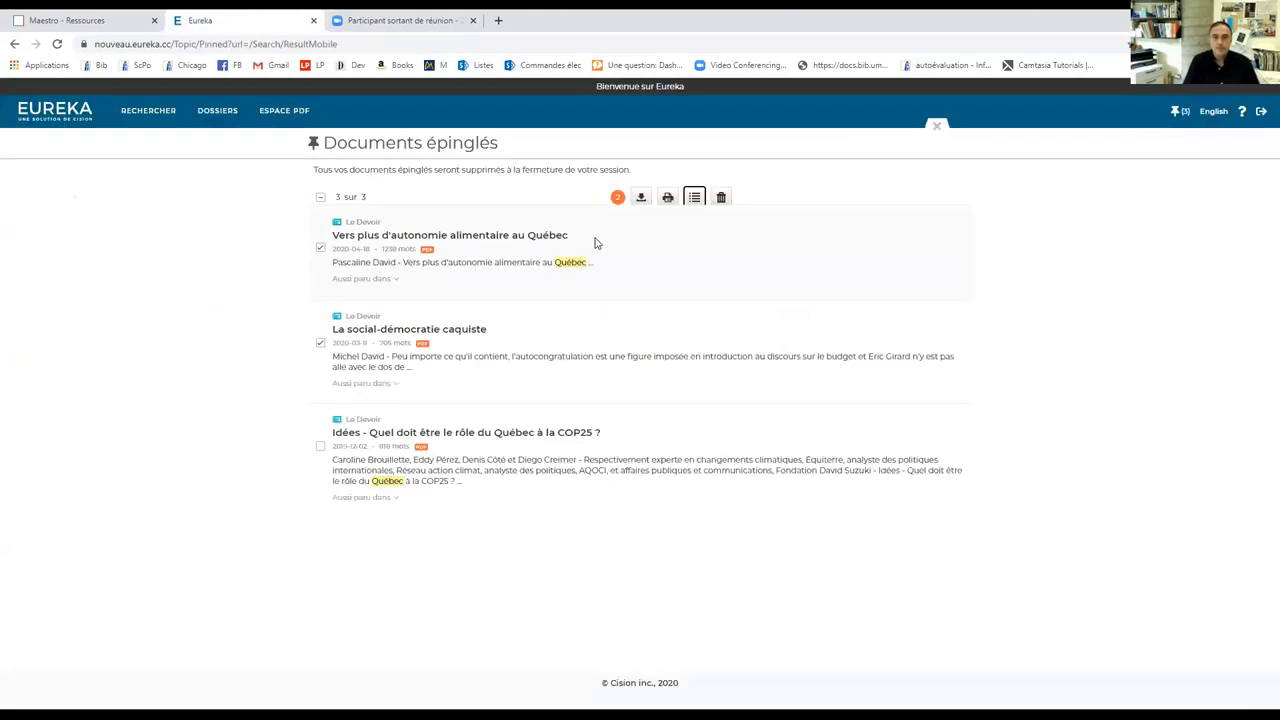
- Export the two selected pinned articles in PDF format and open the downloaded file
{"action": "left_click", "coordinate": [641, 198]}
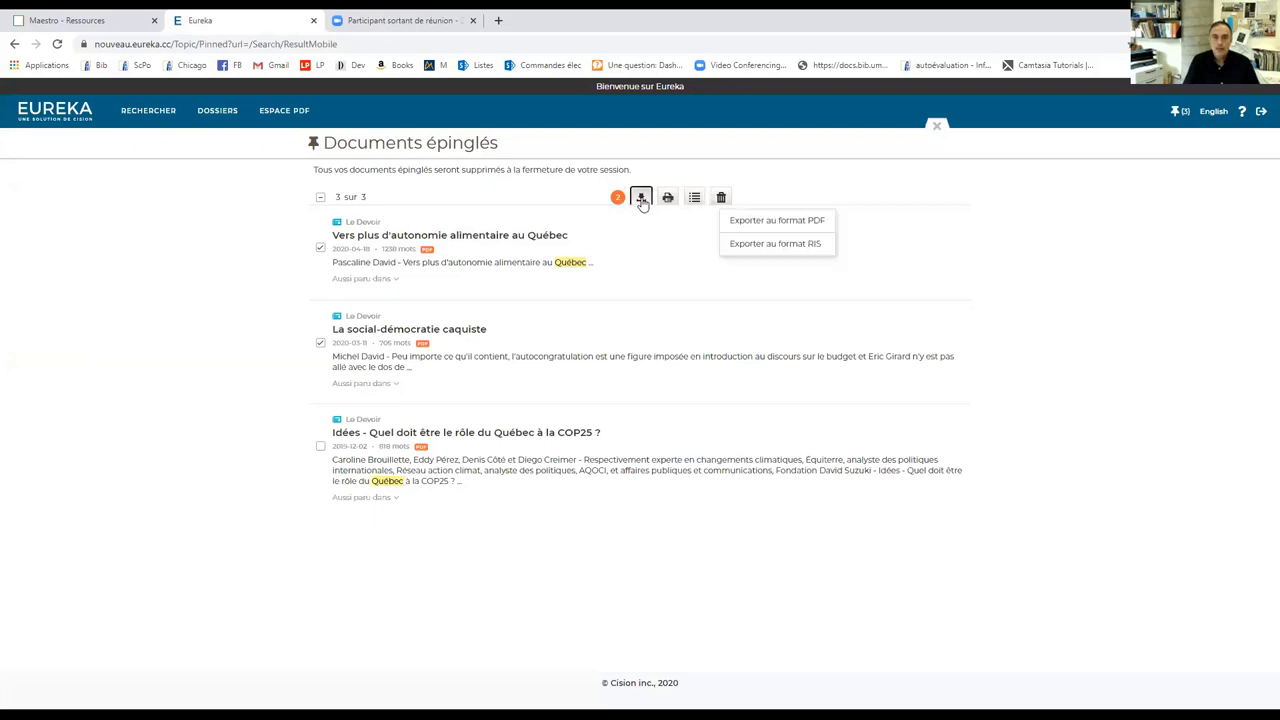
{"action": "left_click", "coordinate": [790, 227]}
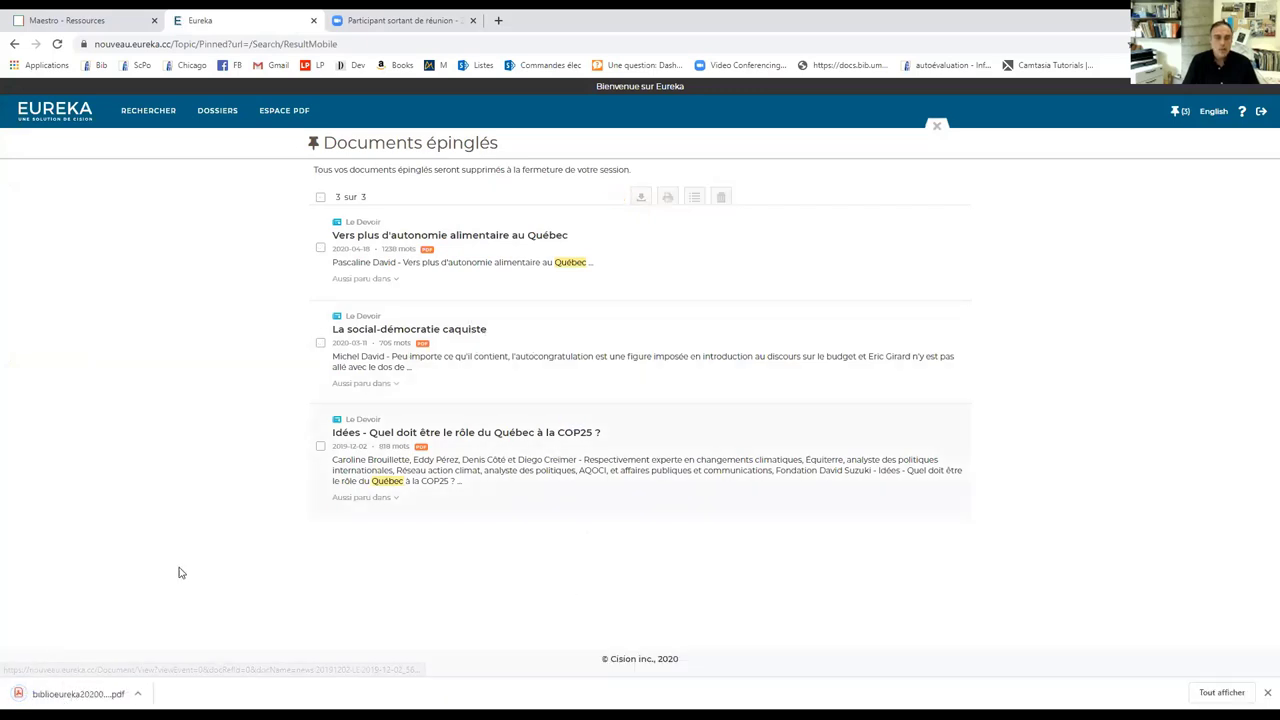
{"action": "left_click", "coordinate": [70, 693]}
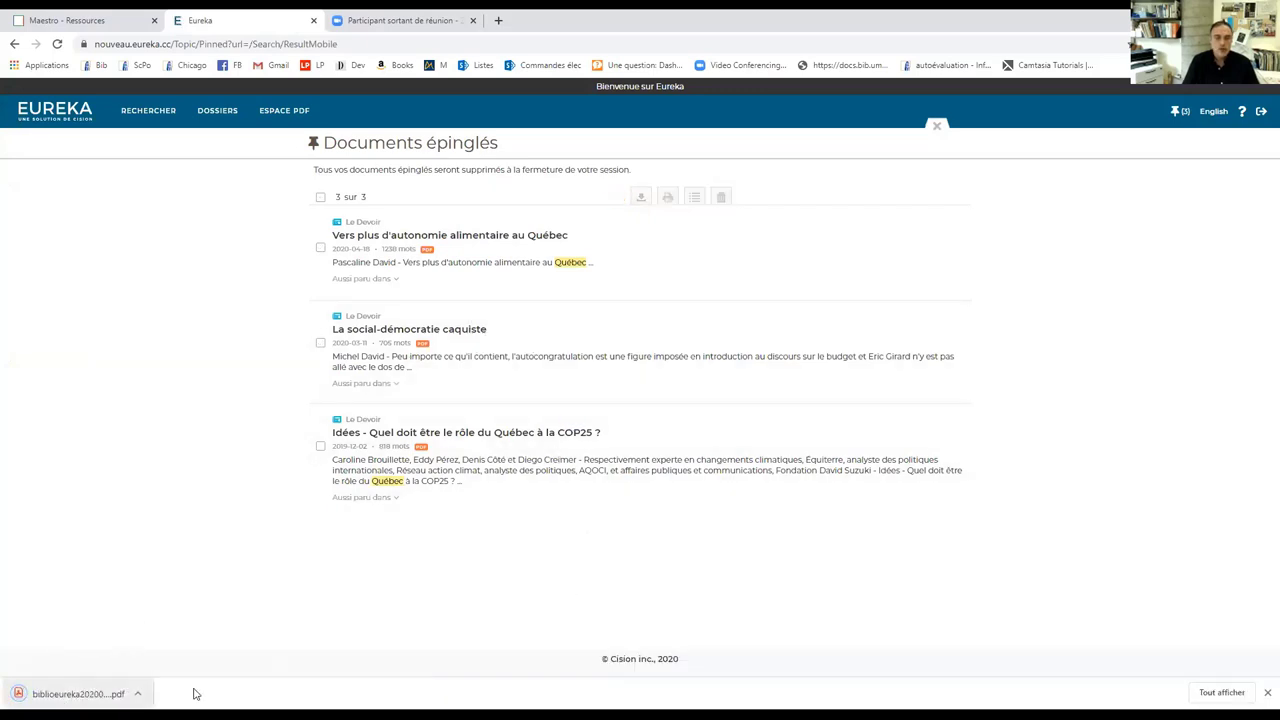
- Look through the exported "Documents sauvegardés" PDF to check both articles, and close it
{"action": "scroll", "coordinate": [572, 434], "scroll_direction": "down", "scroll_amount": 8}
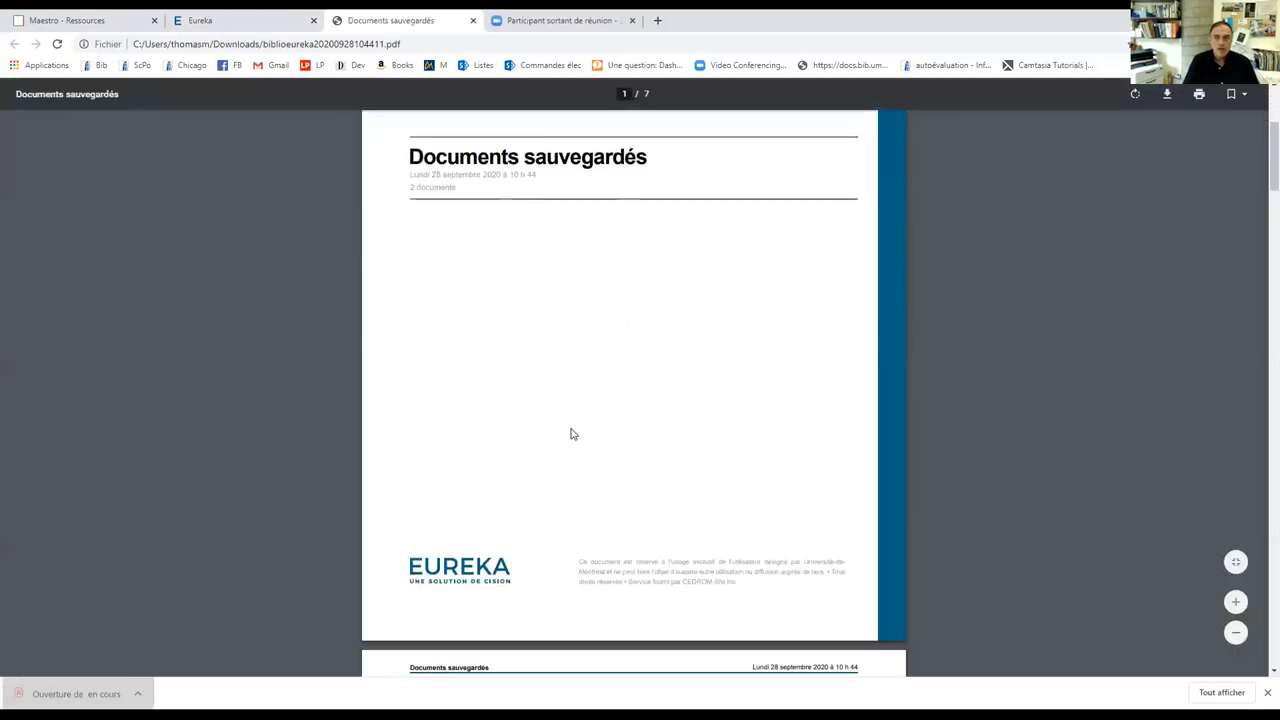
{"action": "scroll", "coordinate": [572, 434], "scroll_direction": "down", "scroll_amount": 8}
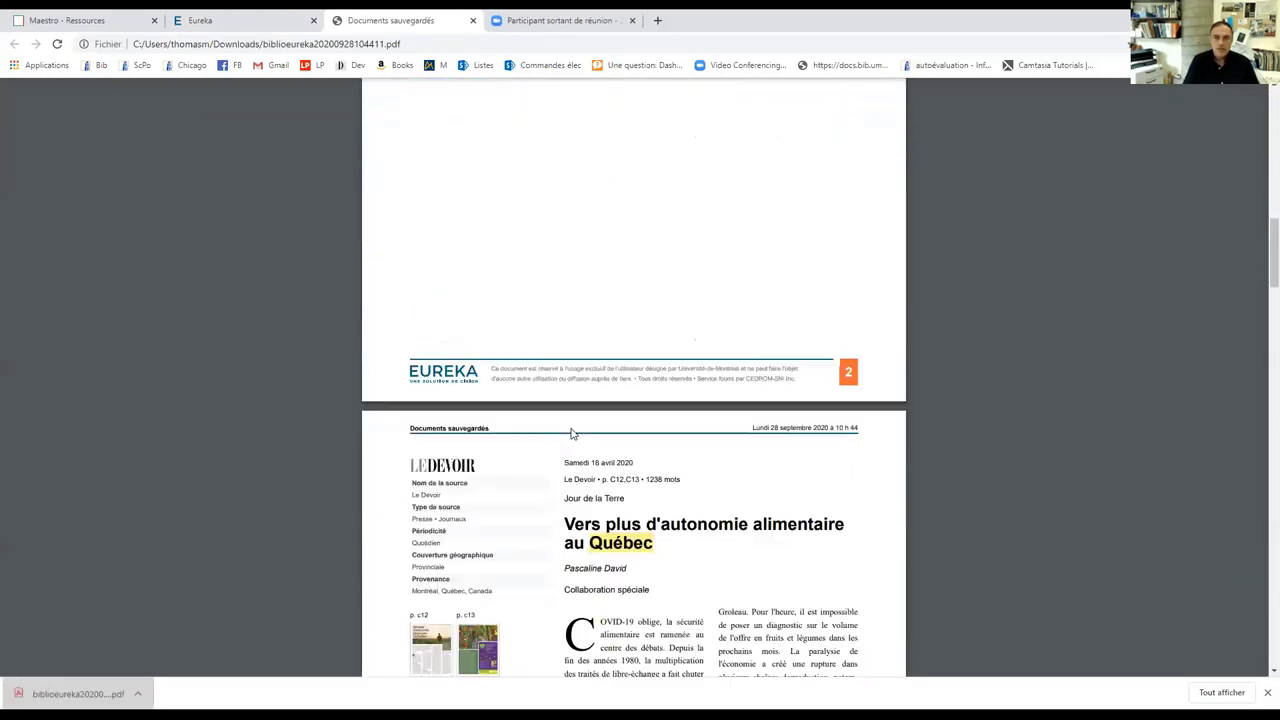
{"action": "scroll", "coordinate": [572, 434], "scroll_direction": "down", "scroll_amount": 10}
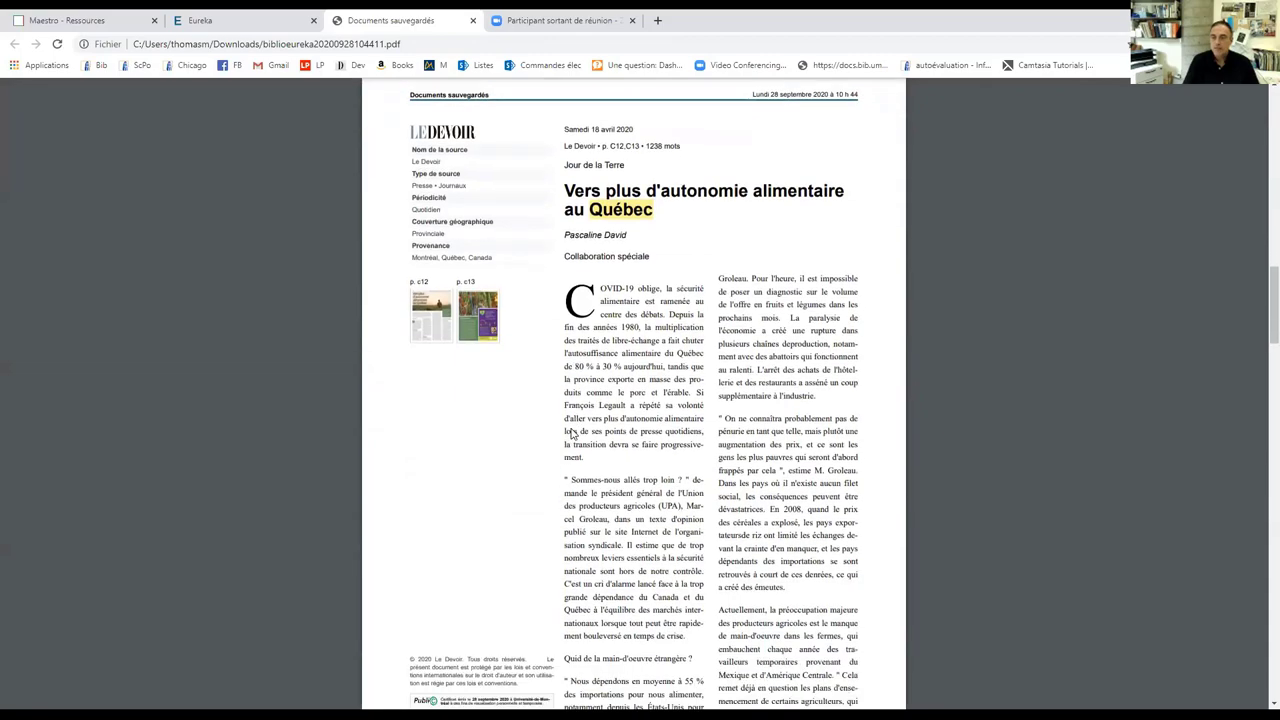
{"action": "scroll", "coordinate": [572, 434], "scroll_direction": "down", "scroll_amount": 10}
{"action": "scroll", "coordinate": [572, 429], "scroll_direction": "down", "scroll_amount": 10}
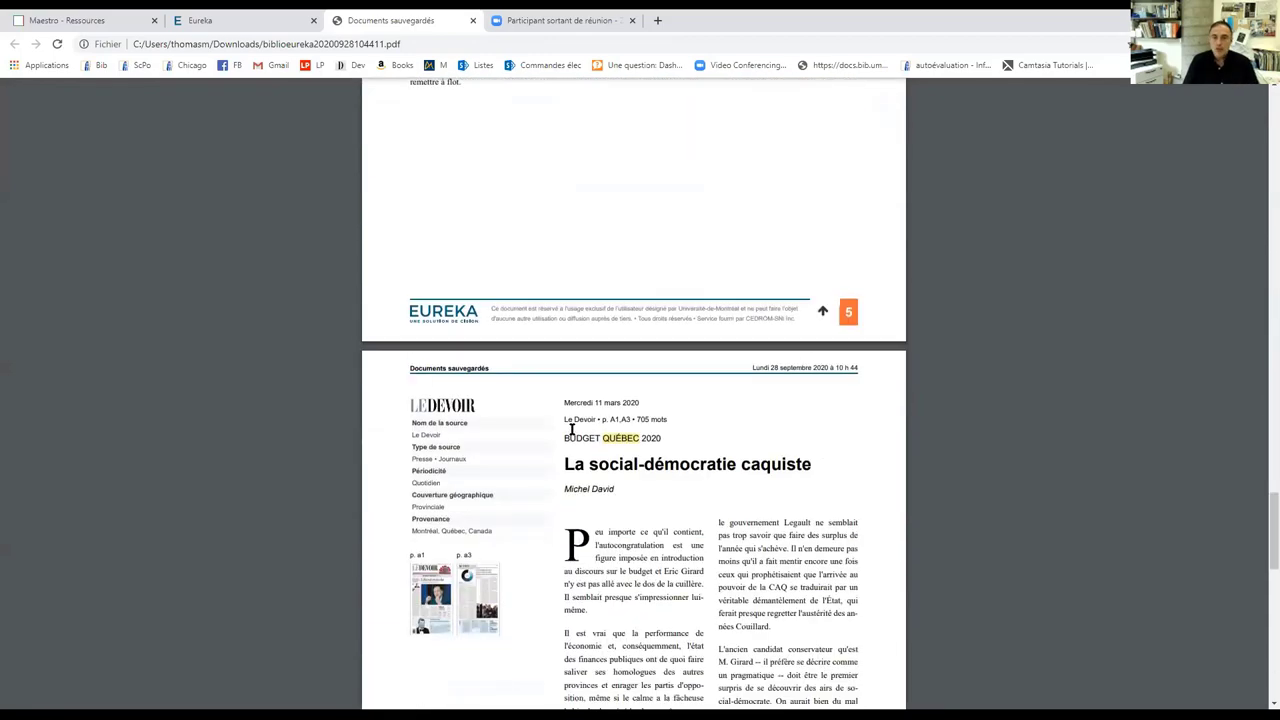
{"action": "scroll", "coordinate": [572, 428], "scroll_direction": "up", "scroll_amount": 3}
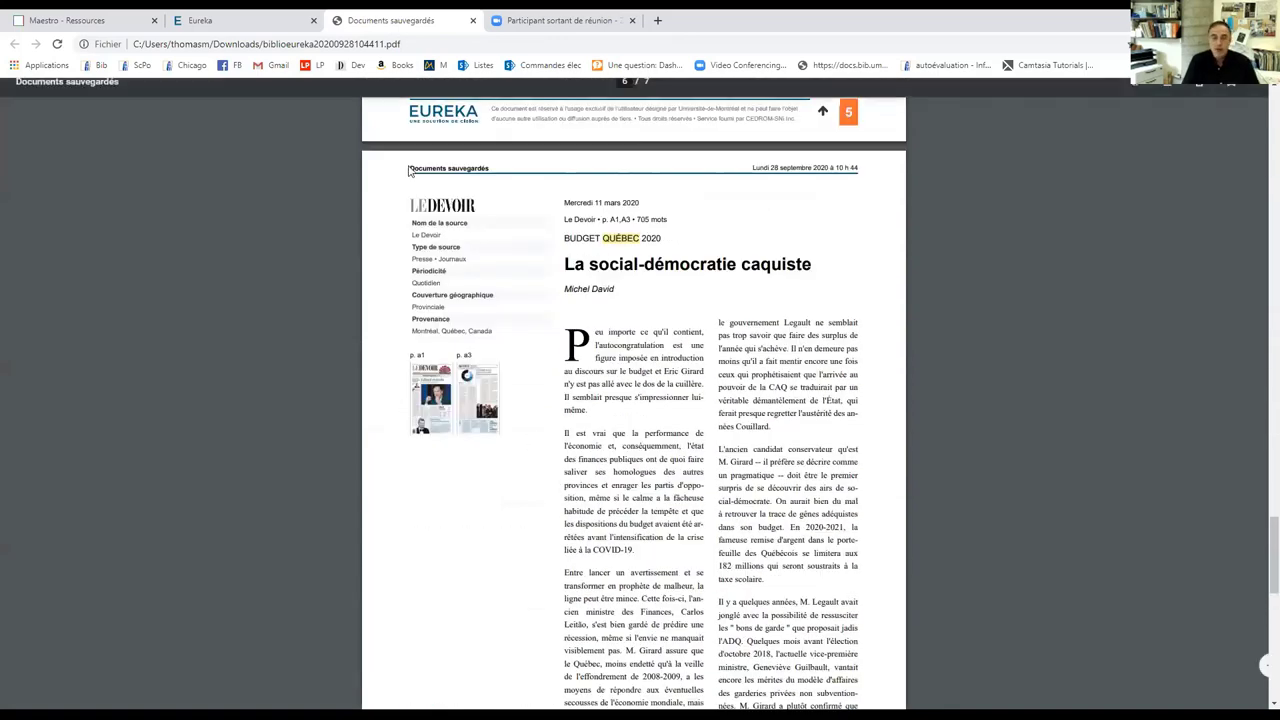
{"action": "left_click", "coordinate": [473, 20]}
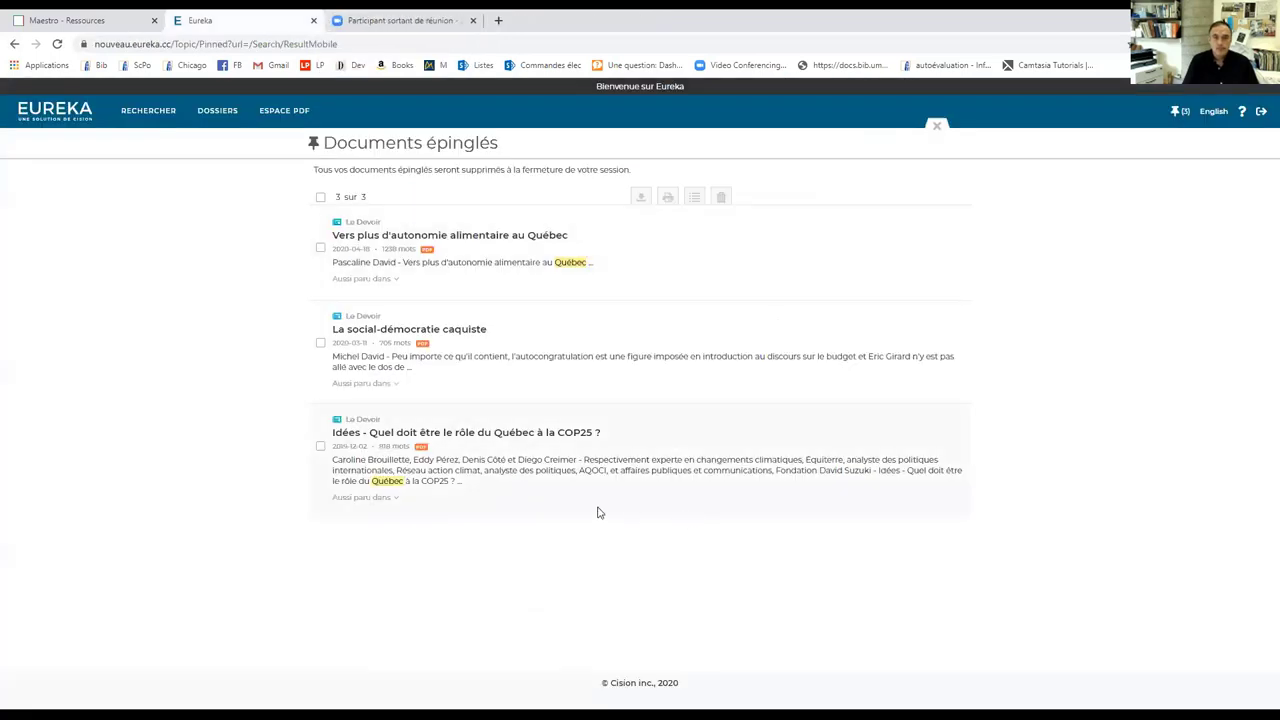
- Return to the advanced search and replace the old query with the title keywords "quebec OU montreal"
{"action": "left_click", "coordinate": [937, 126]}
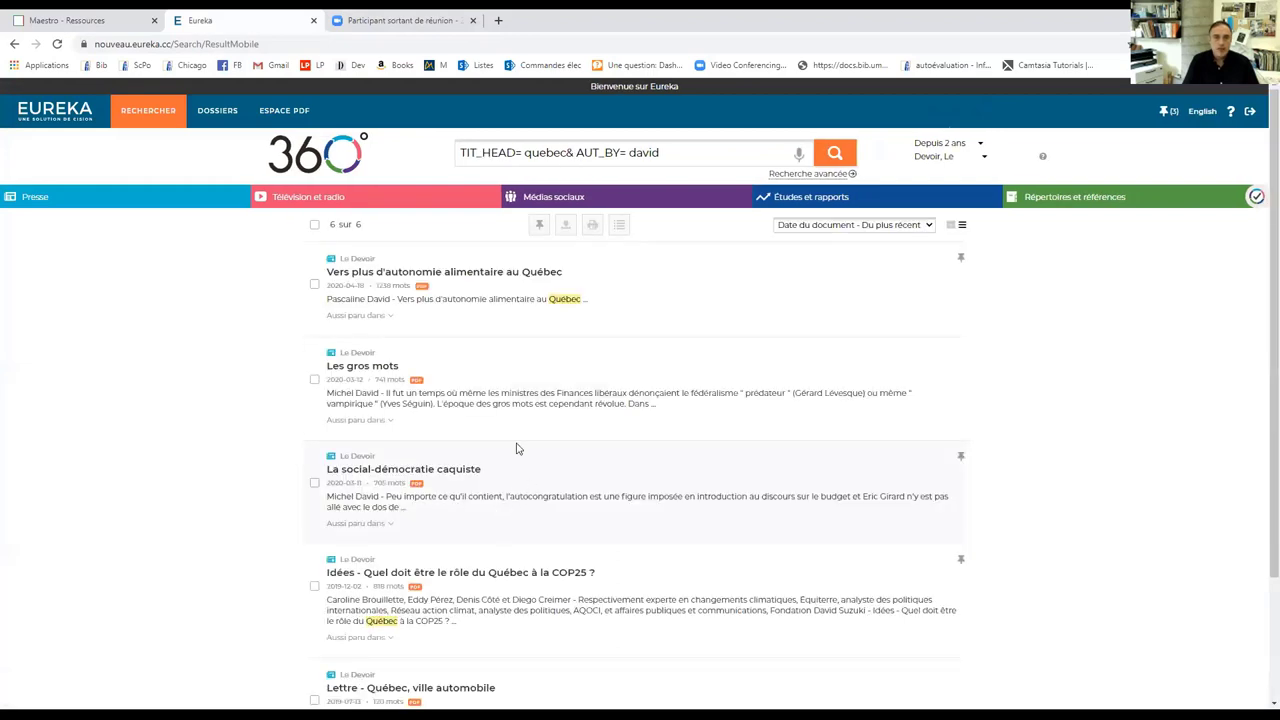
{"action": "left_click", "coordinate": [146, 114]}
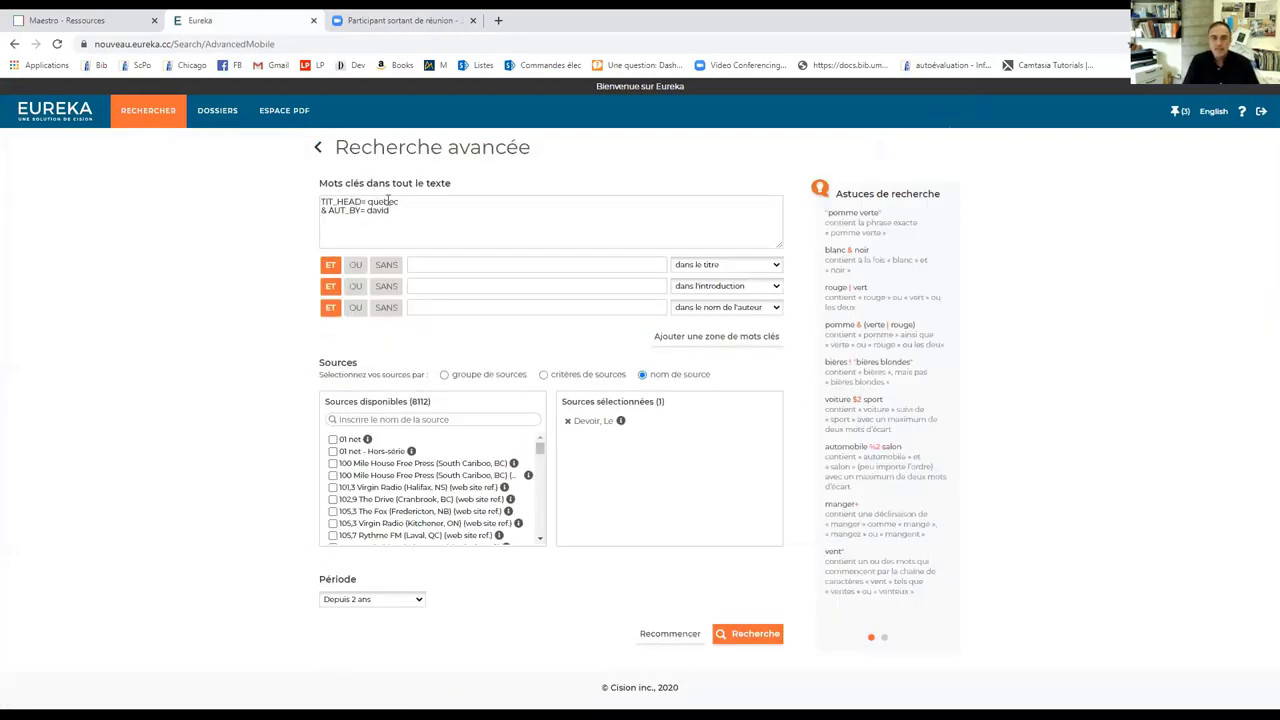
{"action": "left_click_drag", "start_coordinate": [392, 211], "coordinate": [303, 200]}
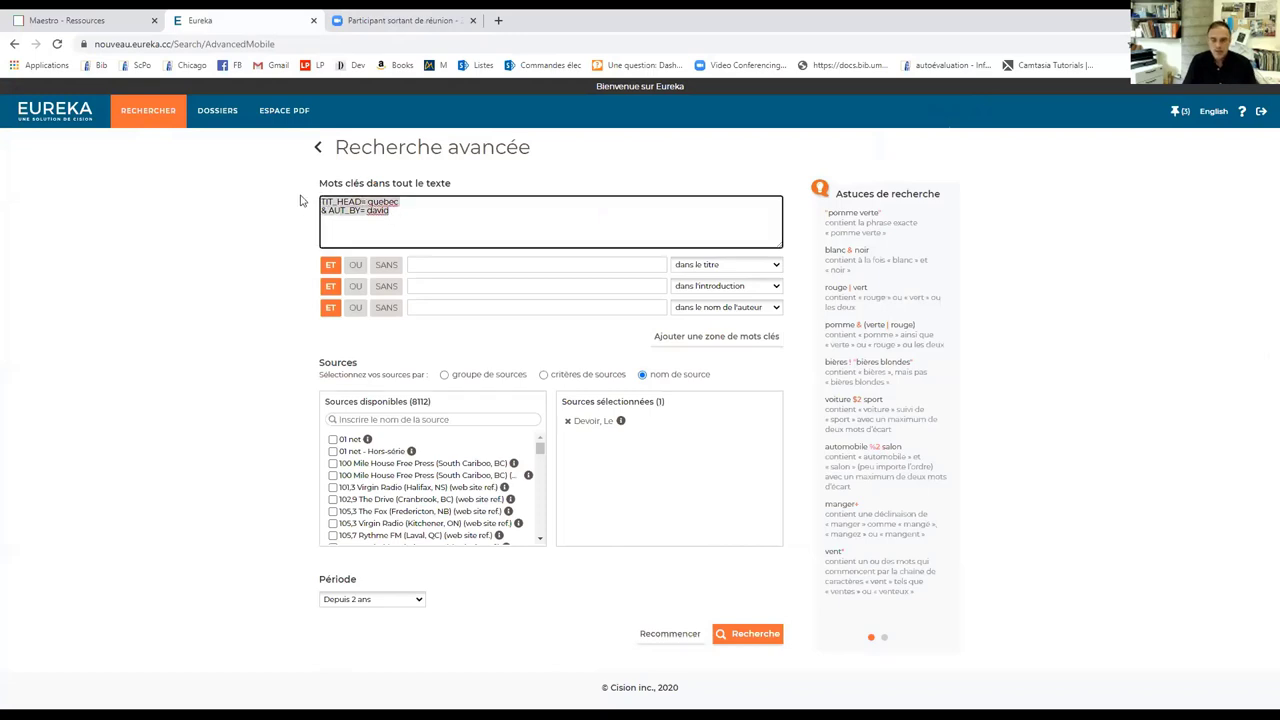
{"action": "key", "text": "BackSpace"}
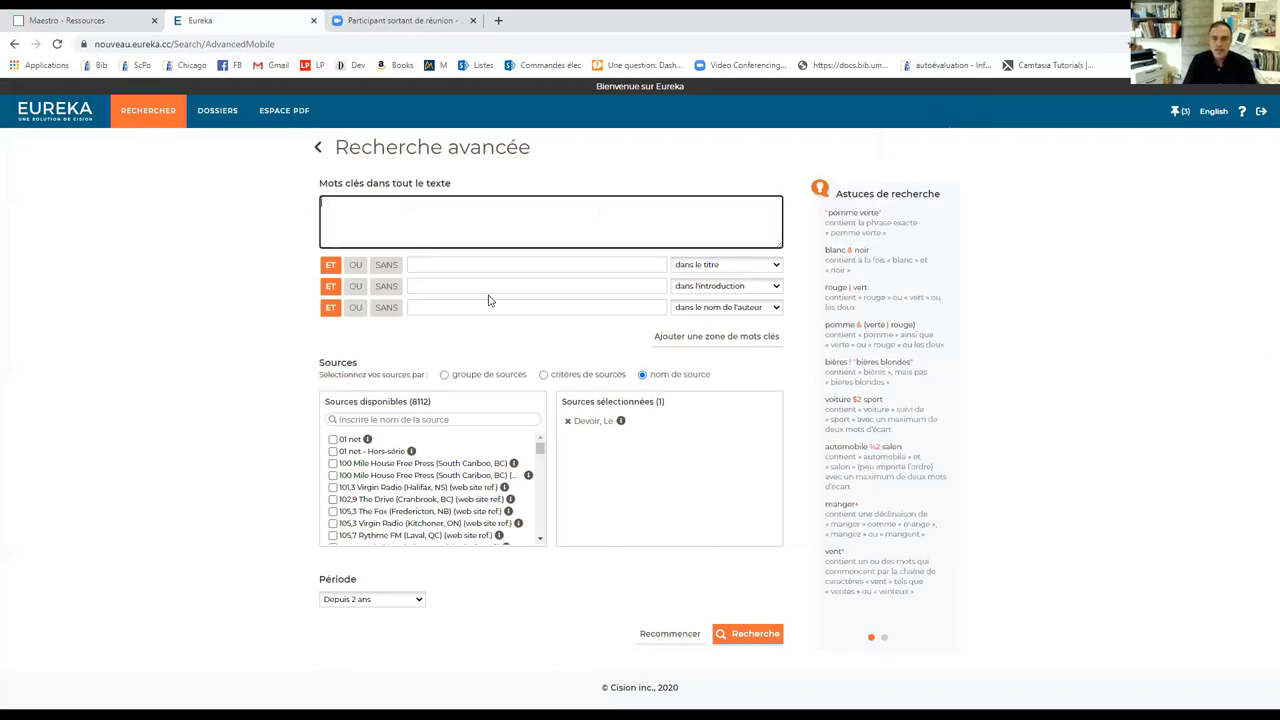
{"action": "left_click", "coordinate": [422, 265]}
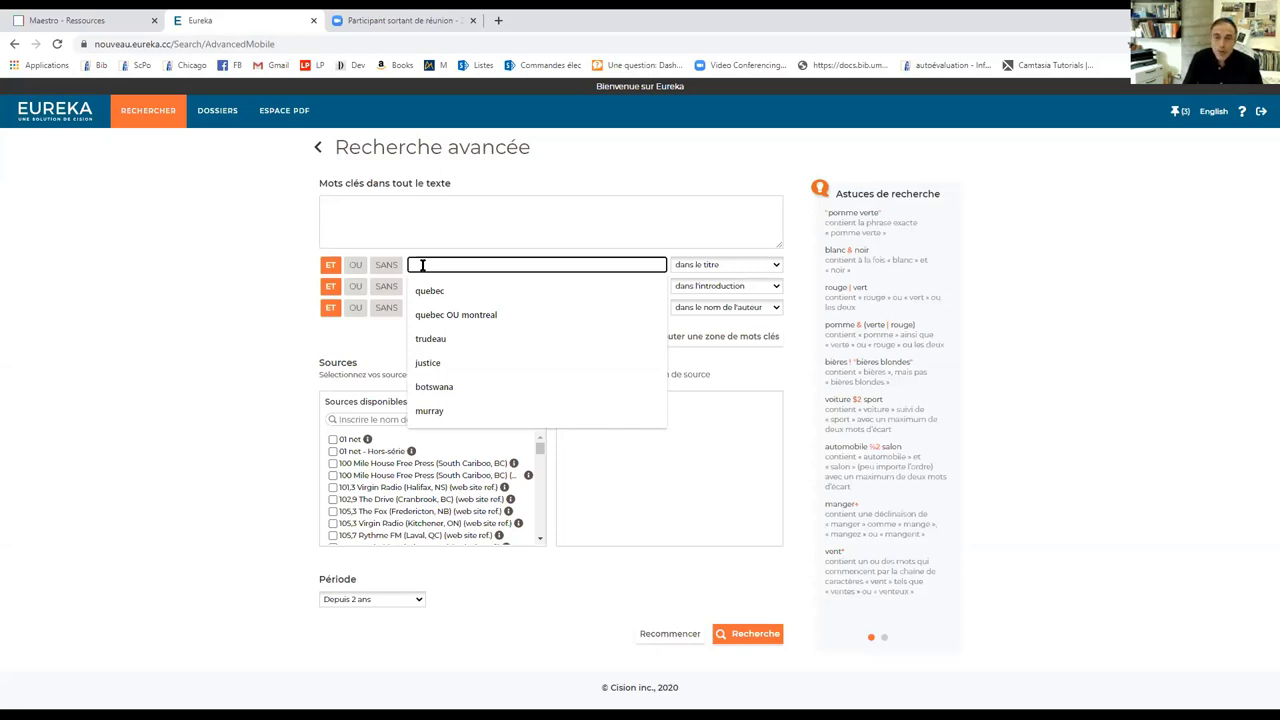
{"action": "left_click", "coordinate": [452, 318]}
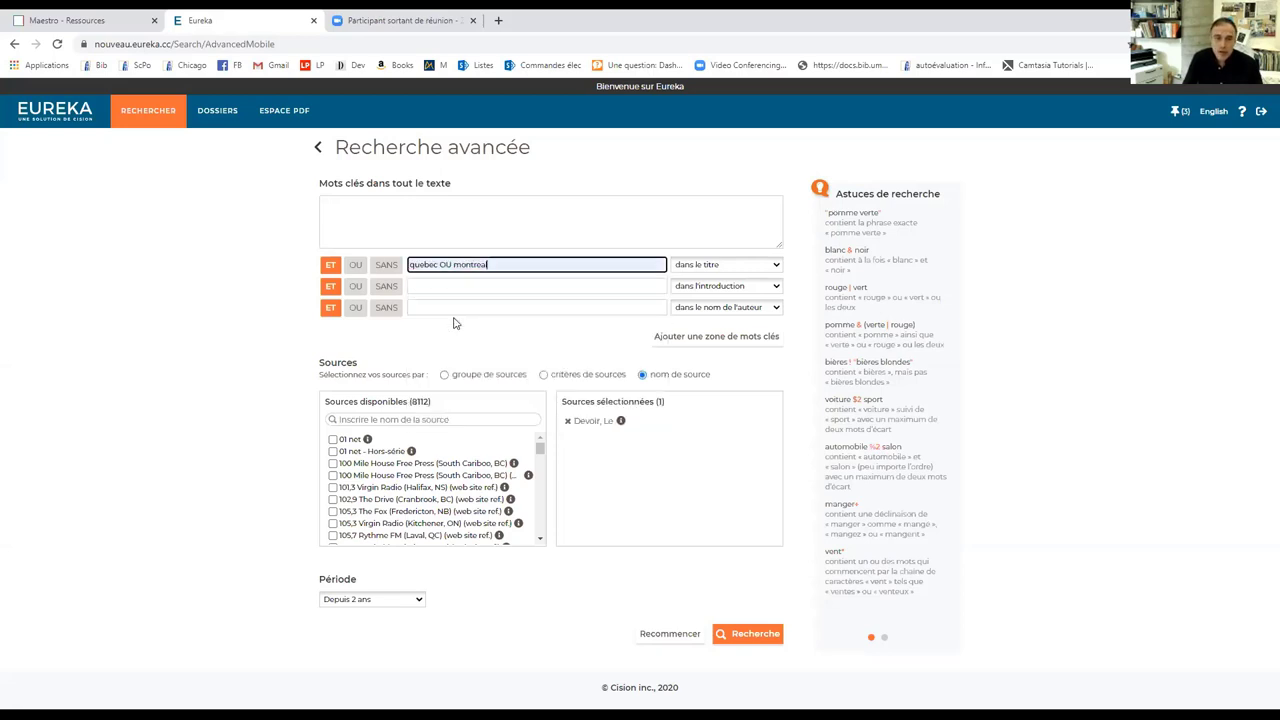
- Enter "hebergement OU residence*" as the introduction keywords, without parentheses
{"action": "left_click", "coordinate": [415, 286]}
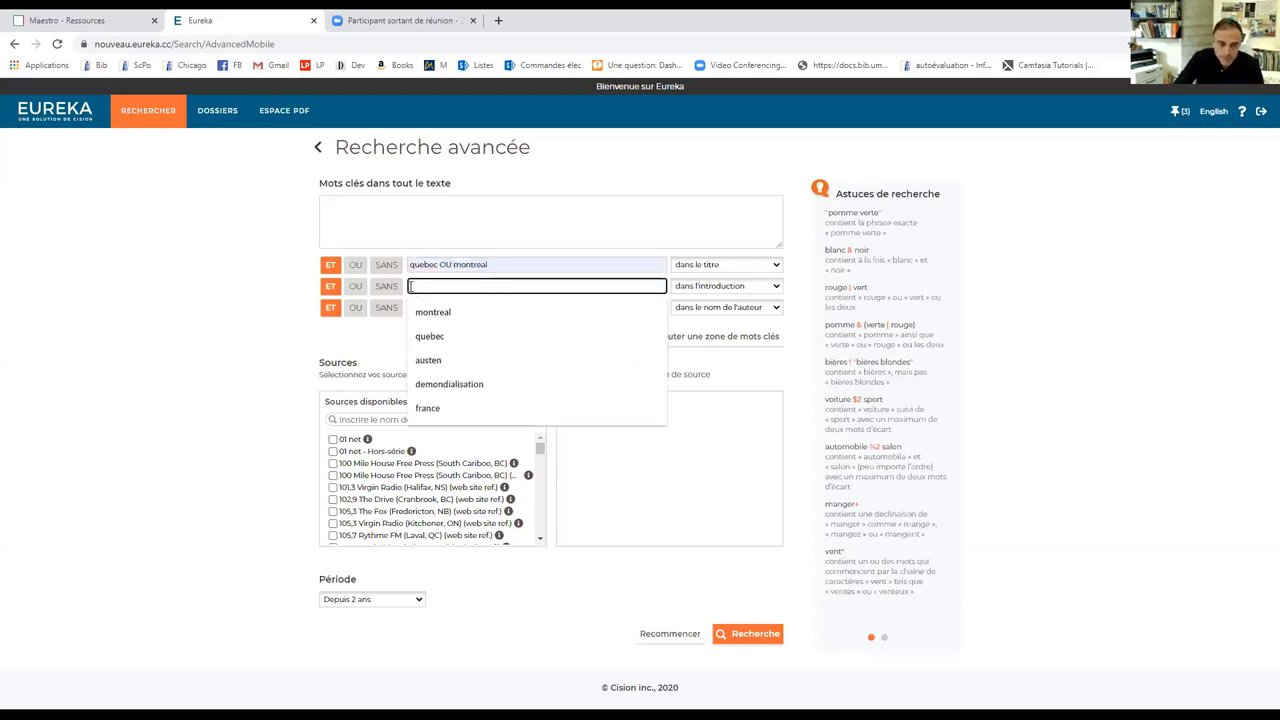
{"action": "left_click", "coordinate": [410, 286]}
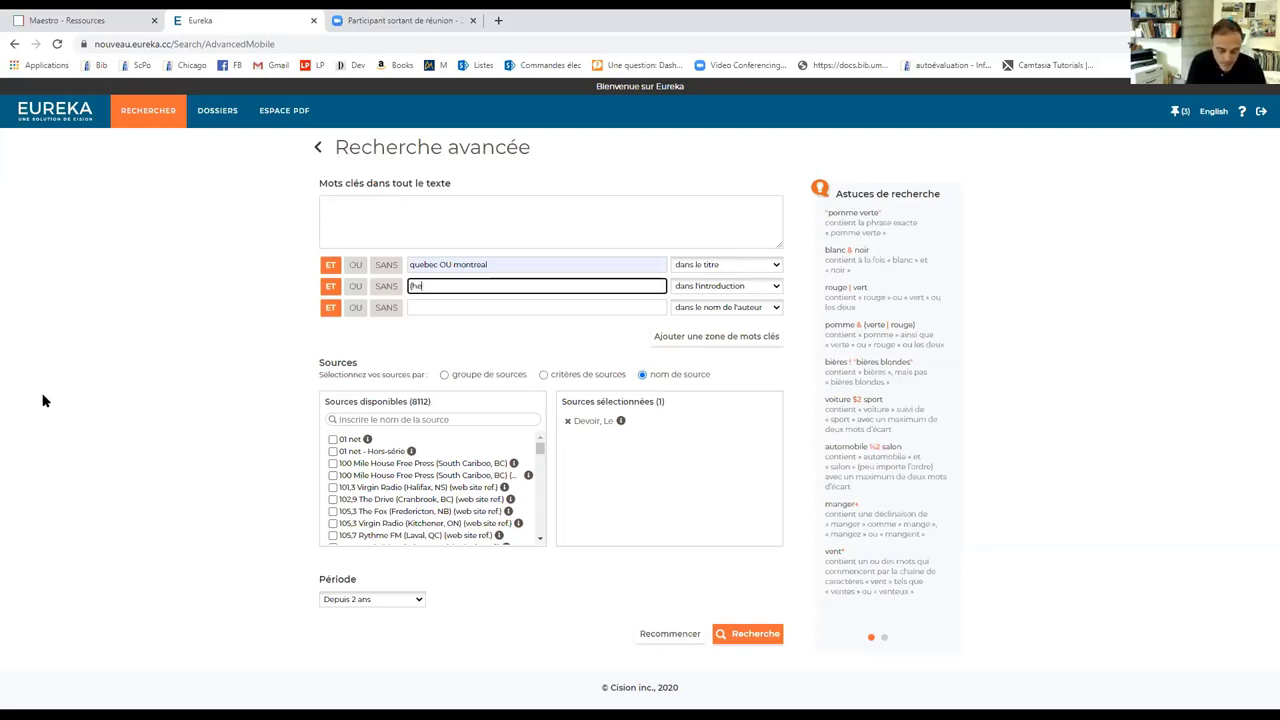
{"action": "type", "text": "ement)"}
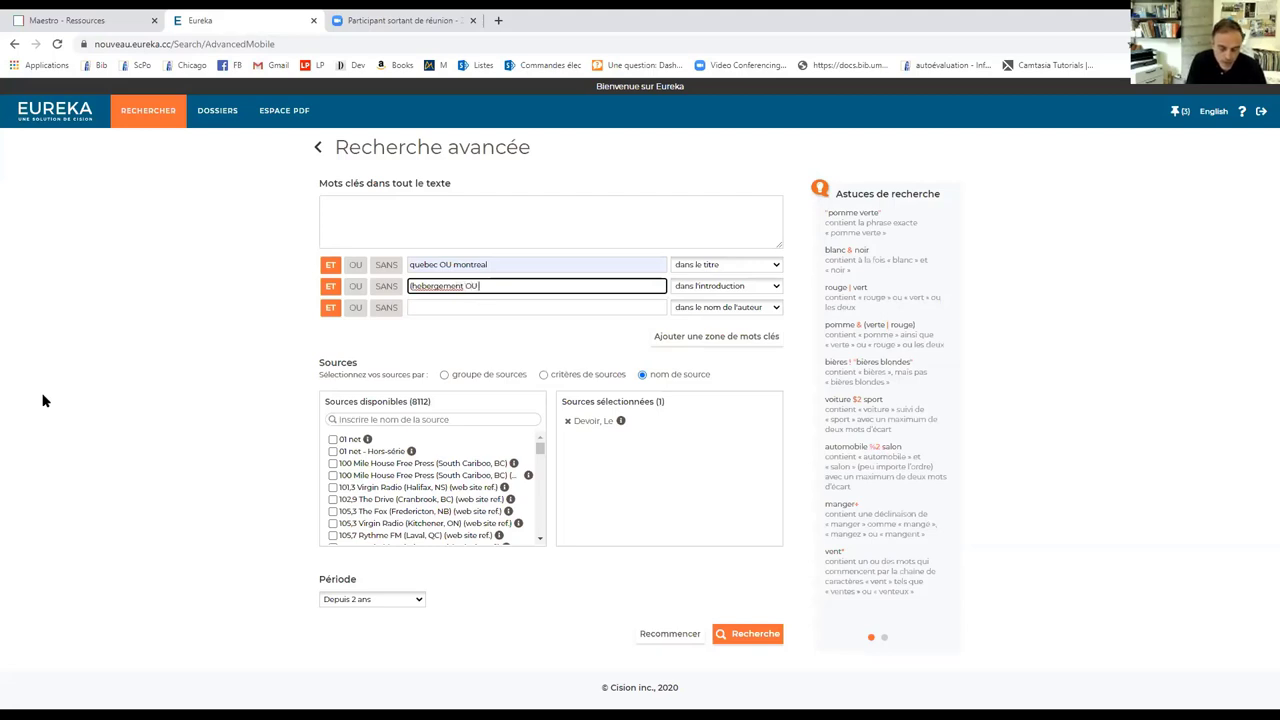
{"action": "type", "text": "idence)"}
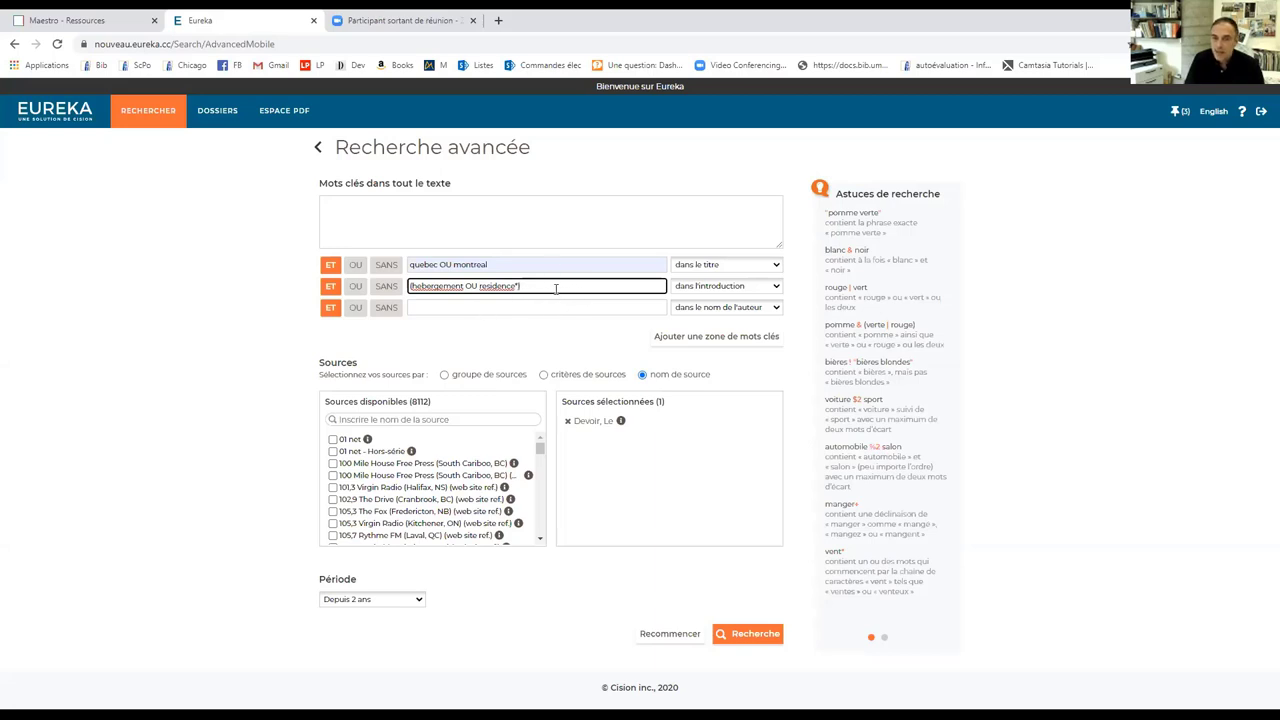
{"action": "type", "text": ")"}
{"action": "left_click", "coordinate": [411, 287]}
{"action": "key", "text": "BackSpace"}
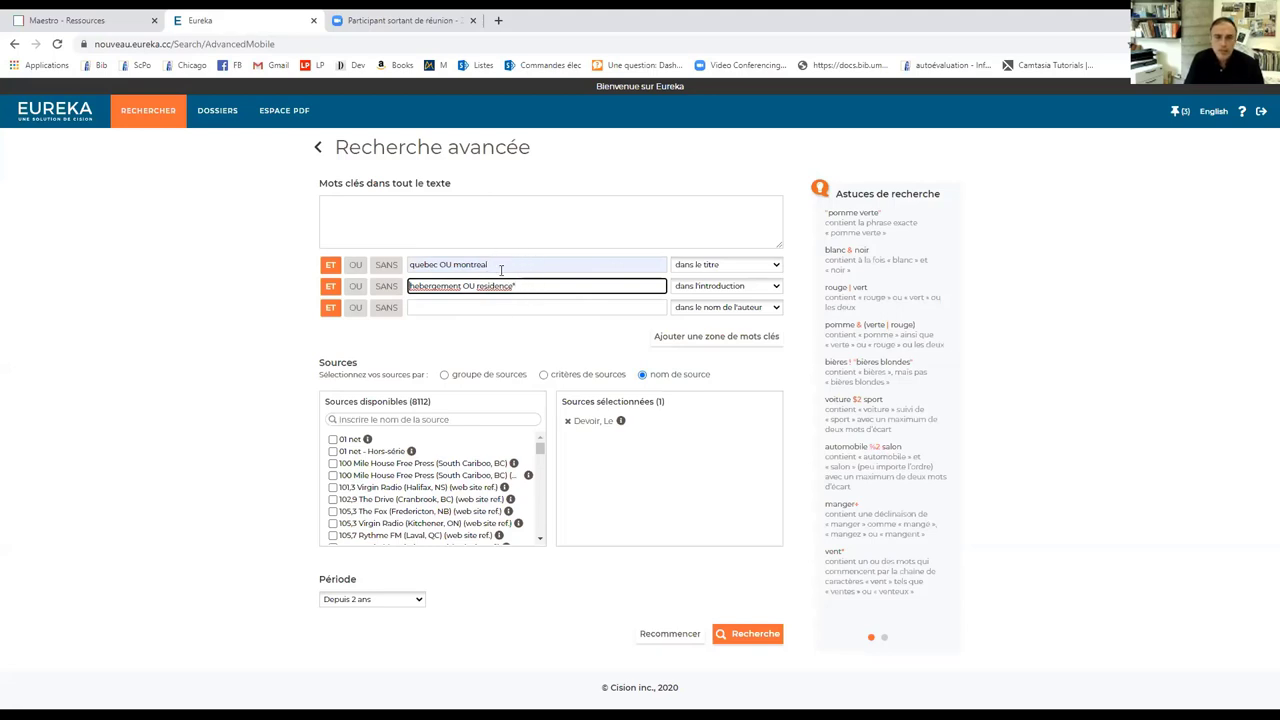
- Open Espace PDF and browse its alphabetical list of publications, returning to the beginning of the list
{"action": "left_click", "coordinate": [214, 386]}
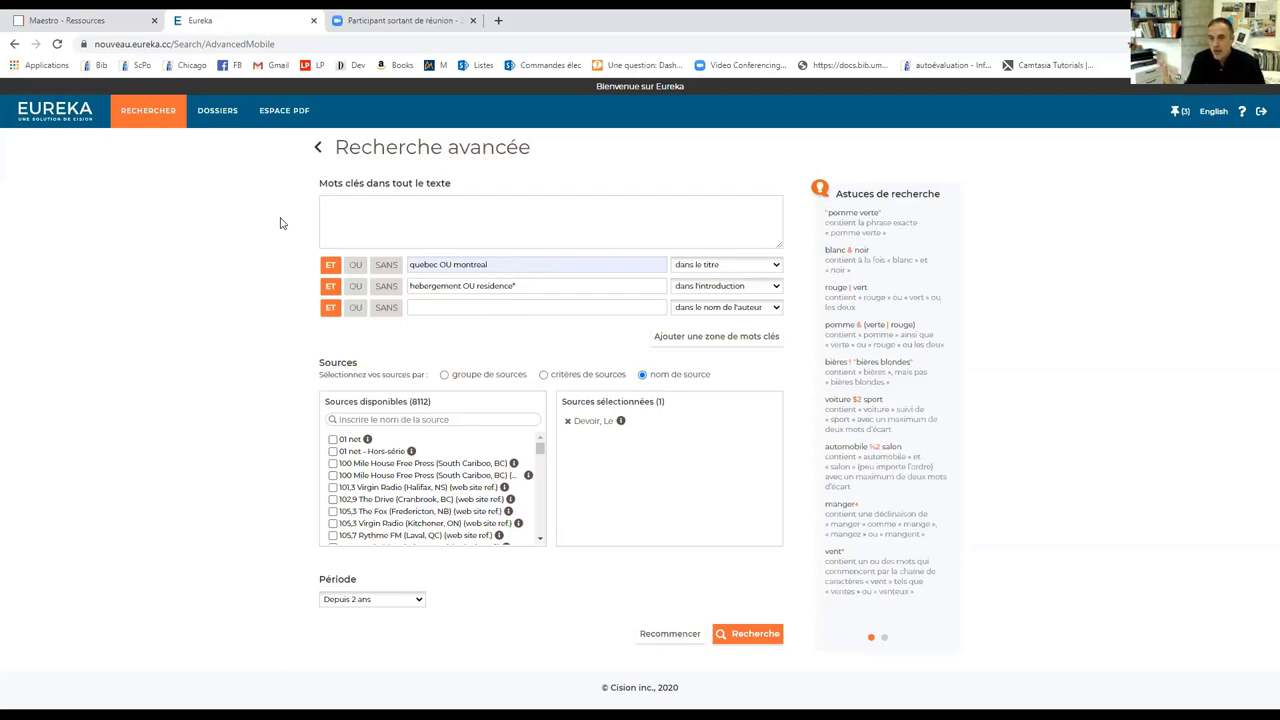
{"action": "left_click", "coordinate": [285, 112]}
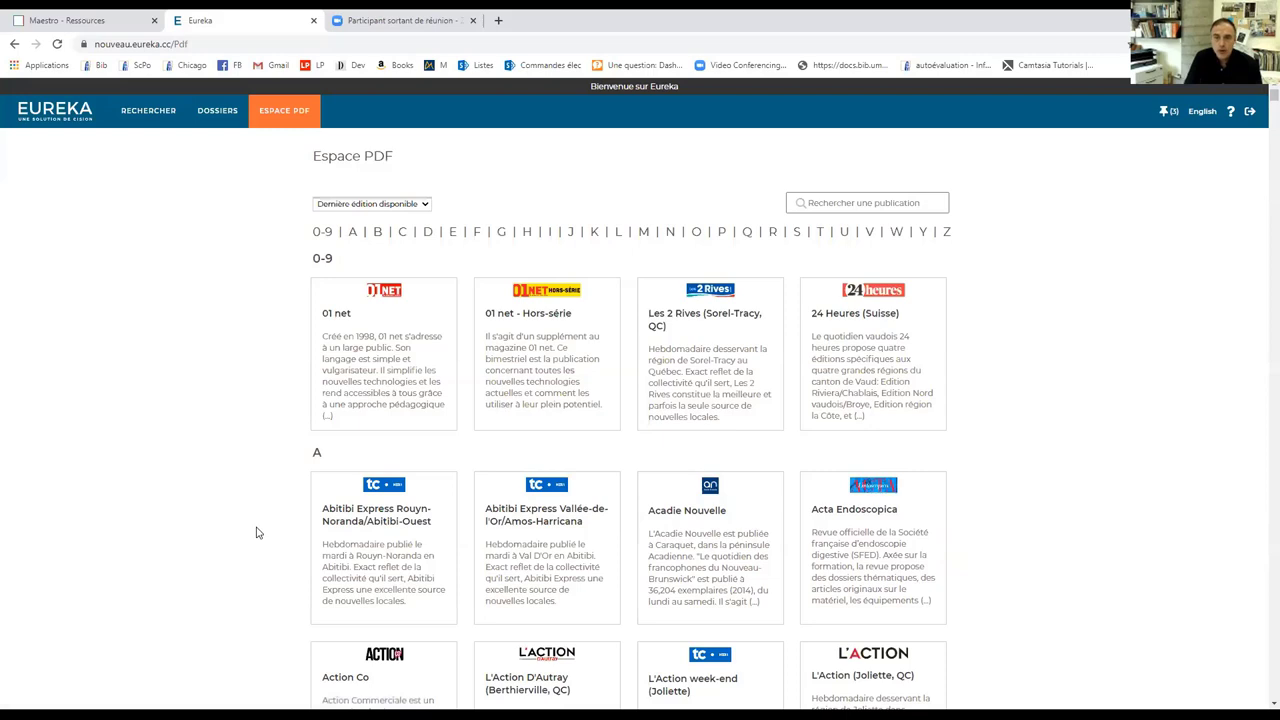
{"action": "scroll", "coordinate": [237, 540], "scroll_direction": "down", "scroll_amount": 1}
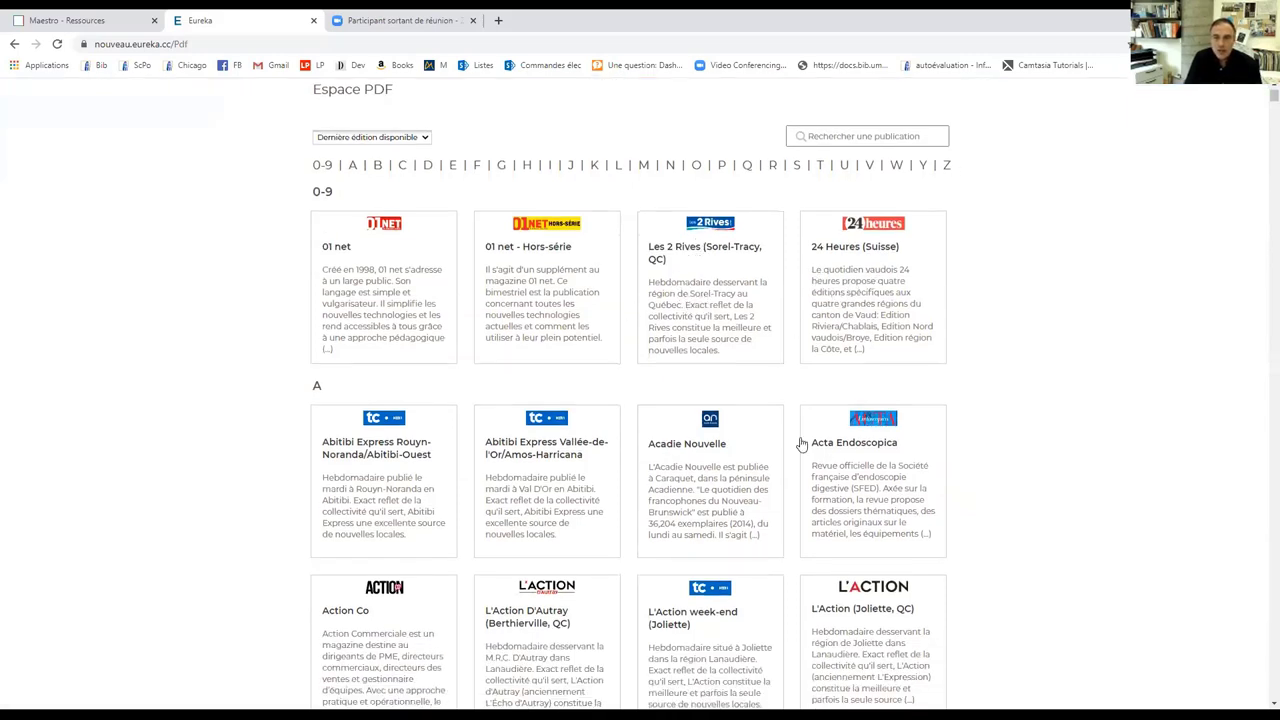
{"action": "scroll", "coordinate": [765, 562], "scroll_direction": "down", "scroll_amount": 1}
{"action": "scroll", "coordinate": [765, 562], "scroll_direction": "down", "scroll_amount": 8}
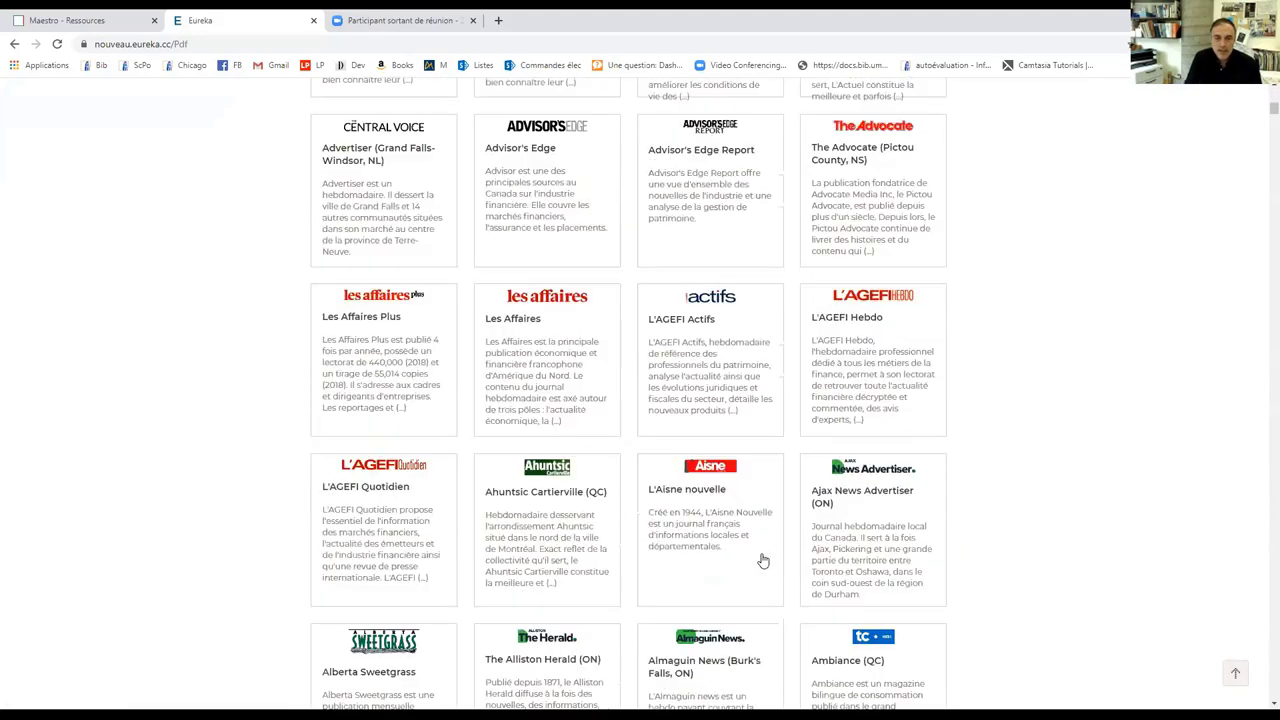
{"action": "scroll", "coordinate": [695, 545], "scroll_direction": "down", "scroll_amount": 6}
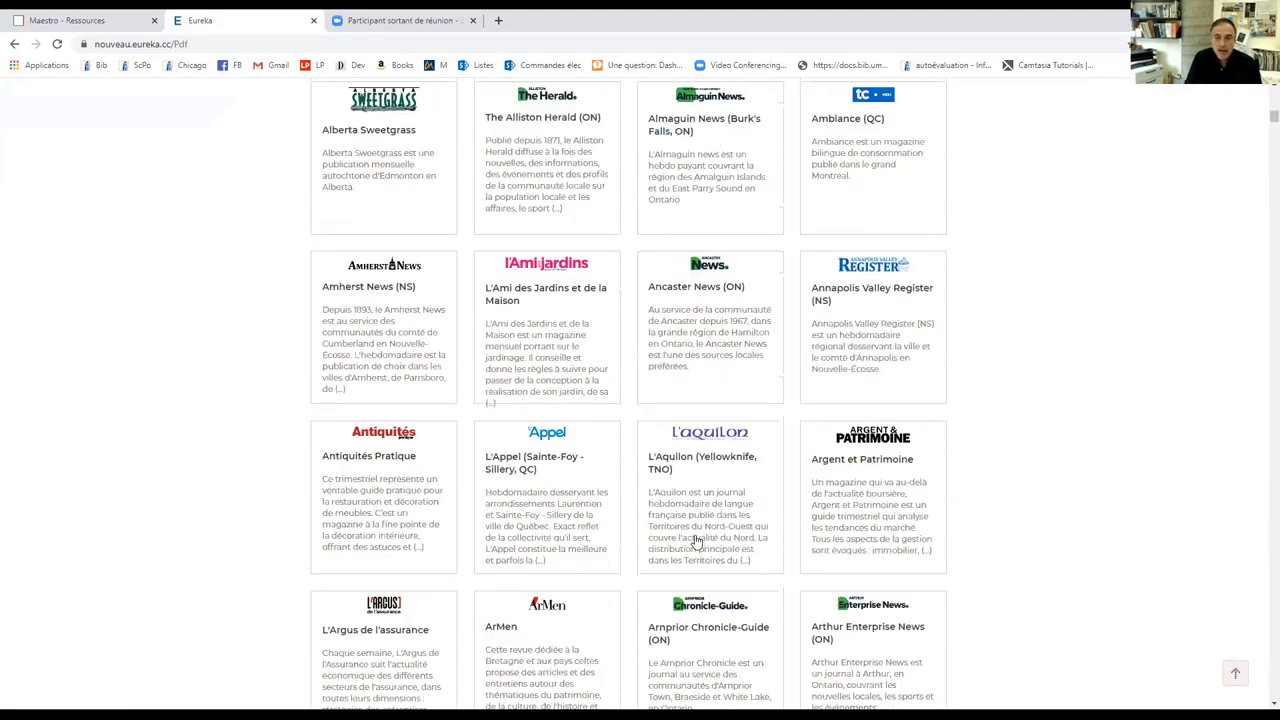
{"action": "scroll", "coordinate": [695, 545], "scroll_direction": "up", "scroll_amount": 1}
{"action": "scroll", "coordinate": [695, 545], "scroll_direction": "down", "scroll_amount": 2}
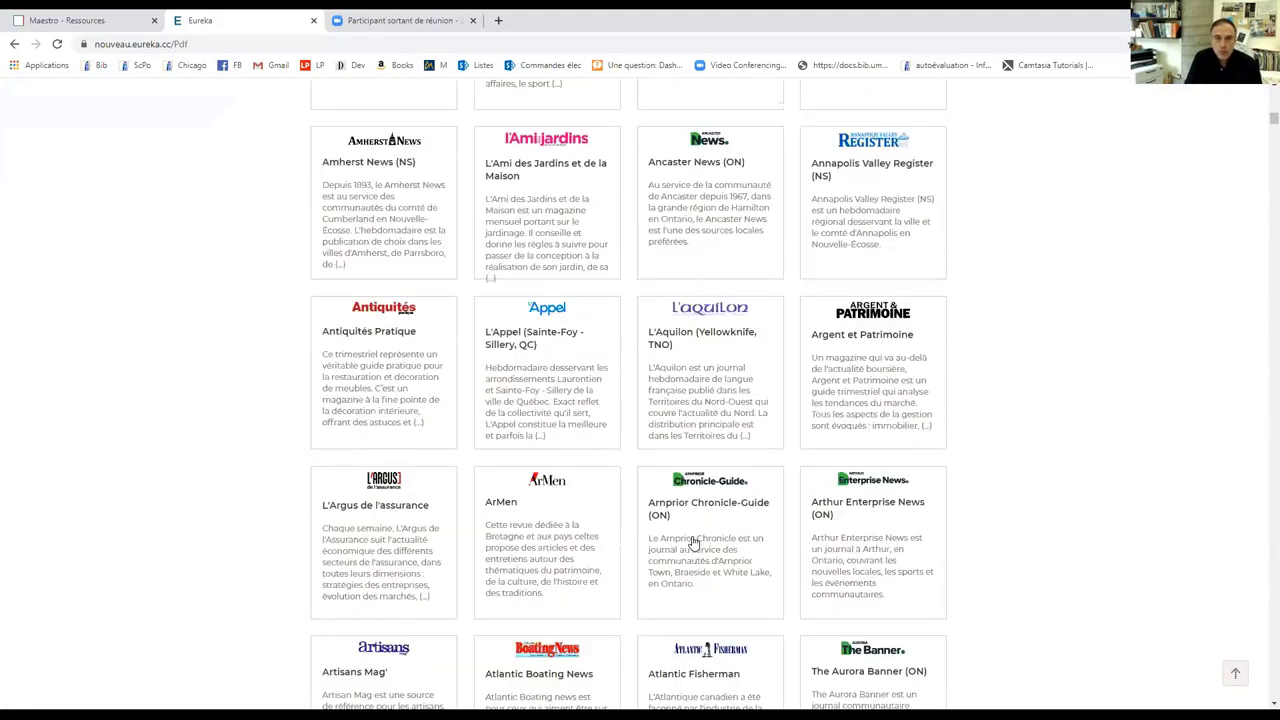
{"action": "scroll", "coordinate": [694, 535], "scroll_direction": "down", "scroll_amount": 1}
{"action": "scroll", "coordinate": [685, 400], "scroll_direction": "down", "scroll_amount": 2}
{"action": "scroll", "coordinate": [677, 430], "scroll_direction": "down", "scroll_amount": 12}
{"action": "scroll", "coordinate": [677, 430], "scroll_direction": "down", "scroll_amount": 6}
{"action": "scroll", "coordinate": [676, 430], "scroll_direction": "down", "scroll_amount": 2}
{"action": "left_click_drag", "start_coordinate": [1272, 152], "coordinate": [1272, 100]}
{"action": "scroll", "coordinate": [440, 203], "scroll_direction": "up", "scroll_amount": 4}
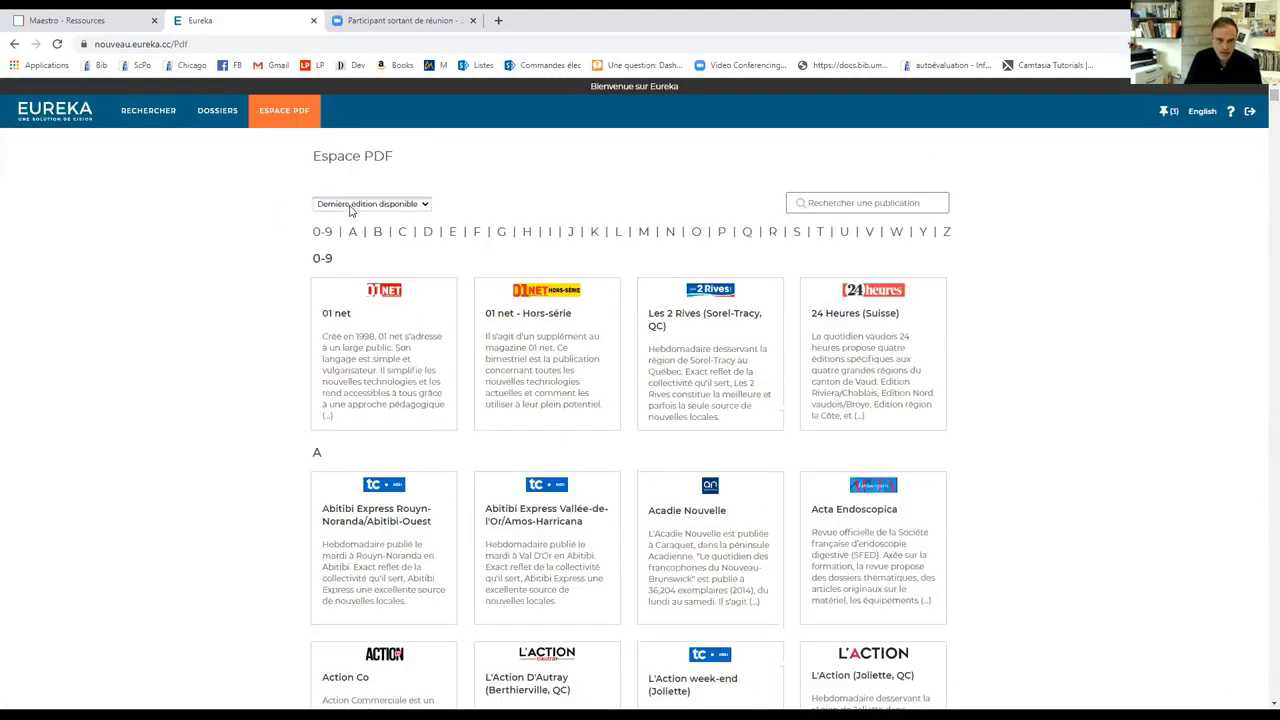
- Check the edition date options in Espace PDF, and open the latest available edition of Le Droit (Ottawa, ON)
{"action": "left_click", "coordinate": [427, 205]}
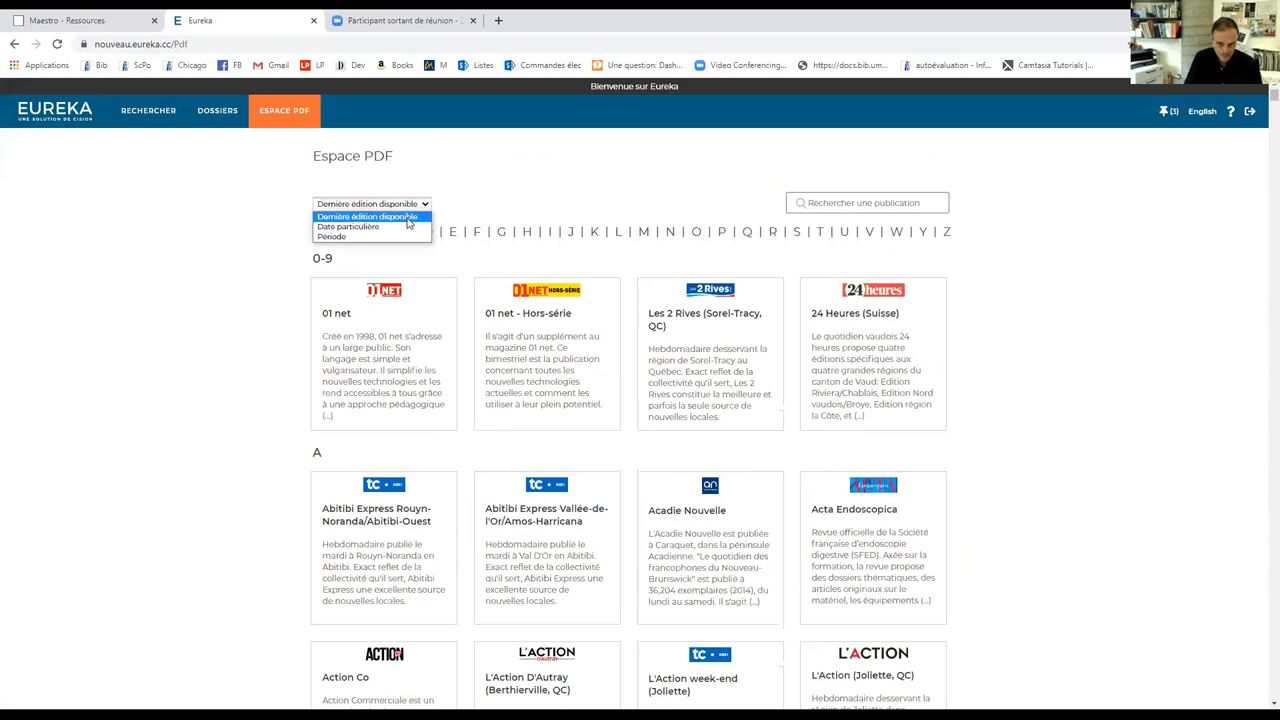
{"action": "left_click", "coordinate": [196, 238]}
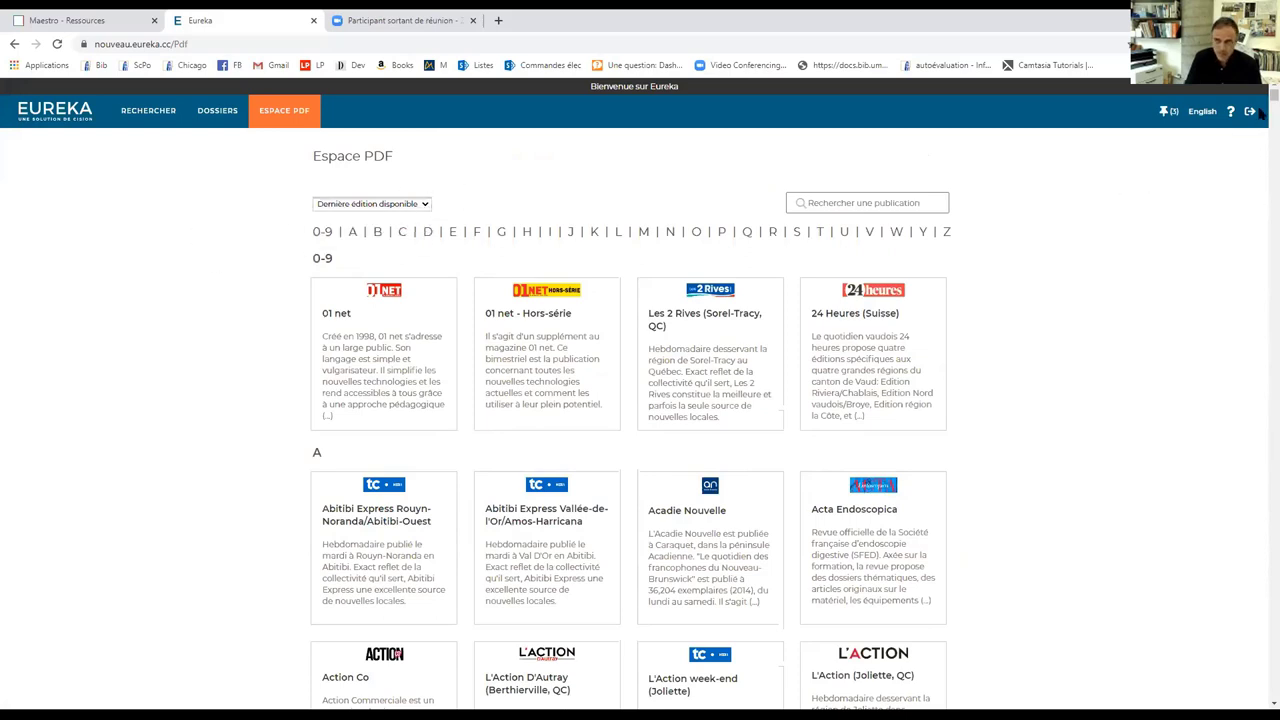
{"action": "left_click_drag", "start_coordinate": [1274, 95], "coordinate": [1260, 247]}
{"action": "scroll", "coordinate": [1261, 228], "scroll_direction": "down", "scroll_amount": 20}
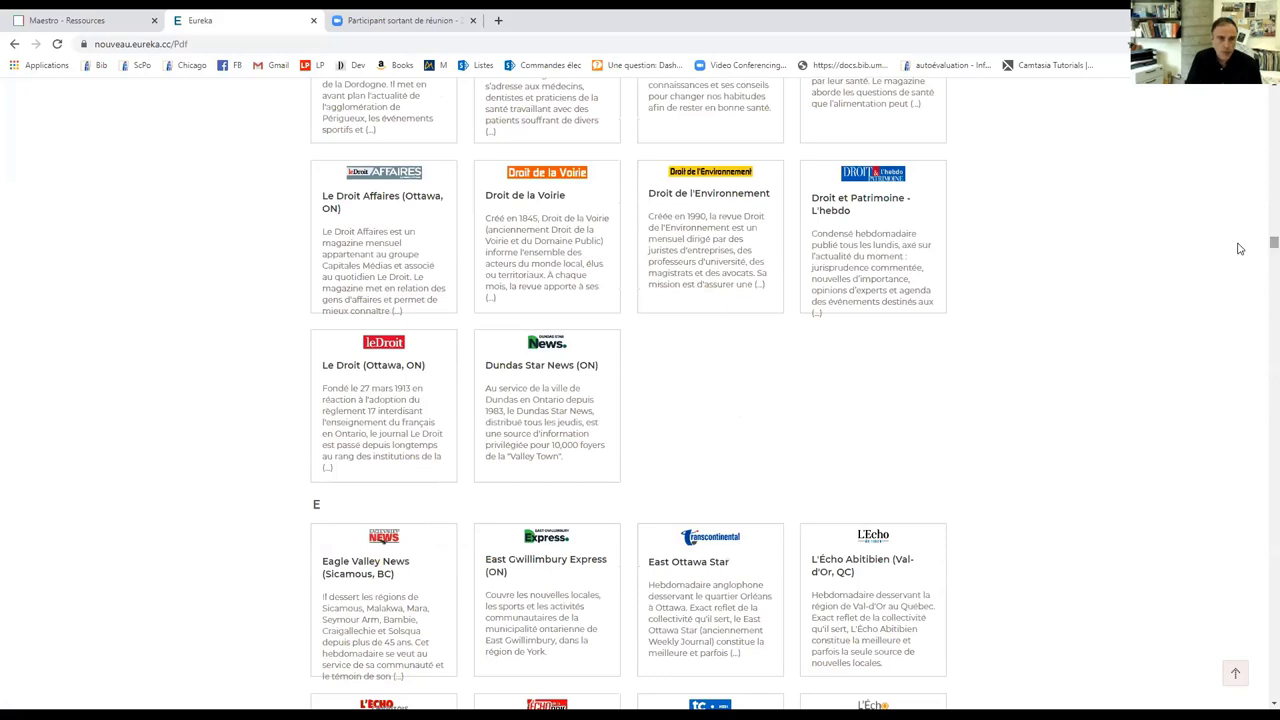
{"action": "left_click", "coordinate": [381, 410]}
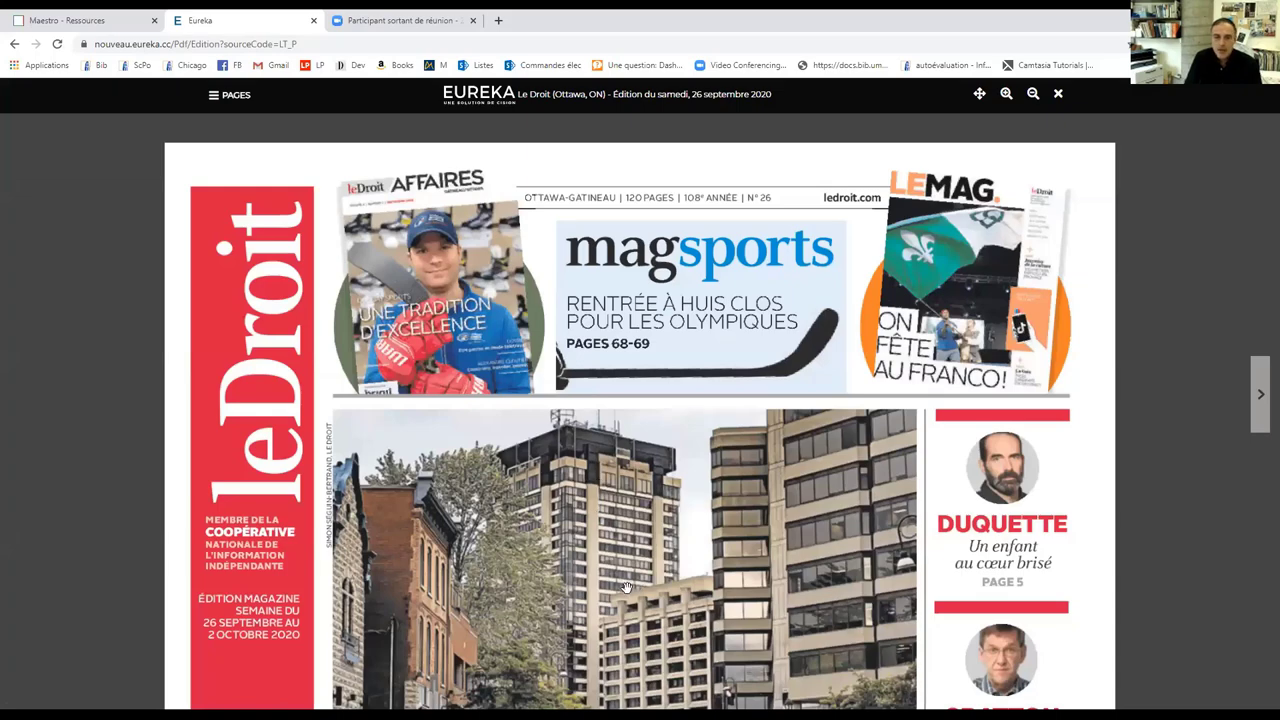
- Look through the first two pages and the page list of the Le Droit edition, and close Eureka
{"action": "scroll", "coordinate": [625, 585], "scroll_direction": "down", "scroll_amount": 4}
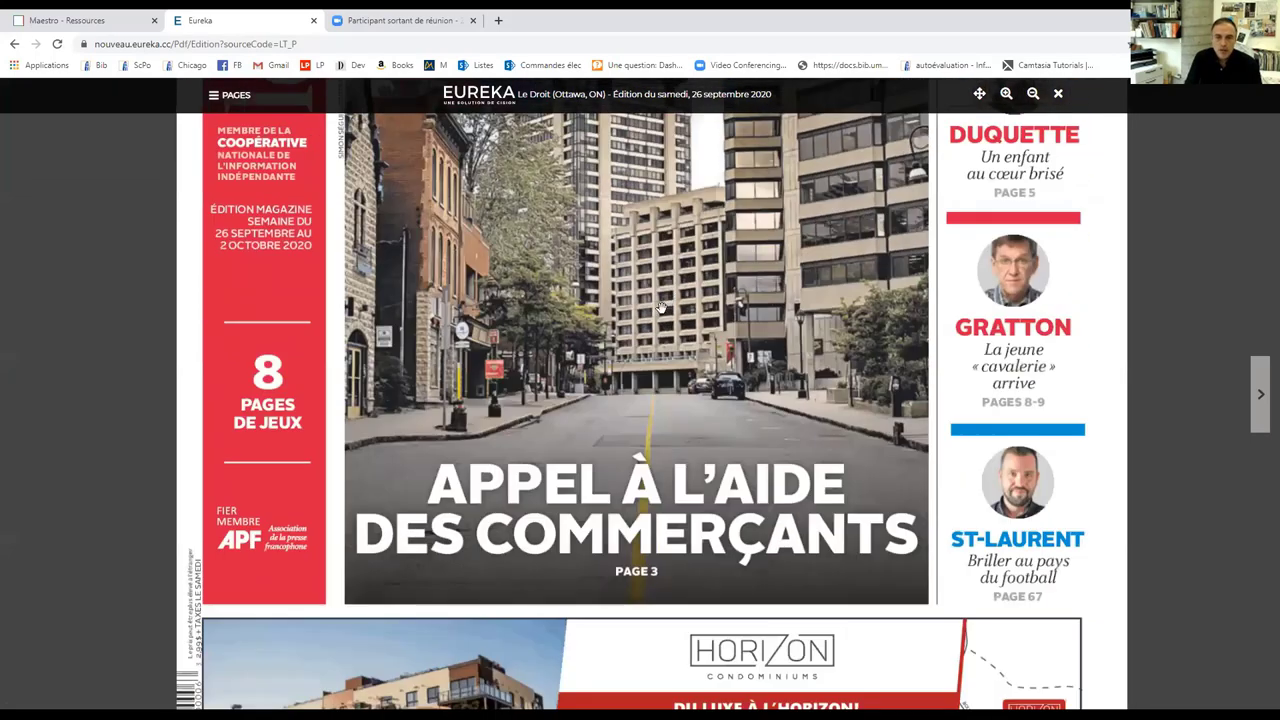
{"action": "scroll", "coordinate": [668, 298], "scroll_direction": "down", "scroll_amount": 5}
{"action": "scroll", "coordinate": [649, 455], "scroll_direction": "up", "scroll_amount": 4}
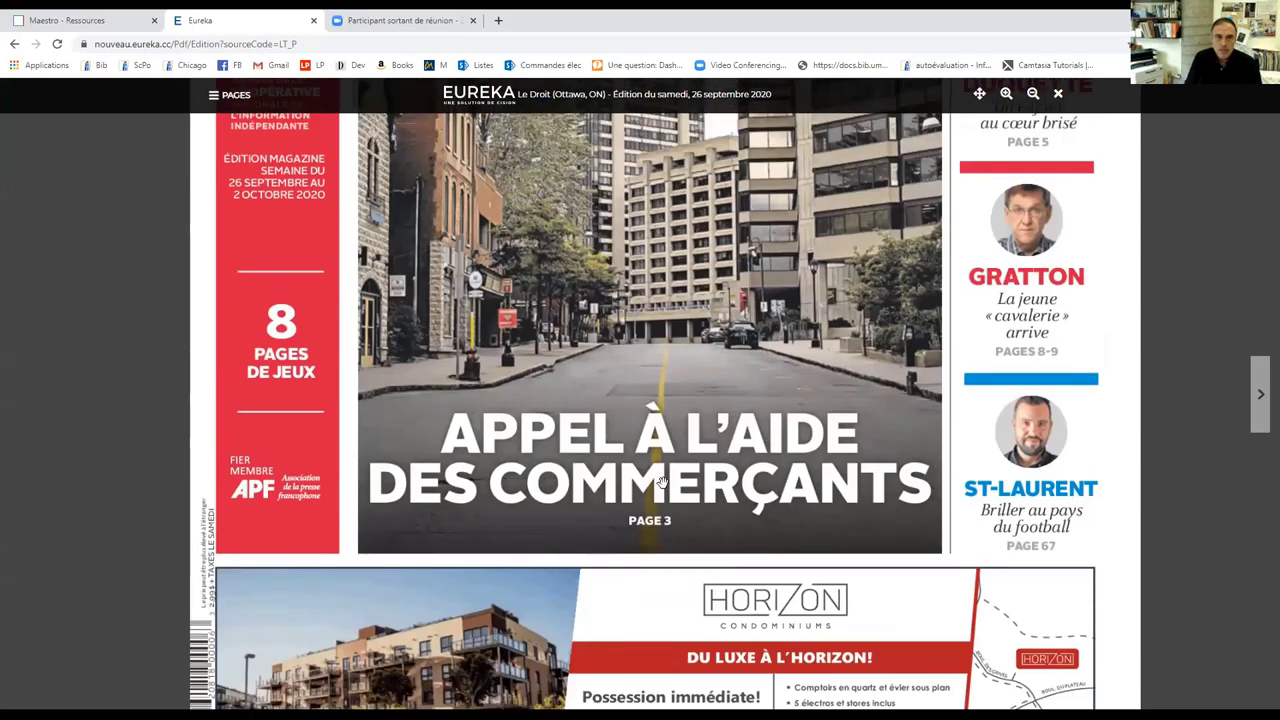
{"action": "scroll", "coordinate": [651, 533], "scroll_direction": "up", "scroll_amount": 5}
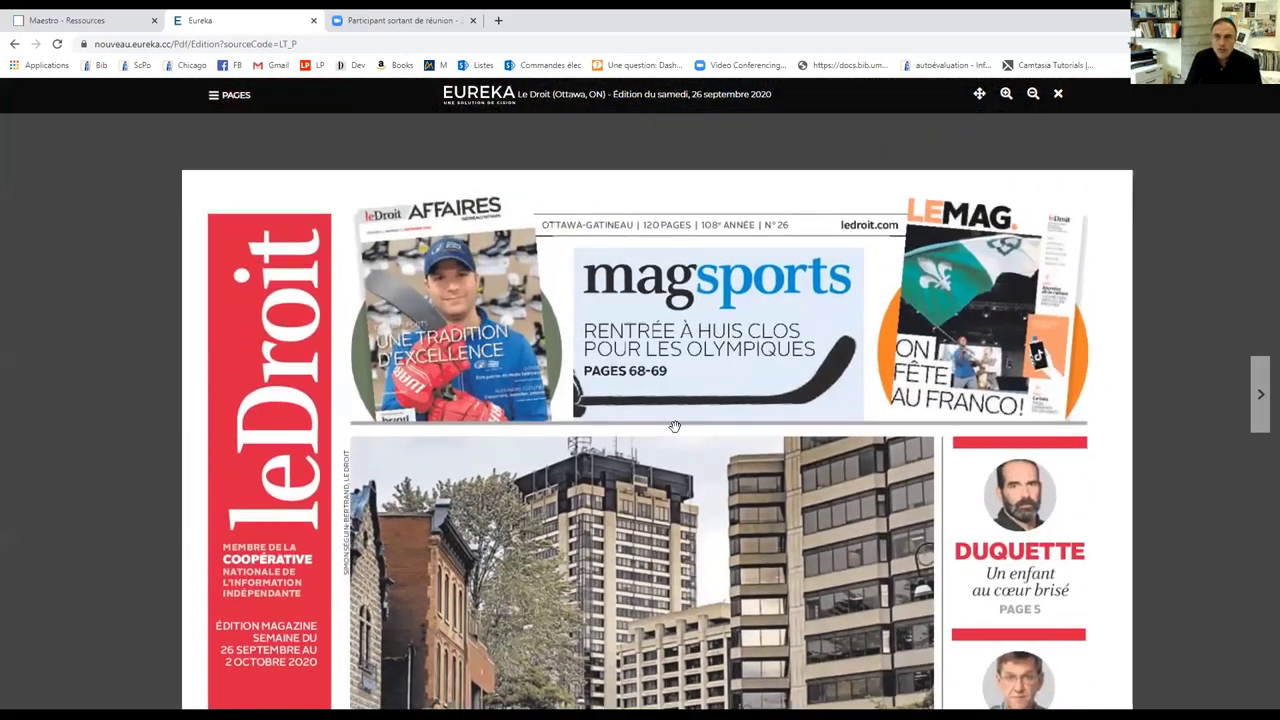
{"action": "left_click", "coordinate": [1033, 93]}
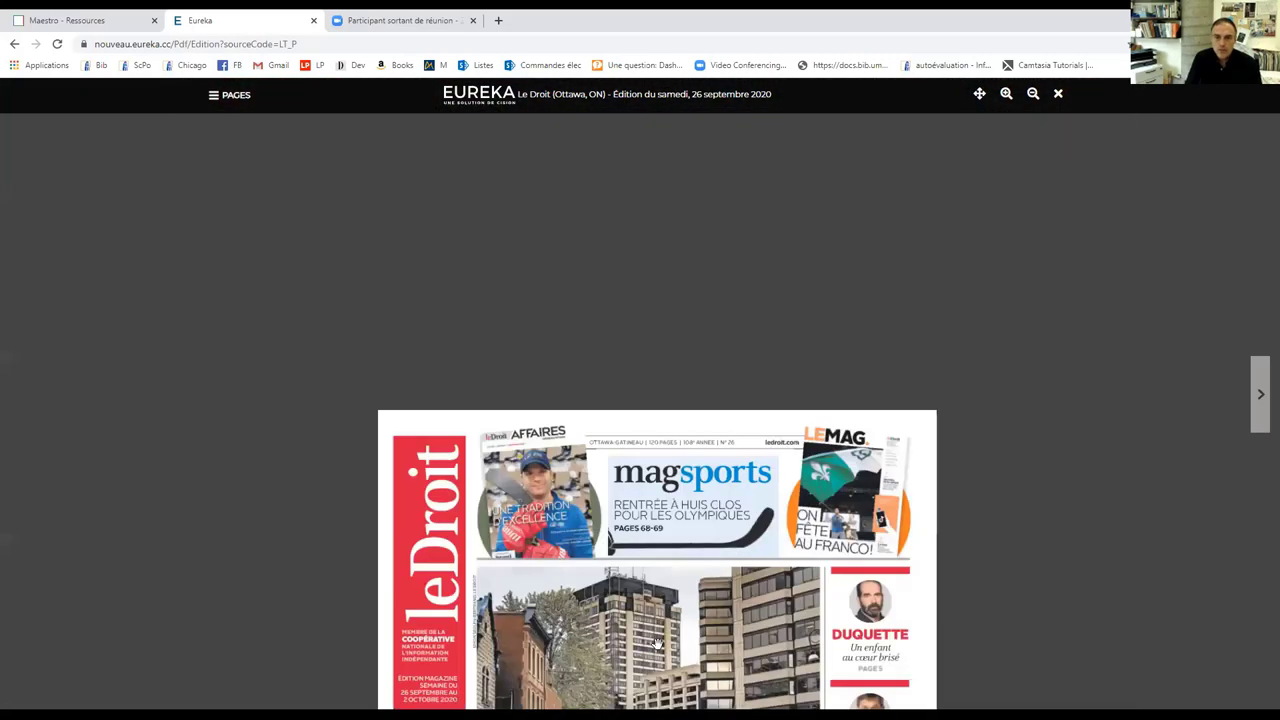
{"action": "left_click", "coordinate": [1259, 397]}
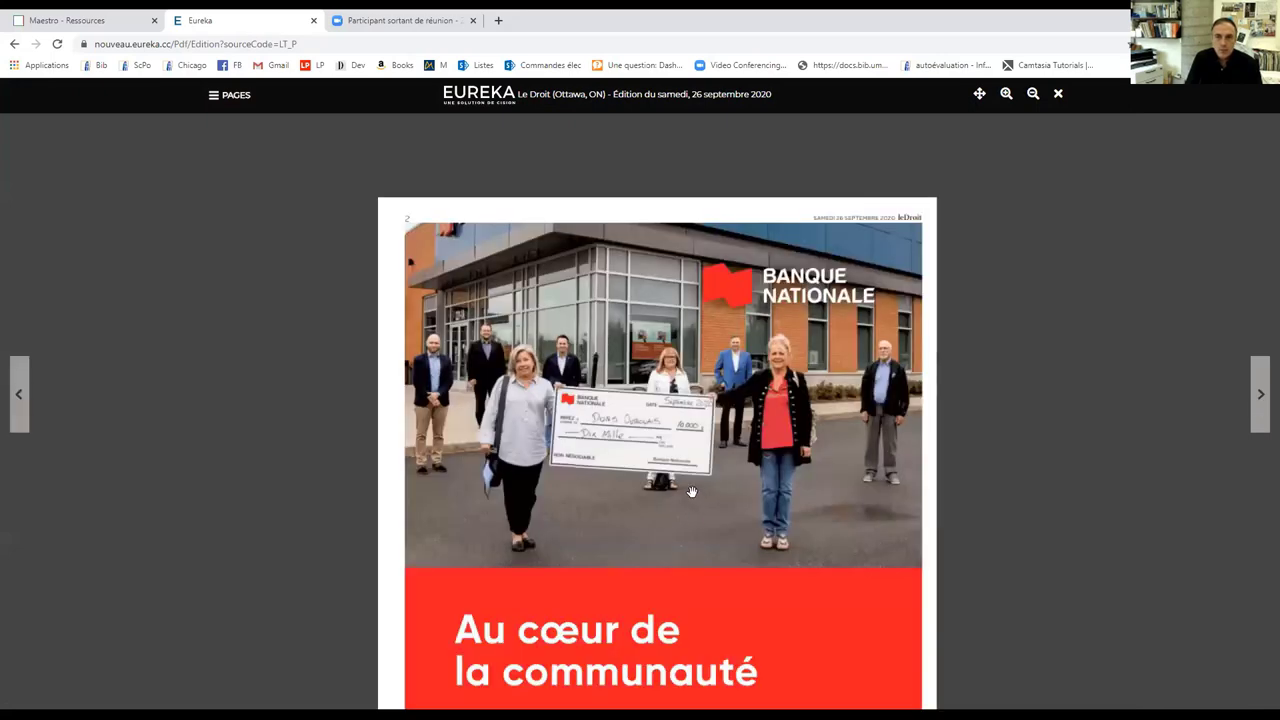
{"action": "left_click", "coordinate": [216, 97]}
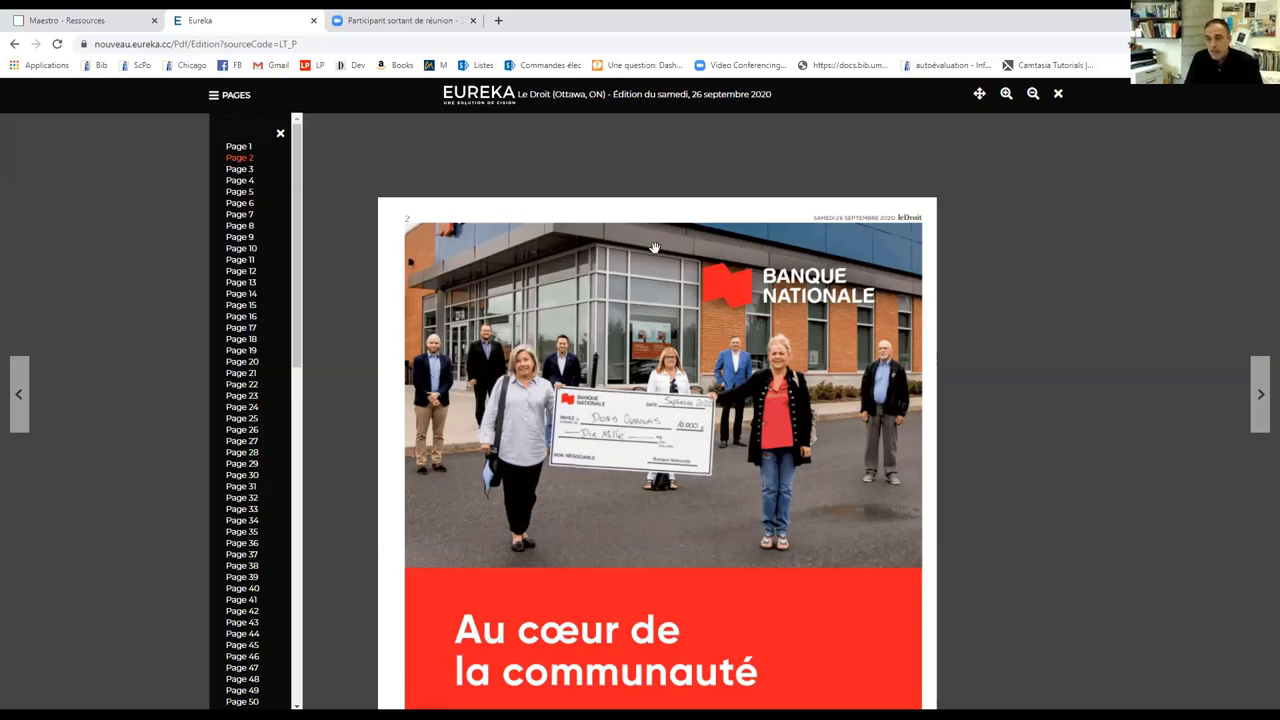
{"action": "left_click", "coordinate": [1058, 96]}
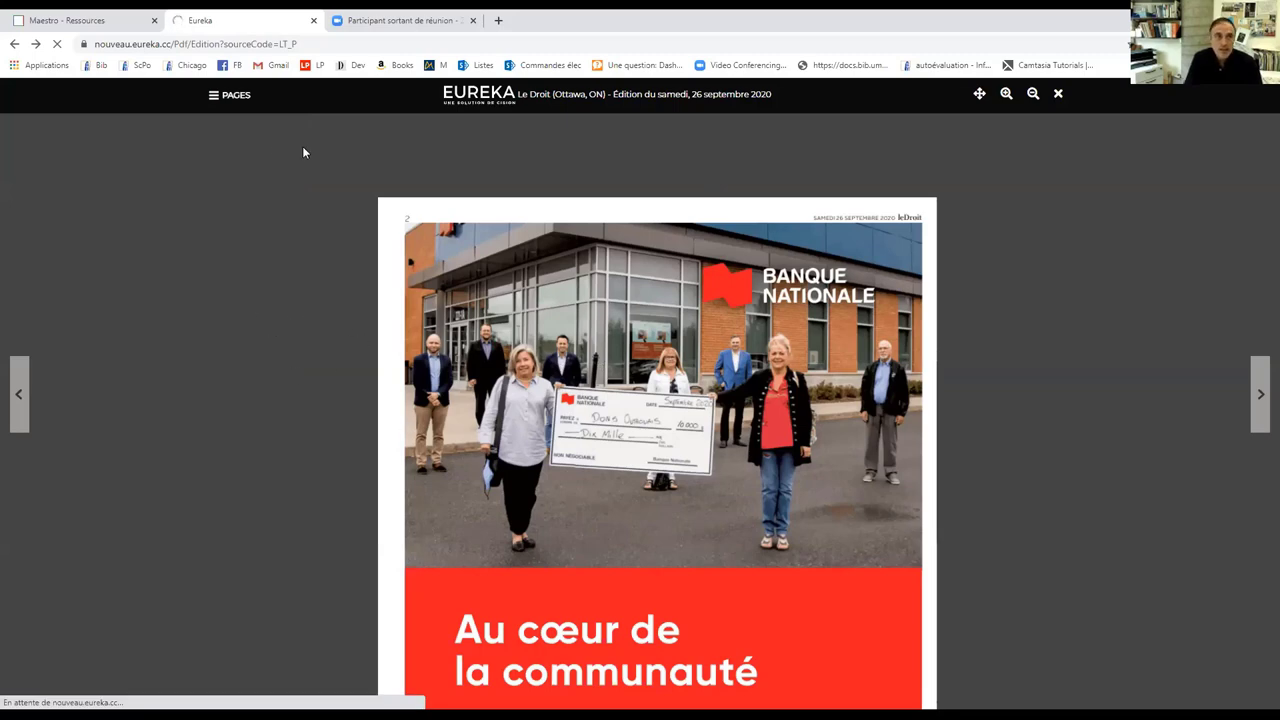
{"action": "left_click", "coordinate": [313, 20]}
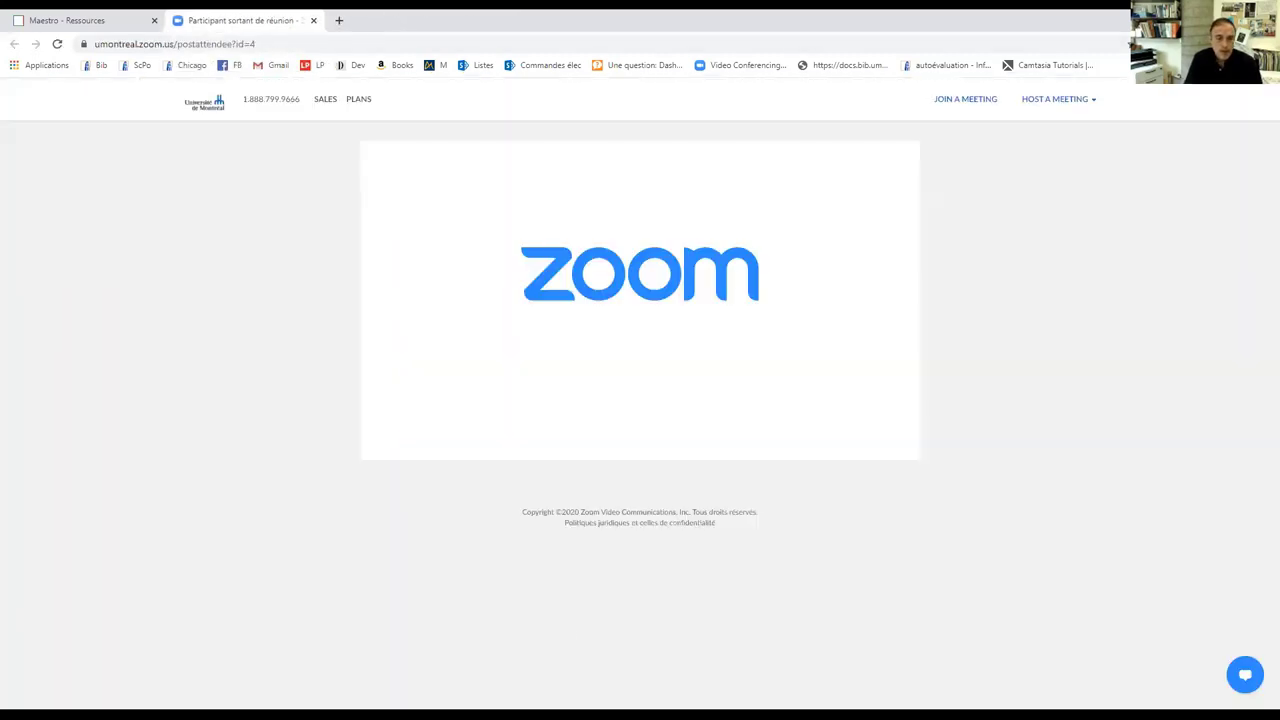
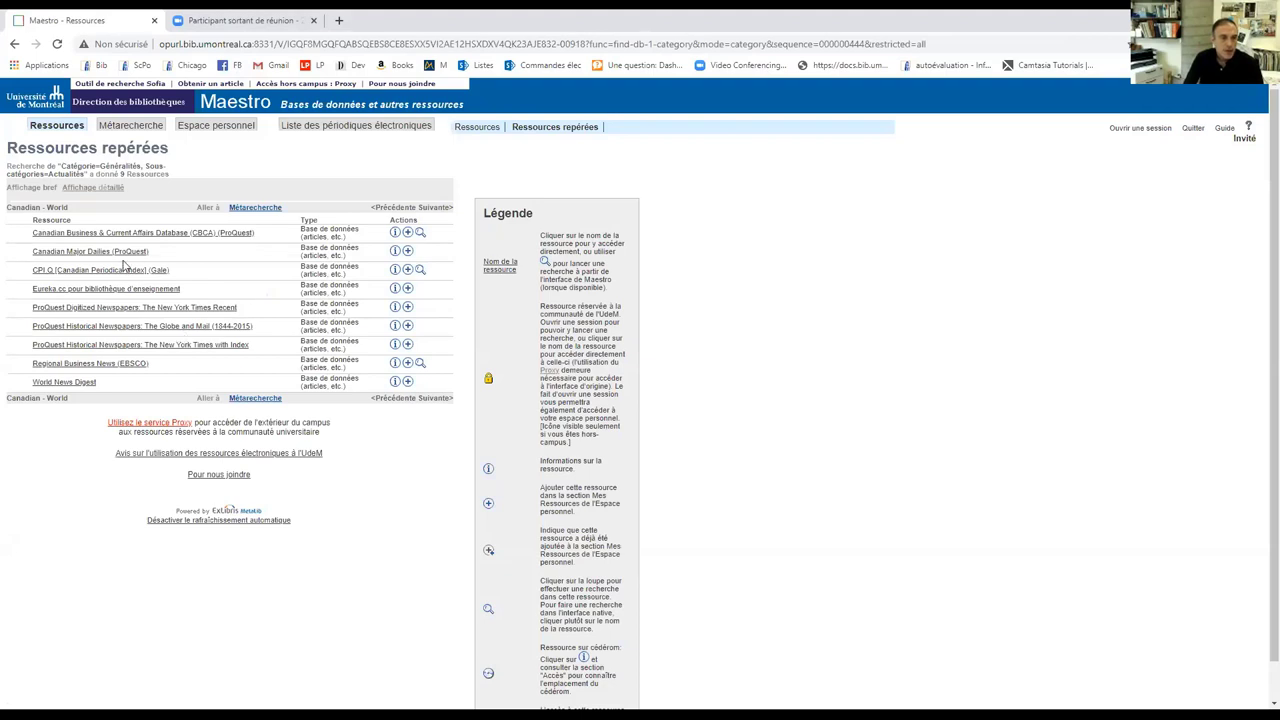
- Open the Canadian Major Dailies (ProQuest) database from the Maestro resource list and go to its advanced search
{"action": "left_click", "coordinate": [112, 253]}
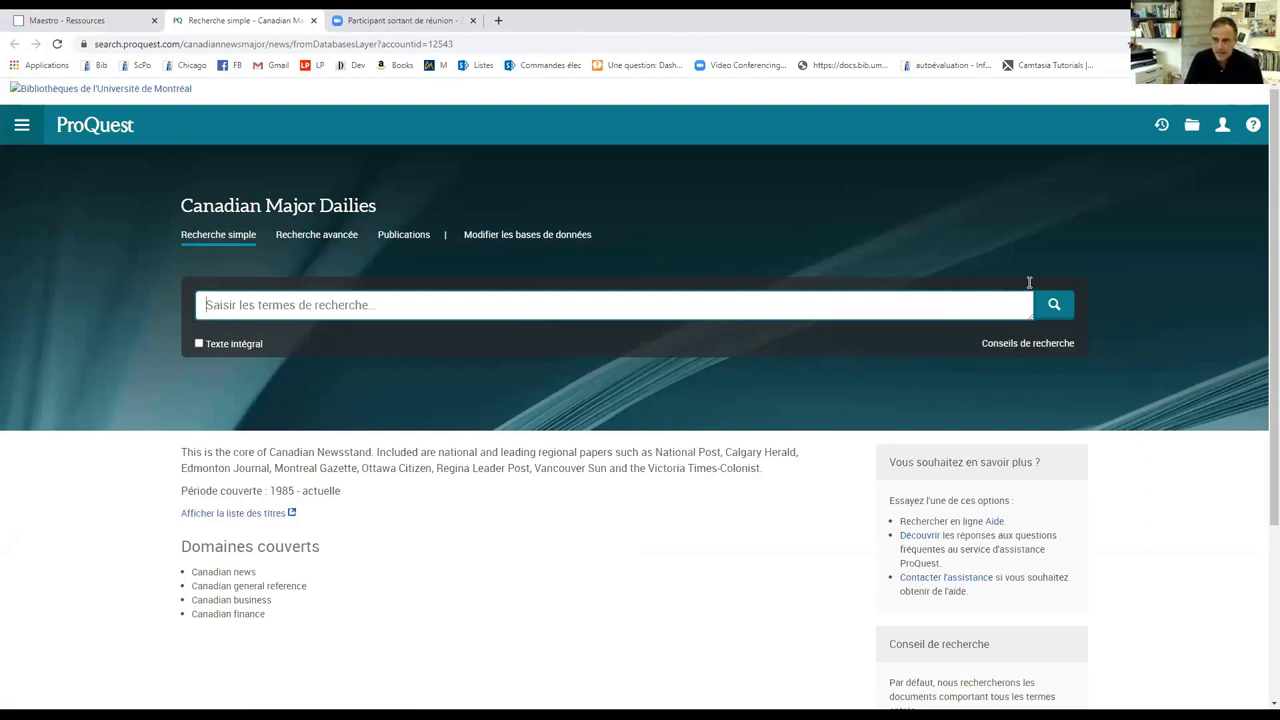
{"action": "left_click", "coordinate": [828, 315]}
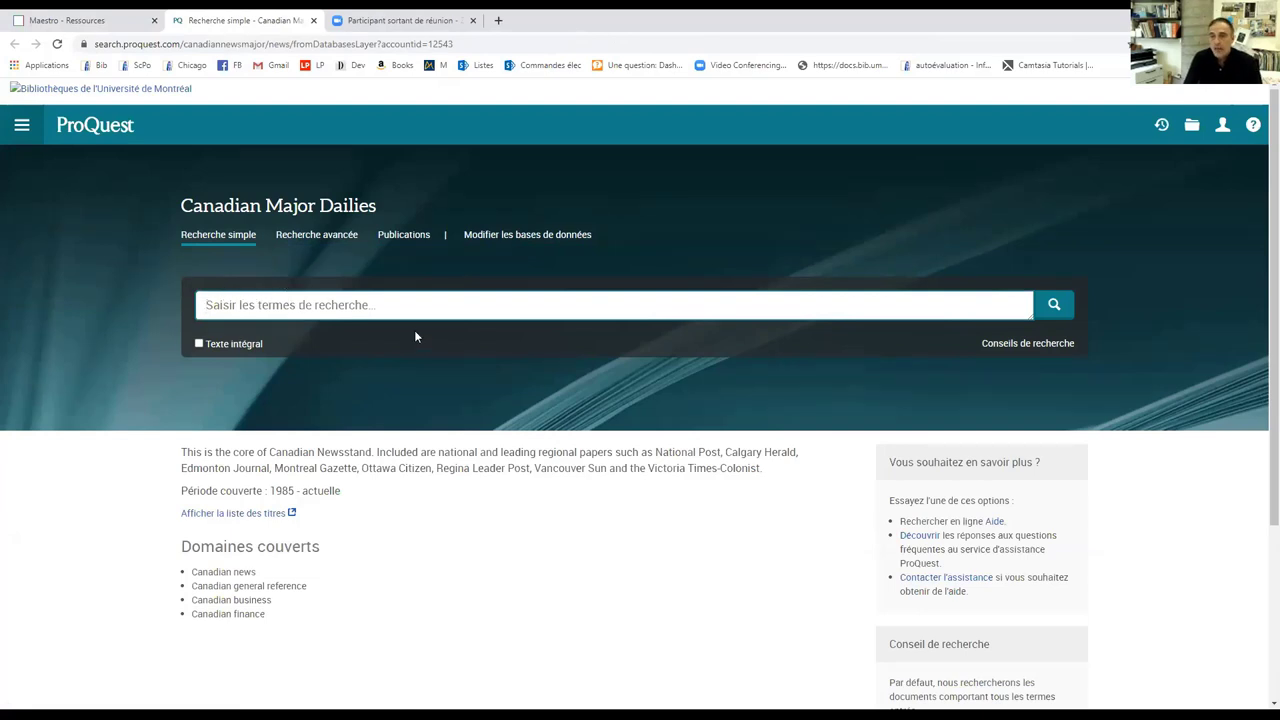
{"action": "left_click", "coordinate": [317, 235]}
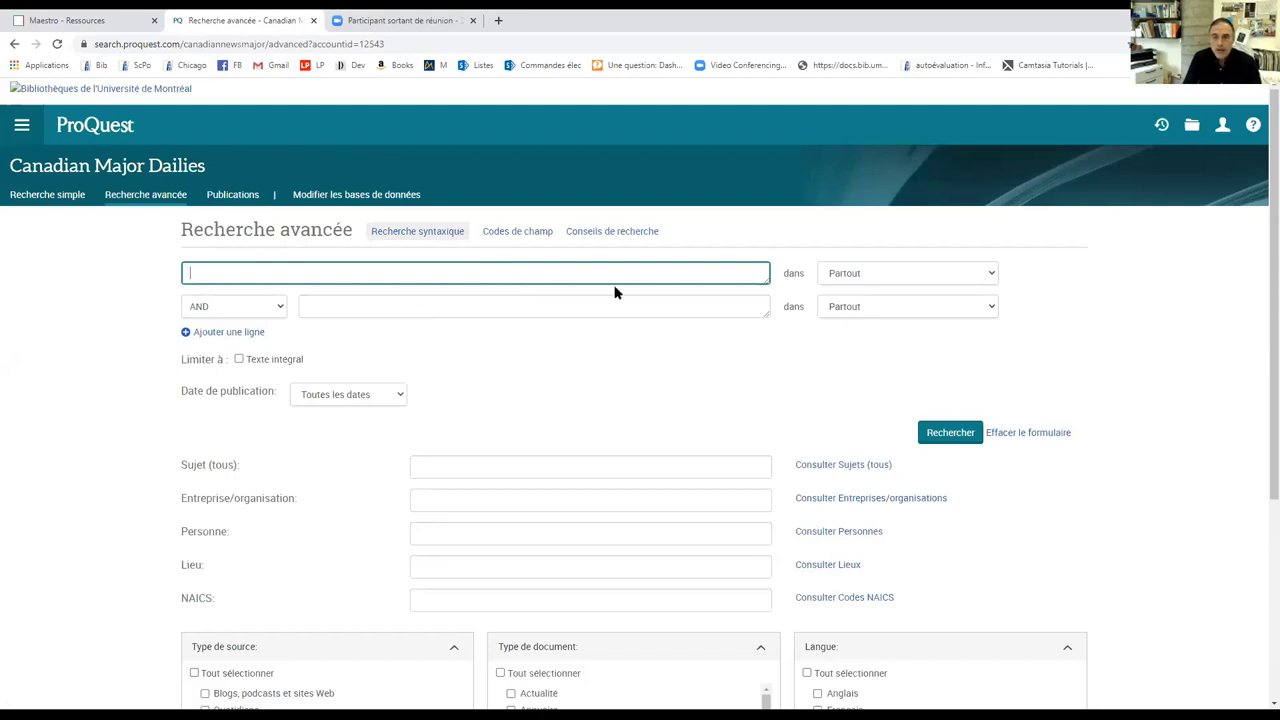
- Restrict the first search line to the publications Montreal Gazette and National Post, chosen from the database's publication list
{"action": "left_click", "coordinate": [990, 277]}
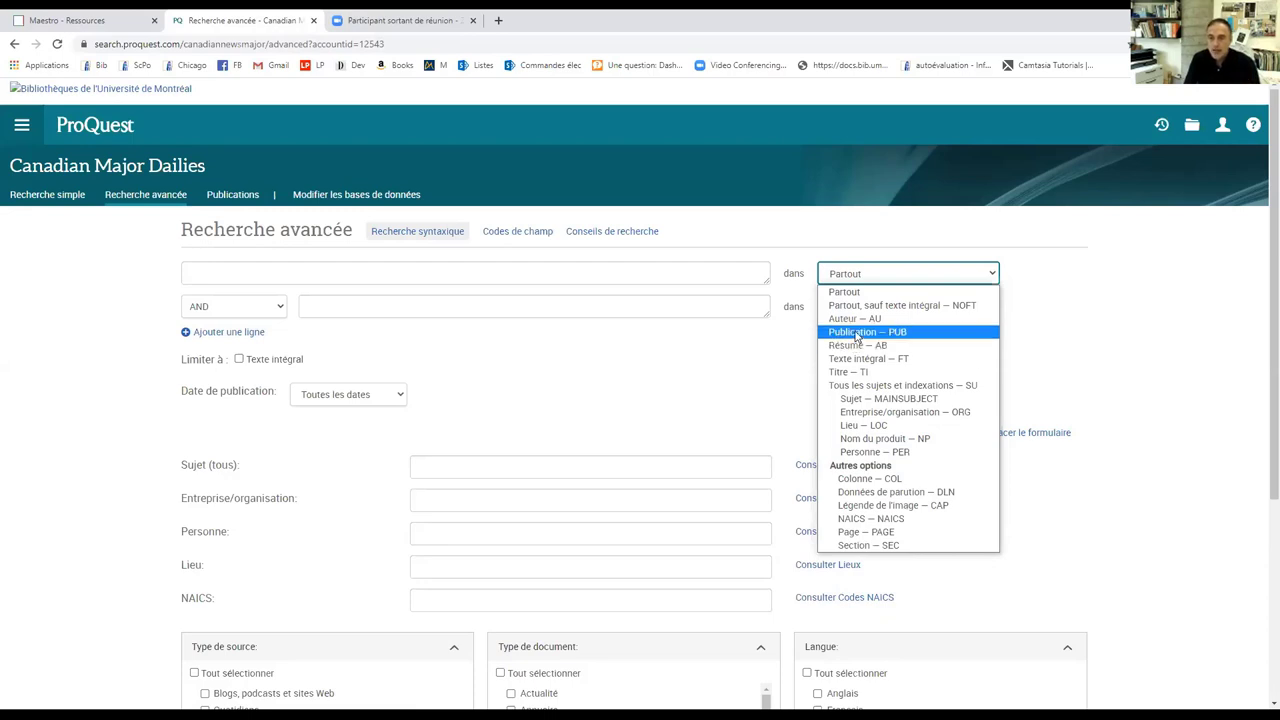
{"action": "left_click", "coordinate": [856, 333]}
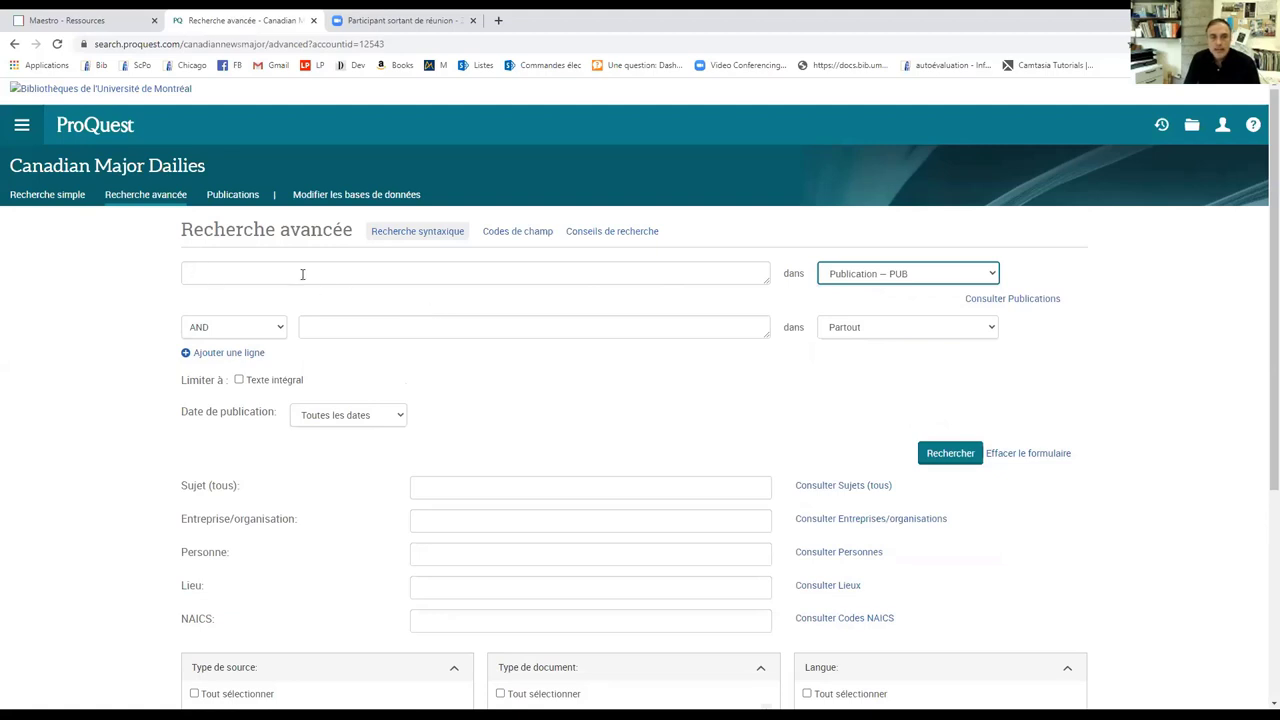
{"action": "left_click", "coordinate": [1025, 303]}
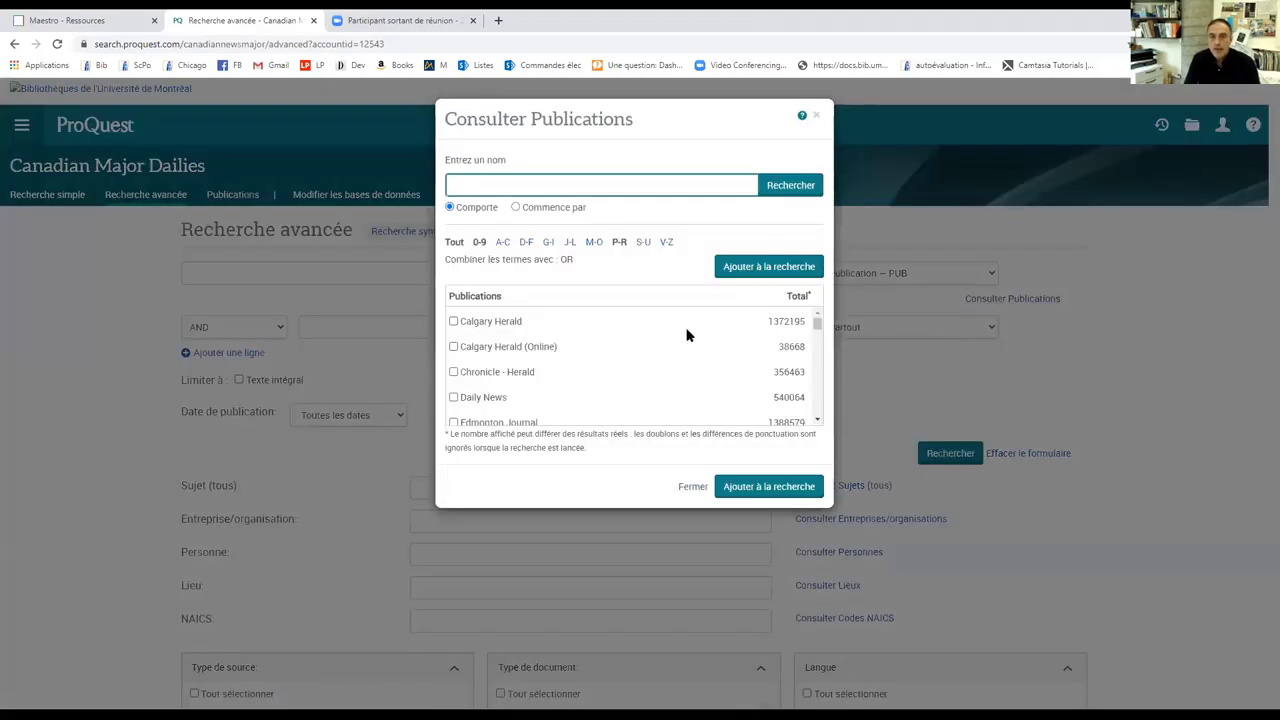
{"action": "left_click_drag", "start_coordinate": [817, 326], "coordinate": [817, 340]}
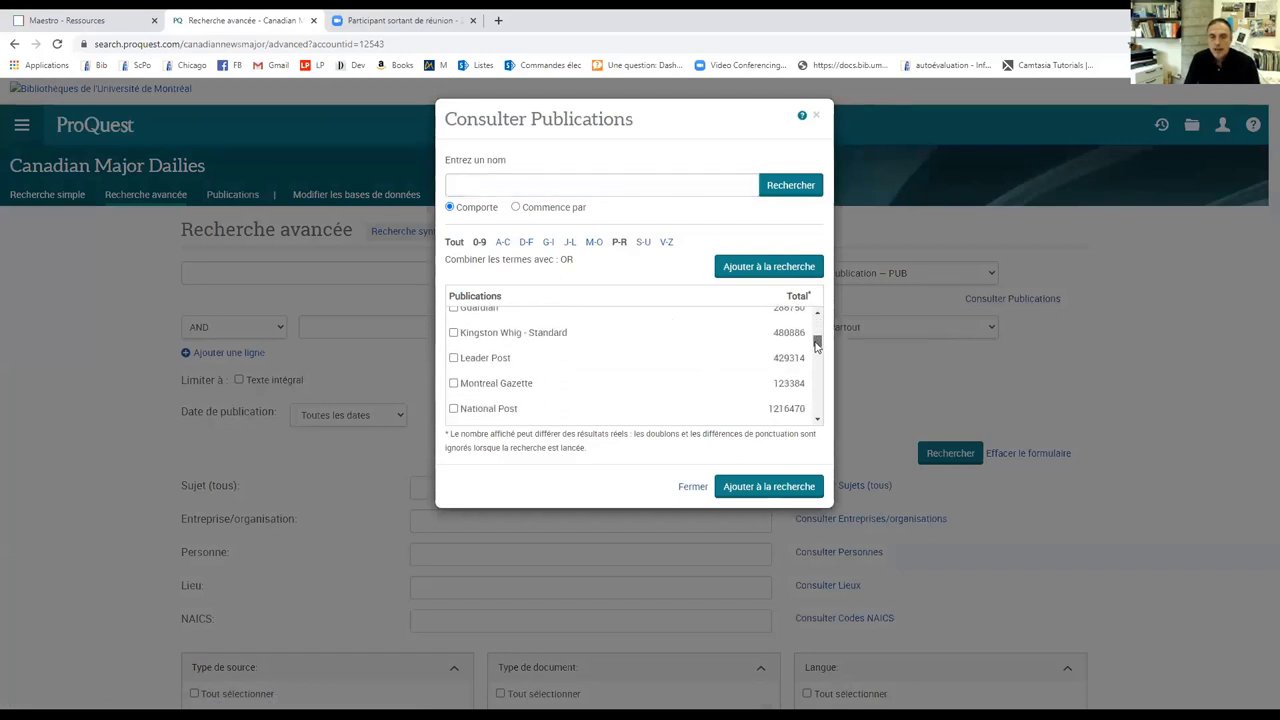
{"action": "left_click", "coordinate": [455, 385]}
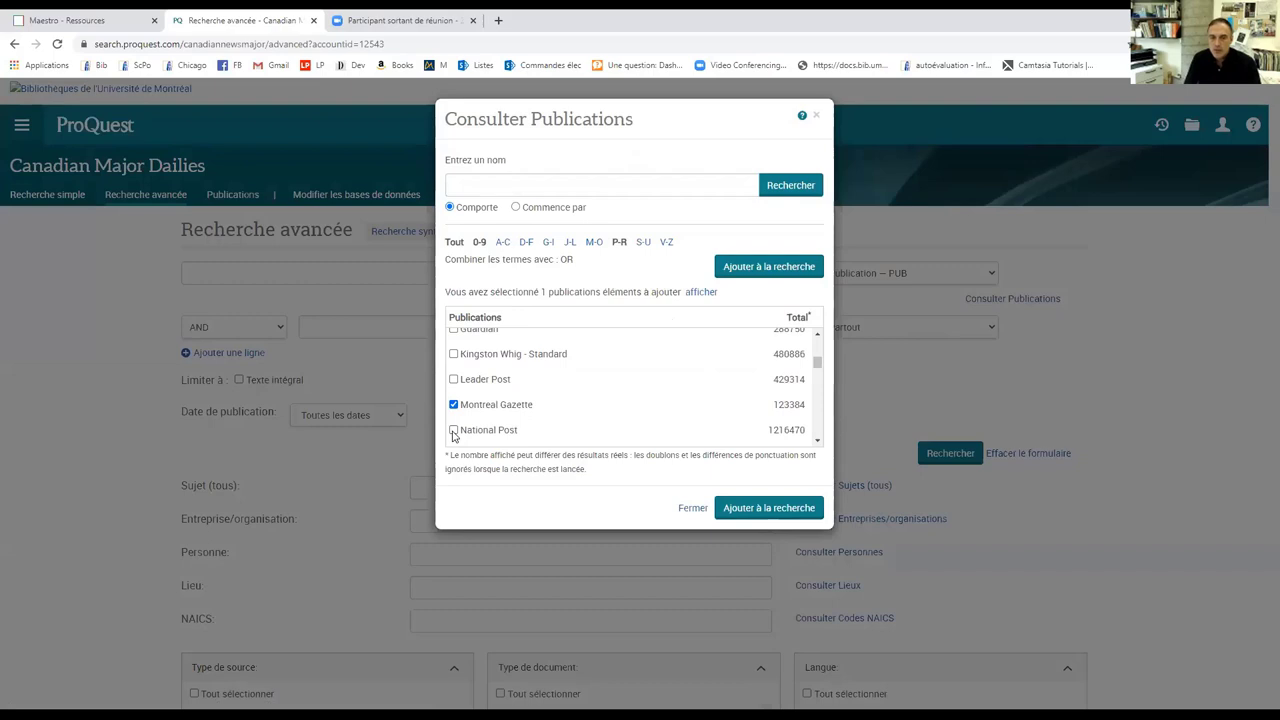
{"action": "left_click", "coordinate": [453, 430]}
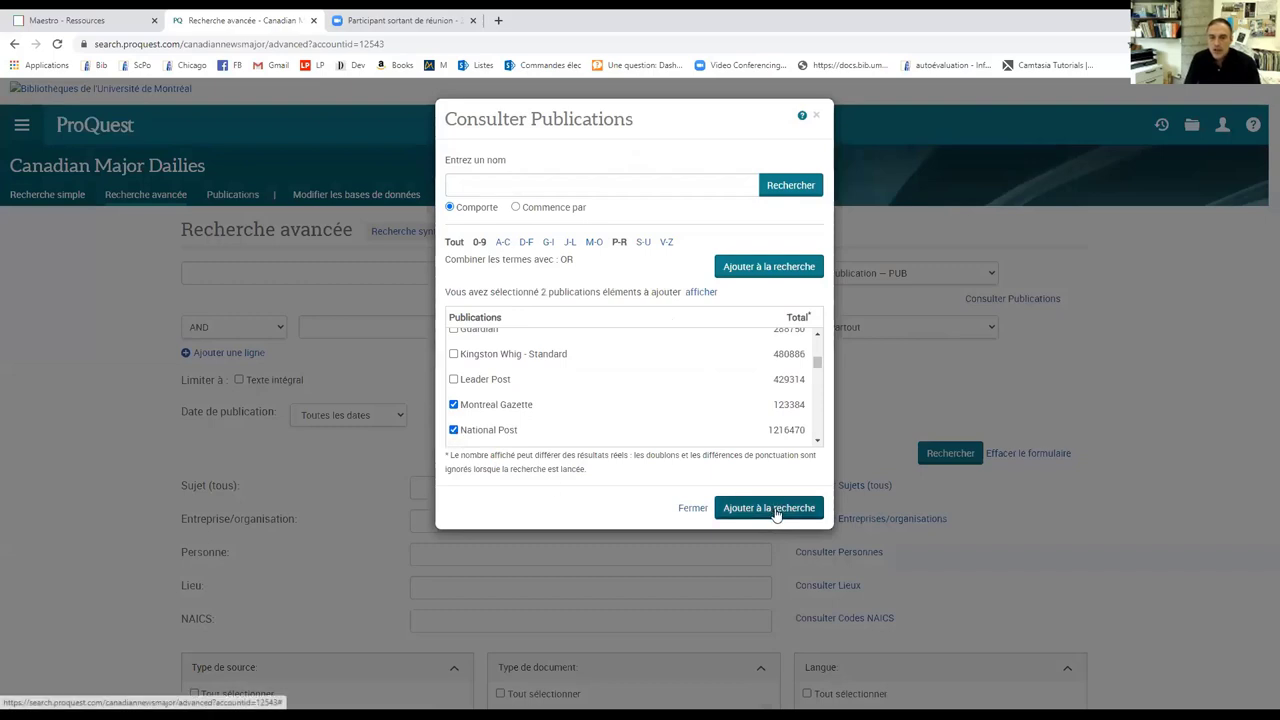
{"action": "left_click", "coordinate": [789, 508]}
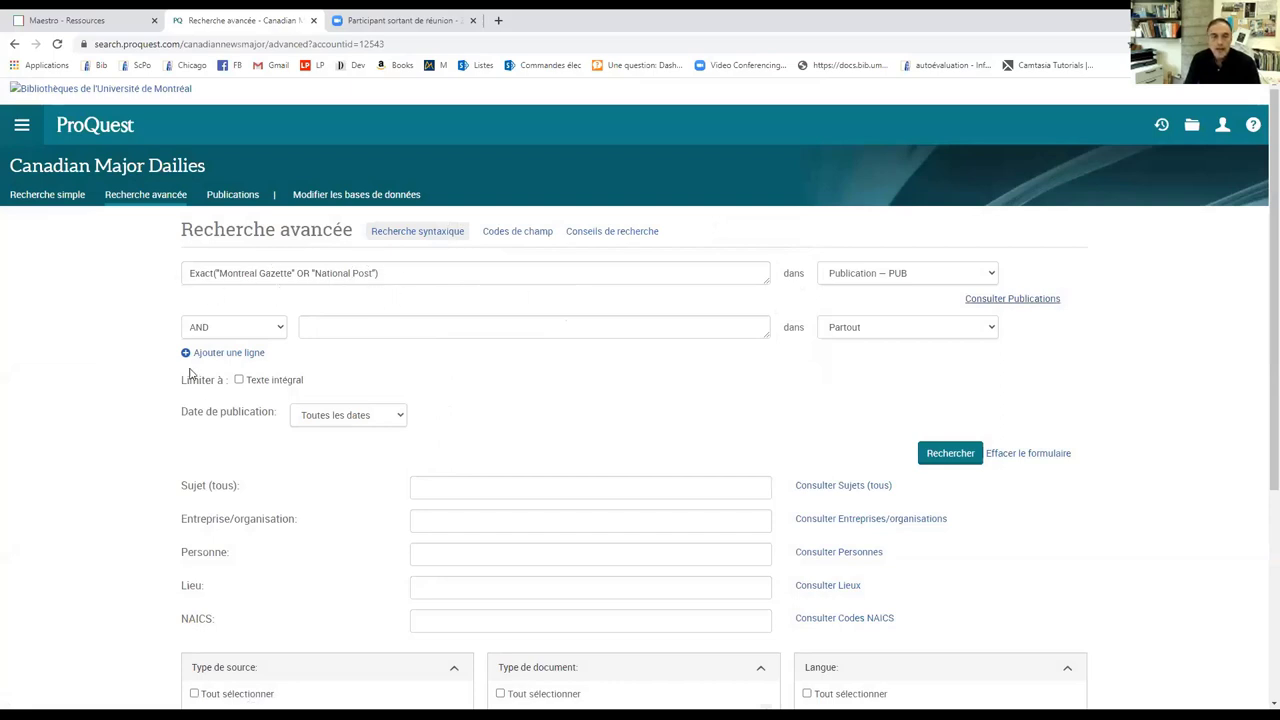
- Enter "legault" as the second search line, combined with AND, and limit it to the title field (Titre – TI)
{"action": "left_click", "coordinate": [334, 326]}
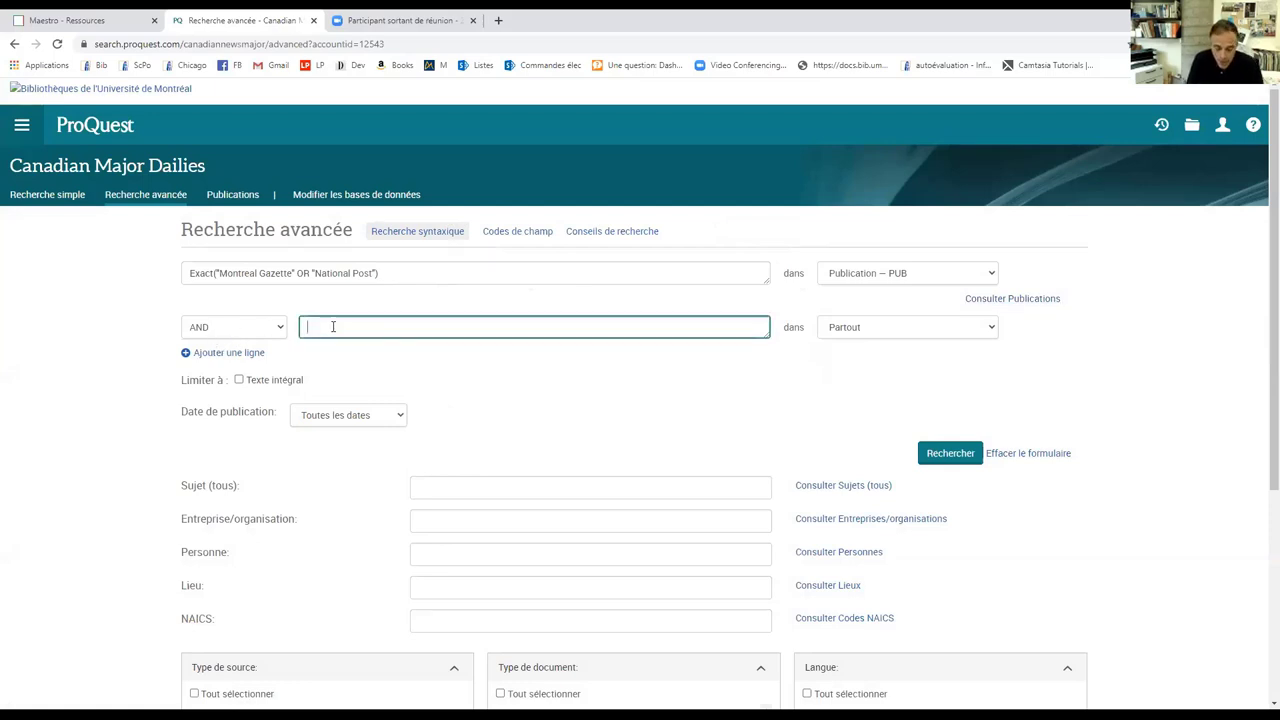
{"action": "type", "text": "legault"}
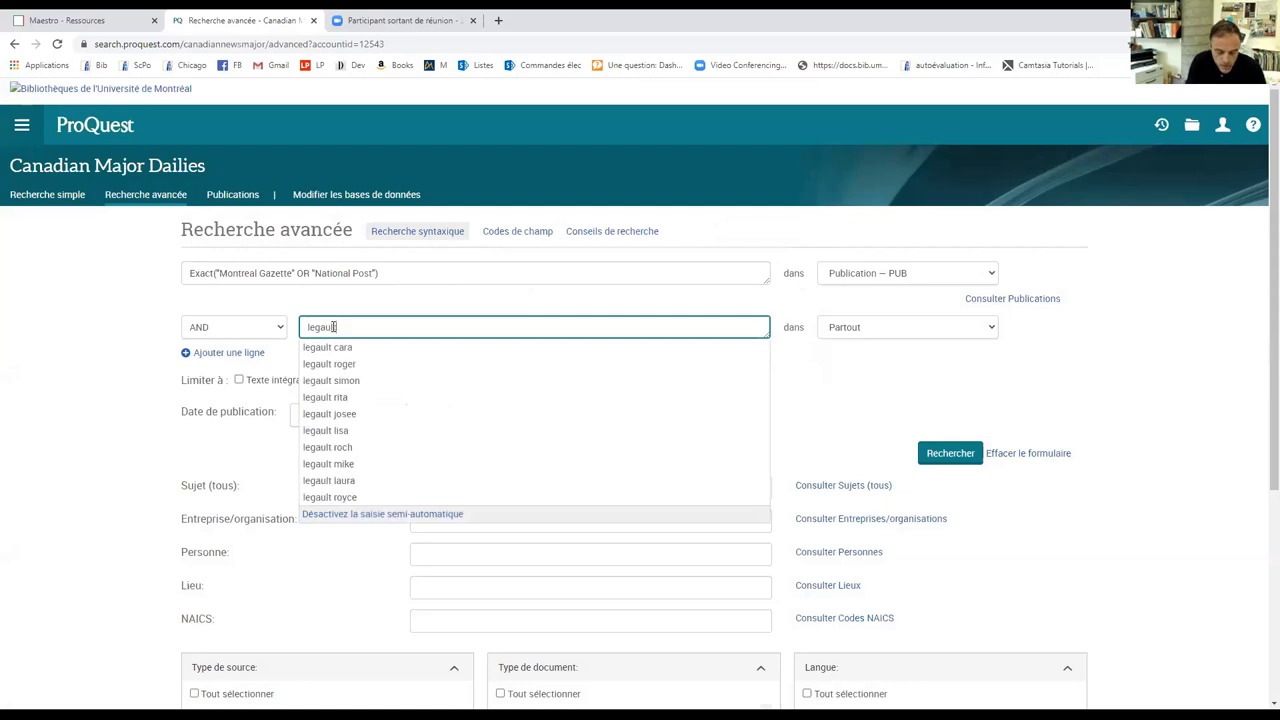
{"action": "left_click", "coordinate": [157, 376]}
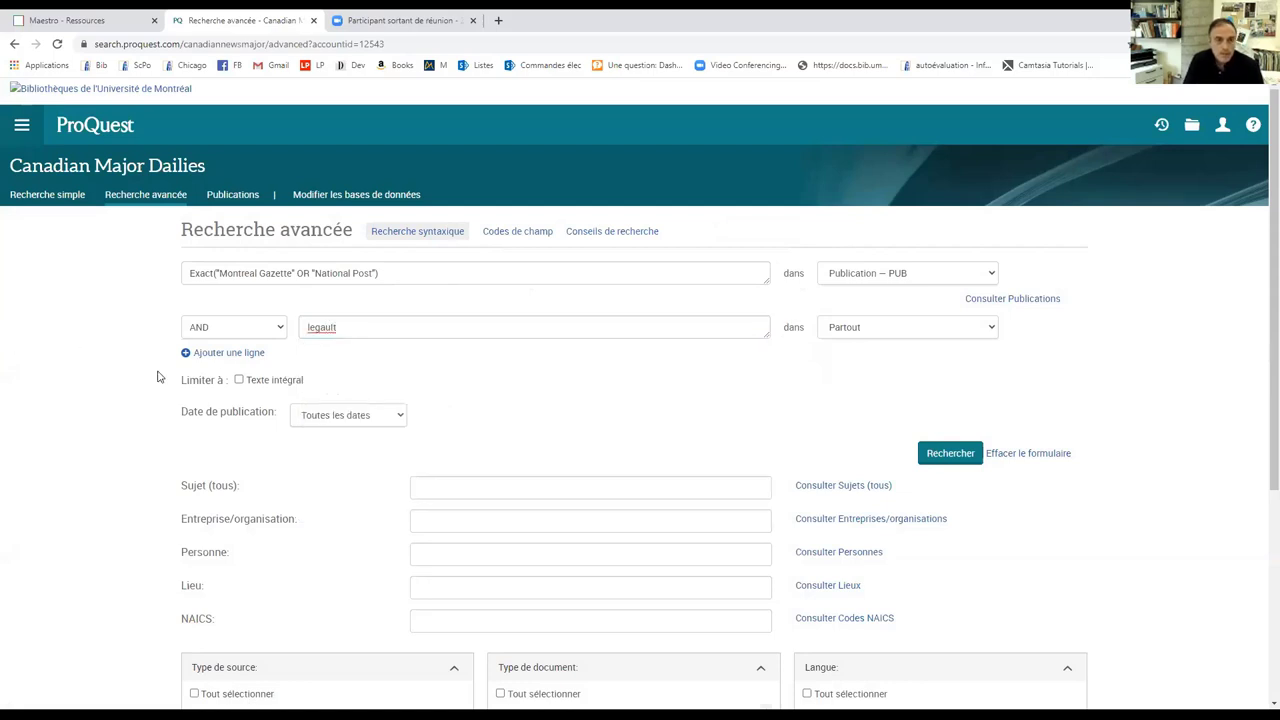
{"action": "left_click", "coordinate": [874, 335]}
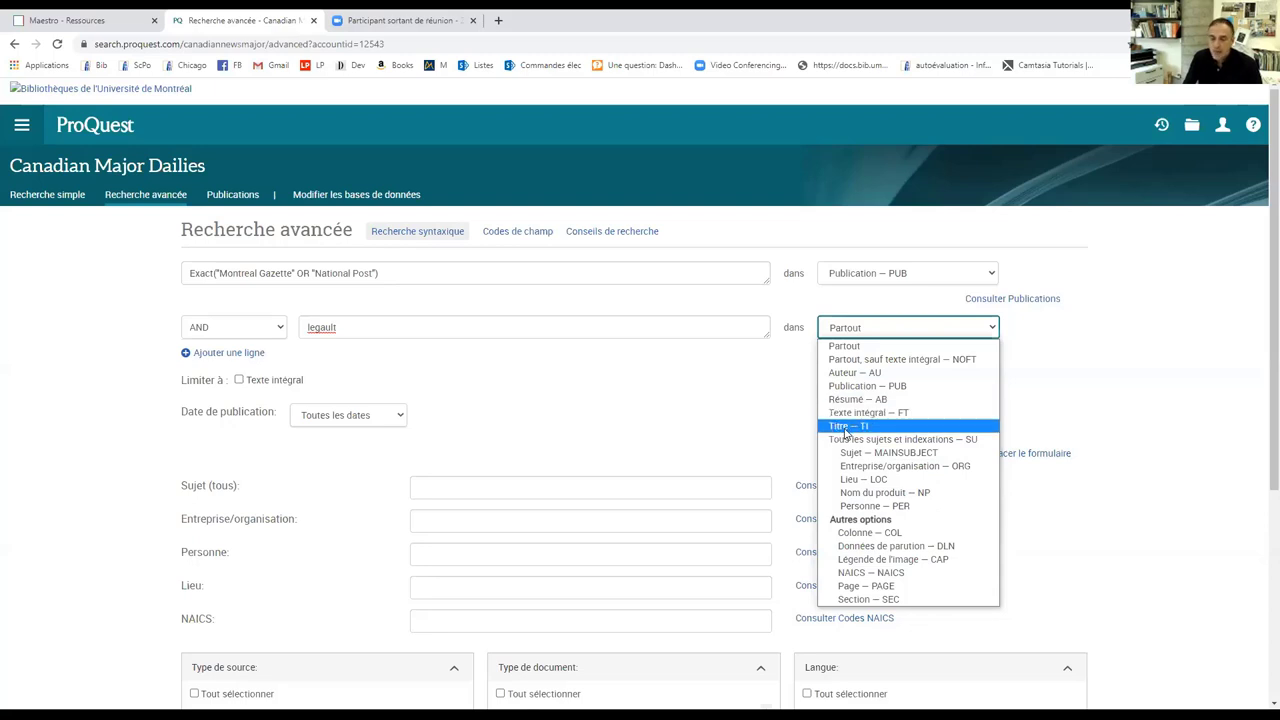
{"action": "left_click", "coordinate": [832, 428]}
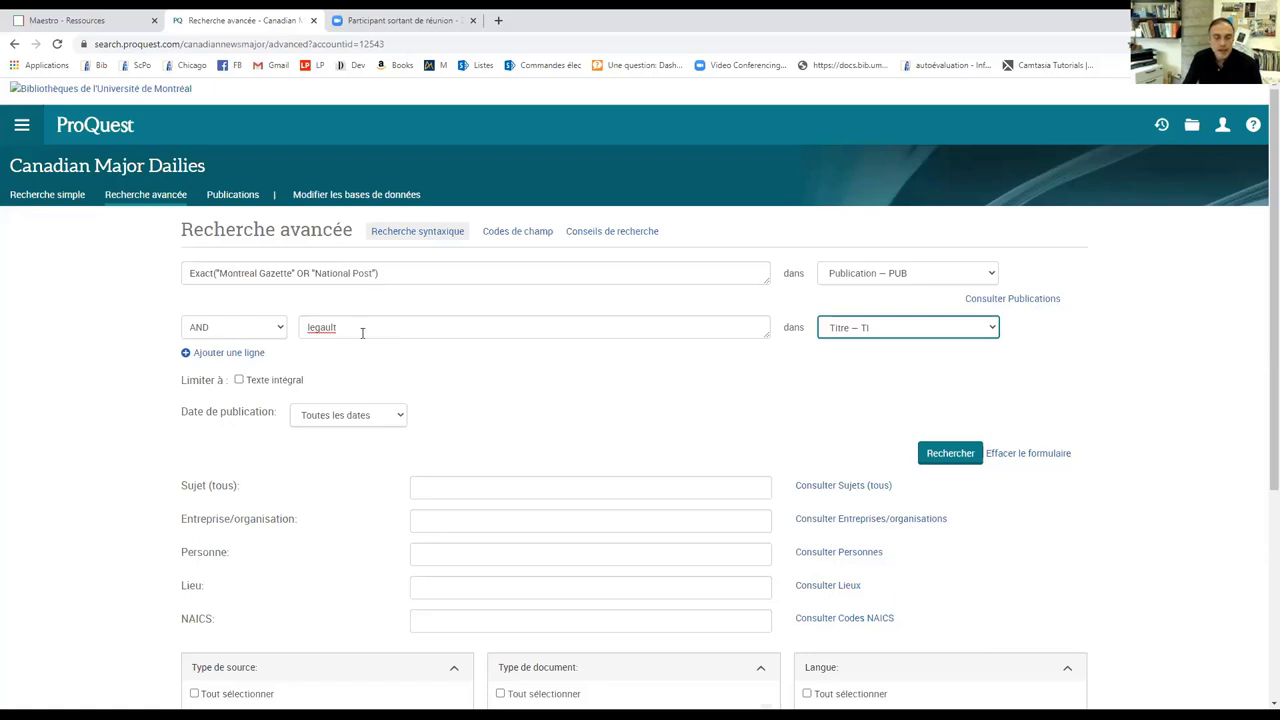
- Limit the publication date to the last three years (3 dernières années) and run the advanced search
{"action": "left_click", "coordinate": [400, 419]}
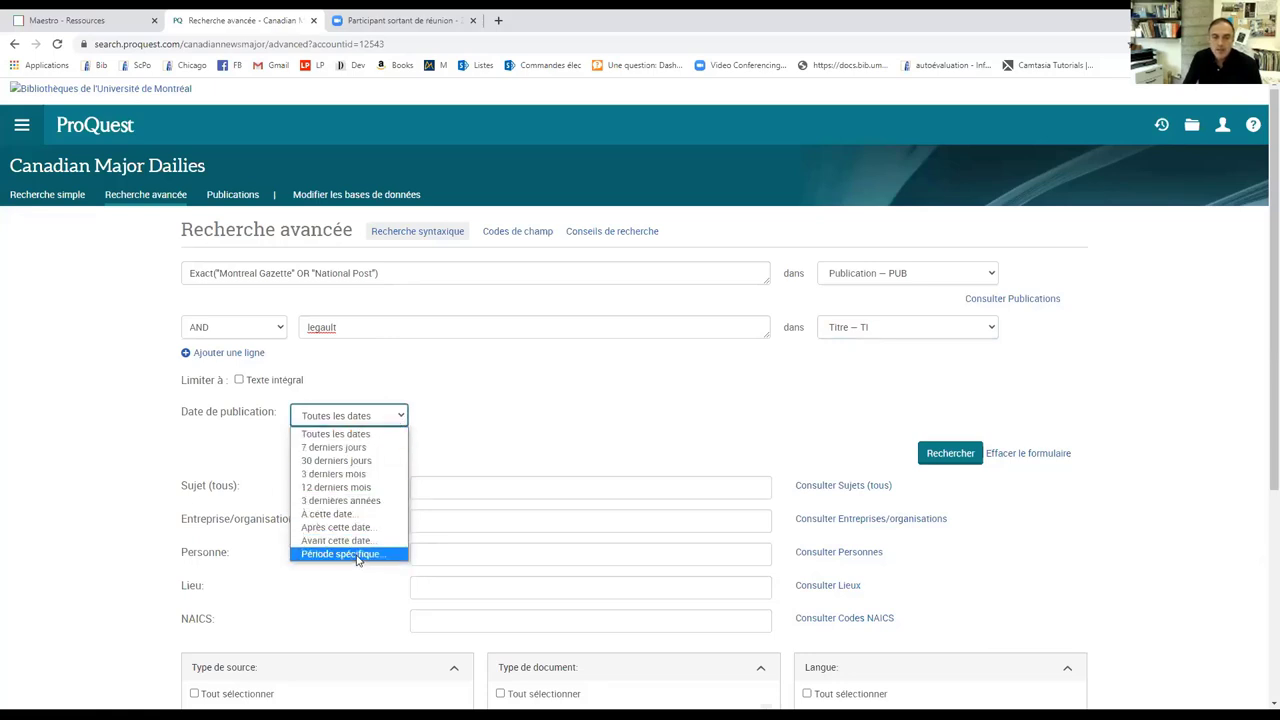
{"action": "left_click", "coordinate": [349, 501]}
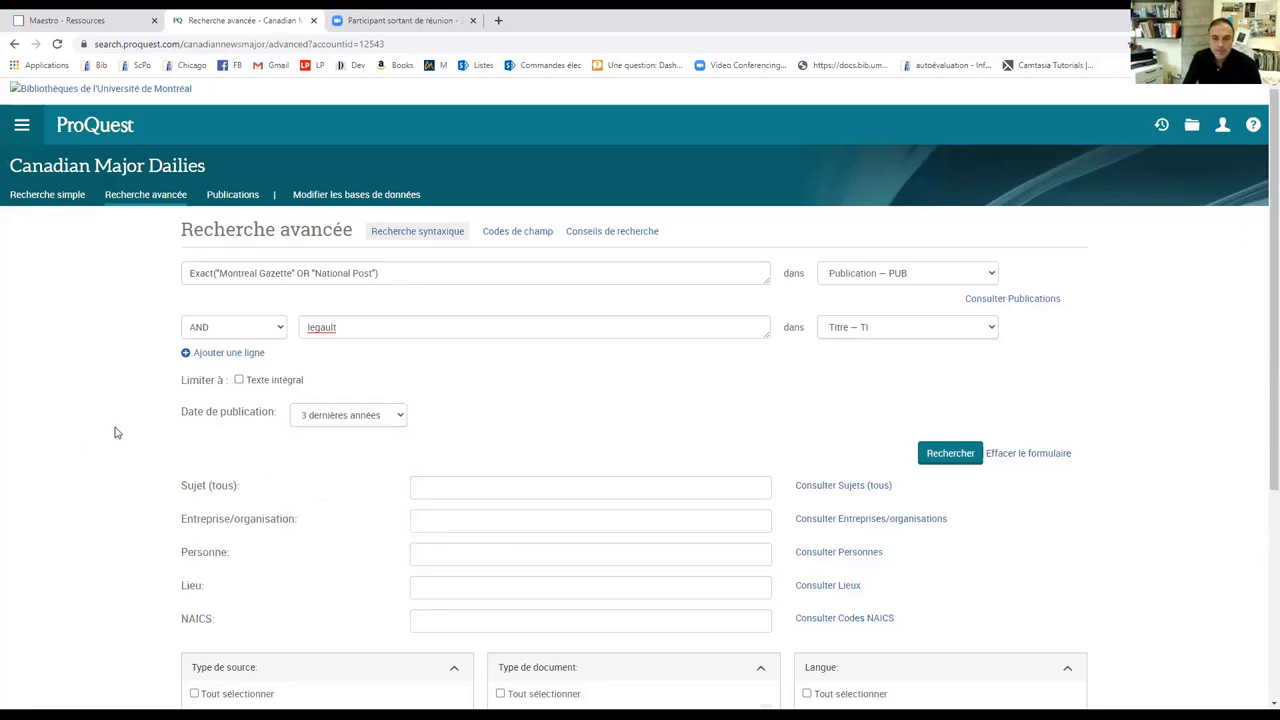
{"action": "scroll", "coordinate": [115, 432], "scroll_direction": "down", "scroll_amount": 1}
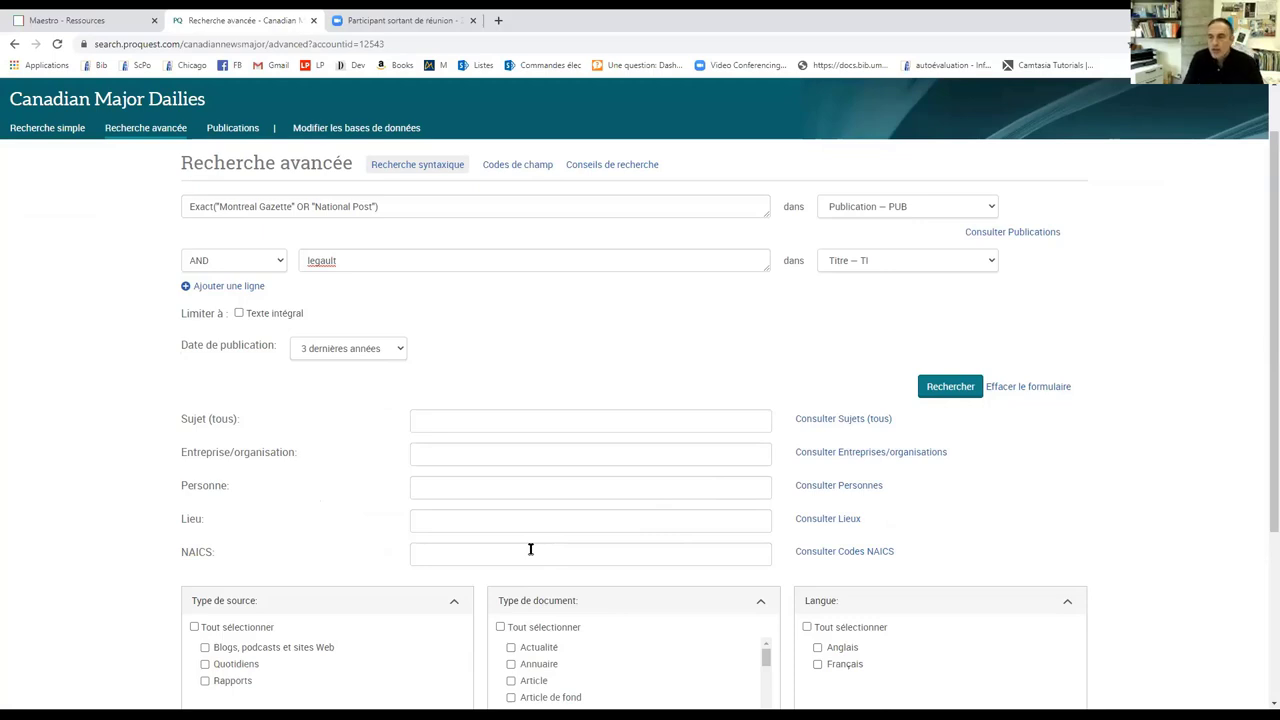
{"action": "scroll", "coordinate": [640, 328], "scroll_direction": "up", "scroll_amount": 1}
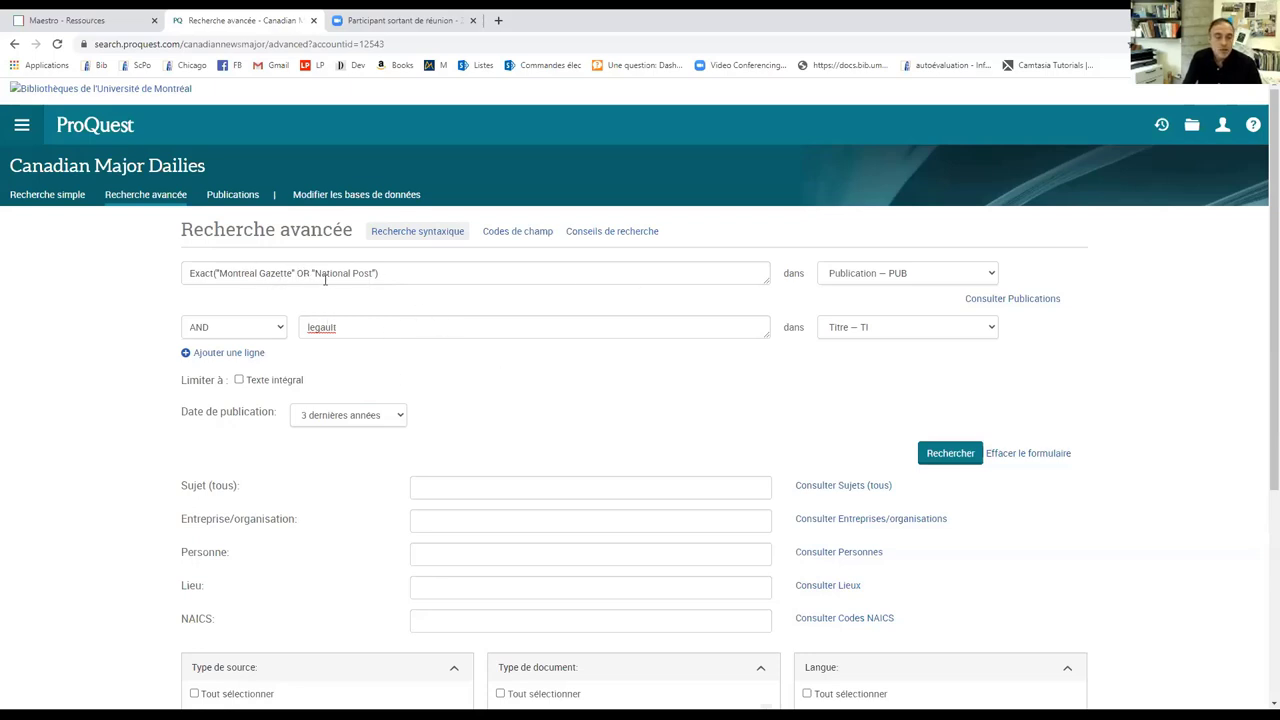
{"action": "left_click", "coordinate": [947, 457]}
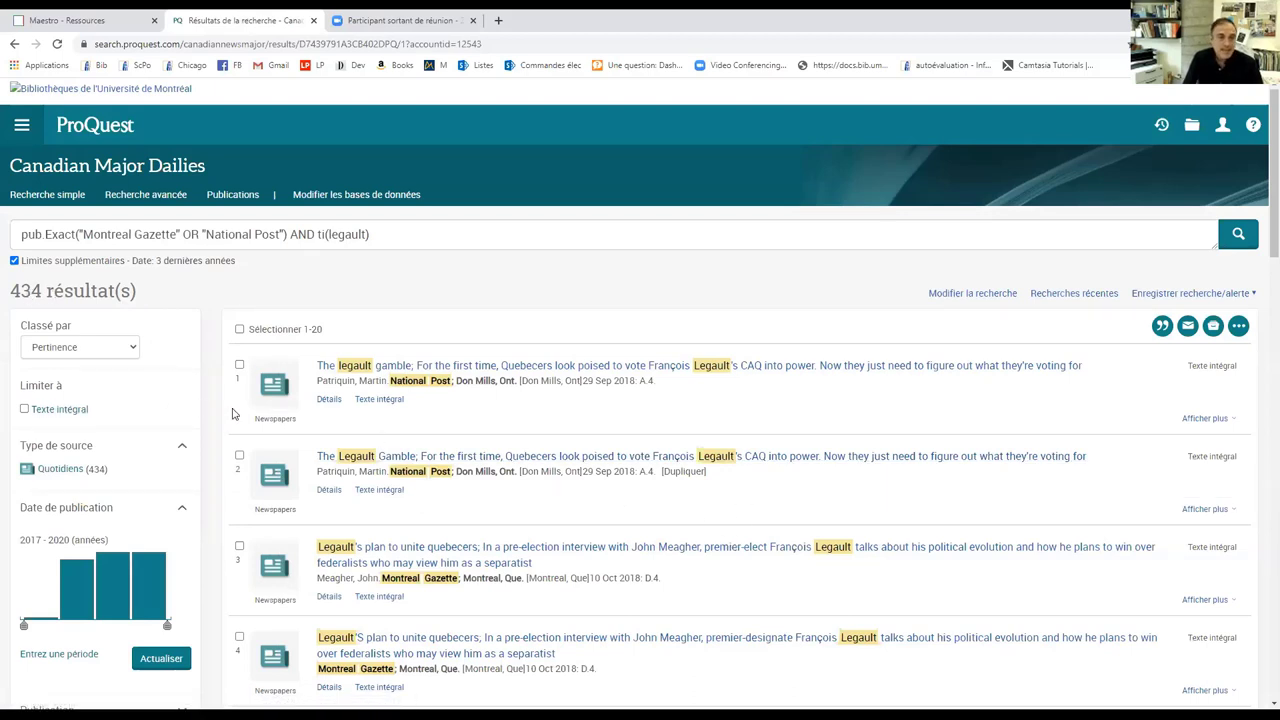
- Sort the search results by most recent first (Plus récents d'abord) and look over the result filters
{"action": "scroll", "coordinate": [236, 414], "scroll_direction": "down", "scroll_amount": 1}
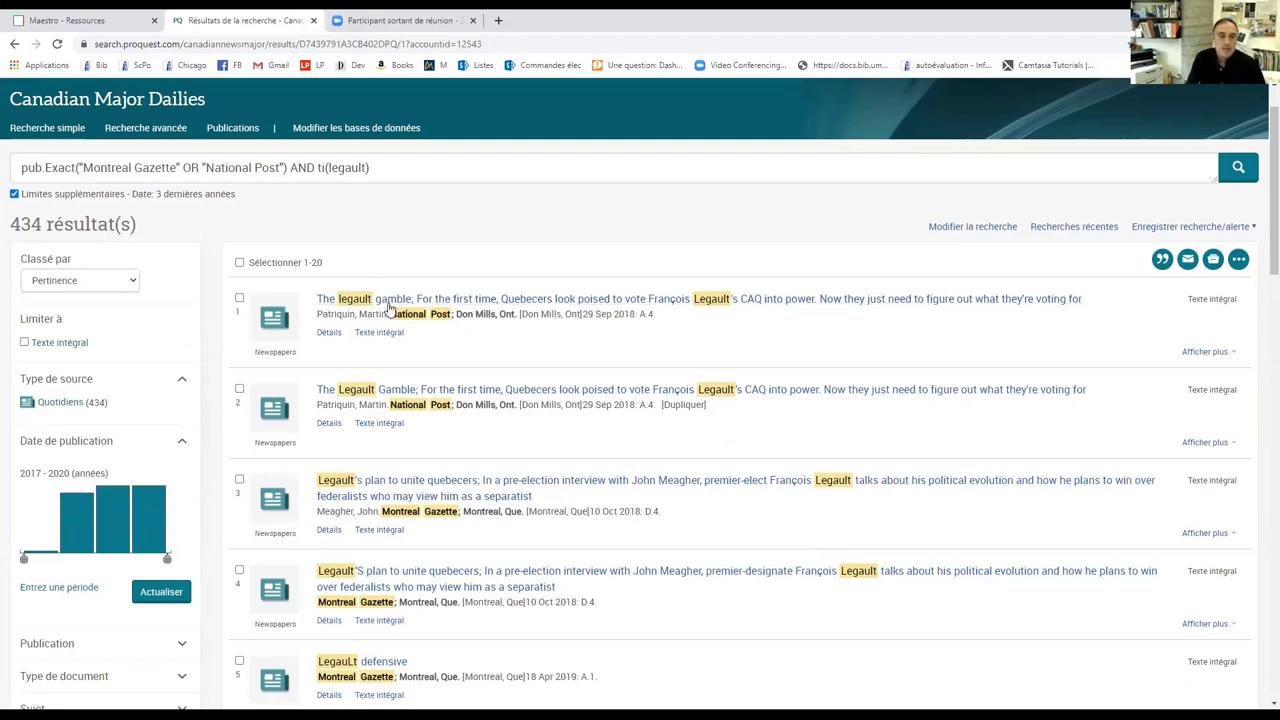
{"action": "left_click", "coordinate": [132, 283]}
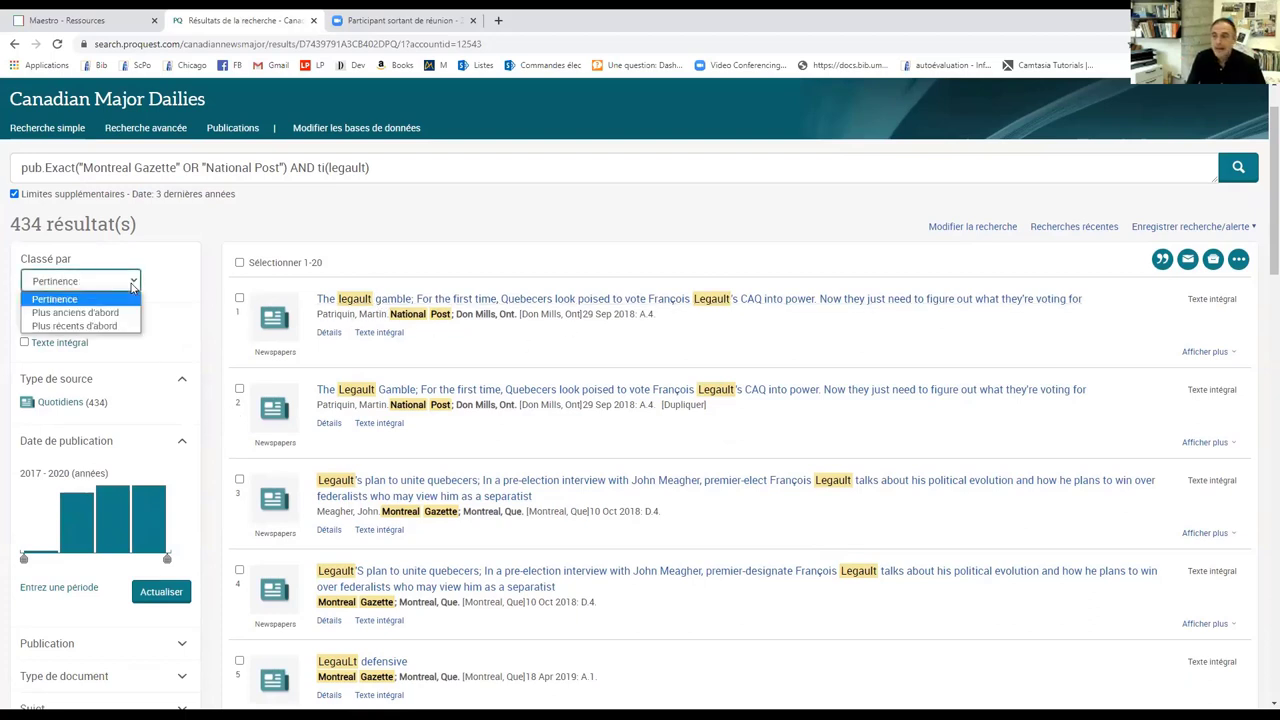
{"action": "left_click", "coordinate": [90, 326]}
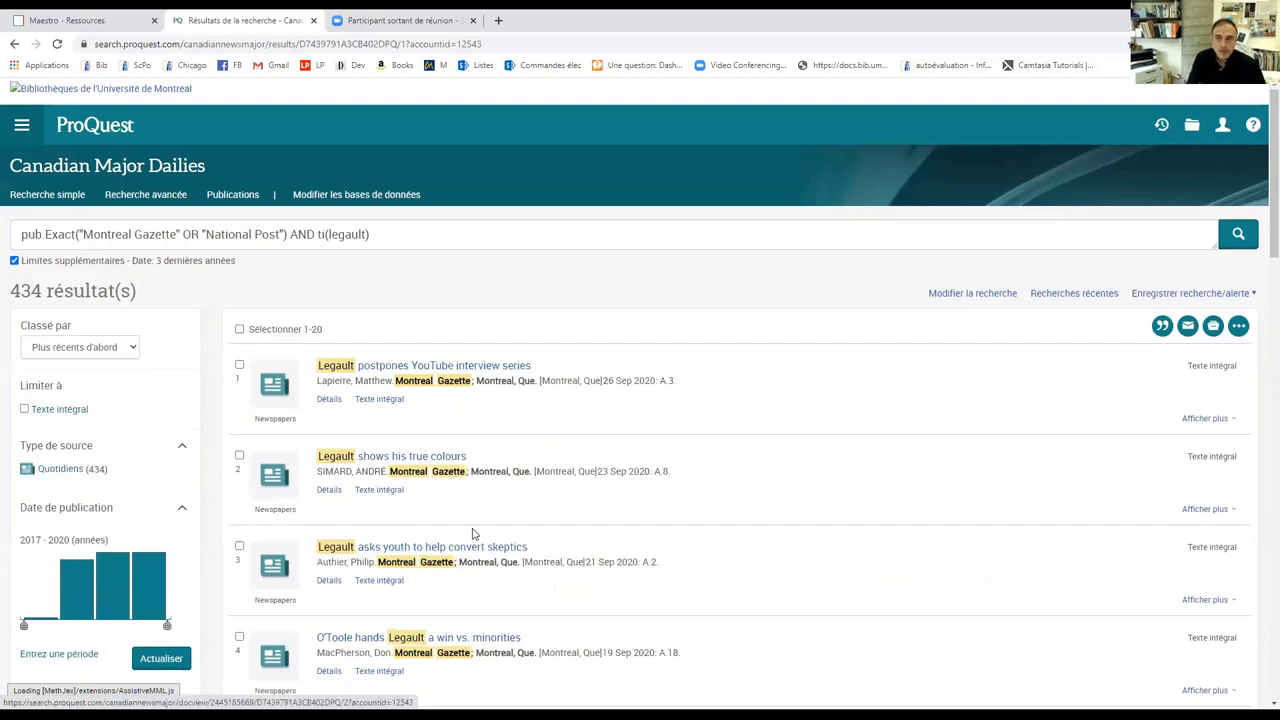
{"action": "scroll", "coordinate": [637, 541], "scroll_direction": "down", "scroll_amount": 1}
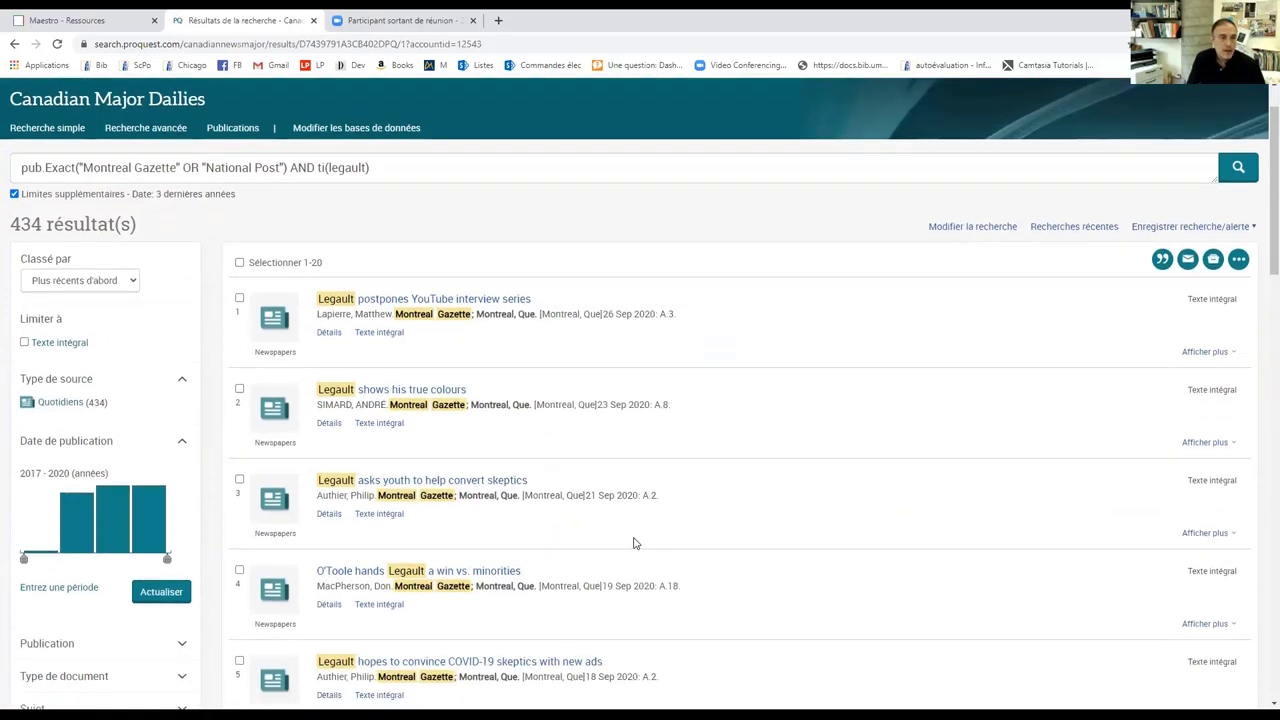
{"action": "scroll", "coordinate": [660, 520], "scroll_direction": "down", "scroll_amount": 2}
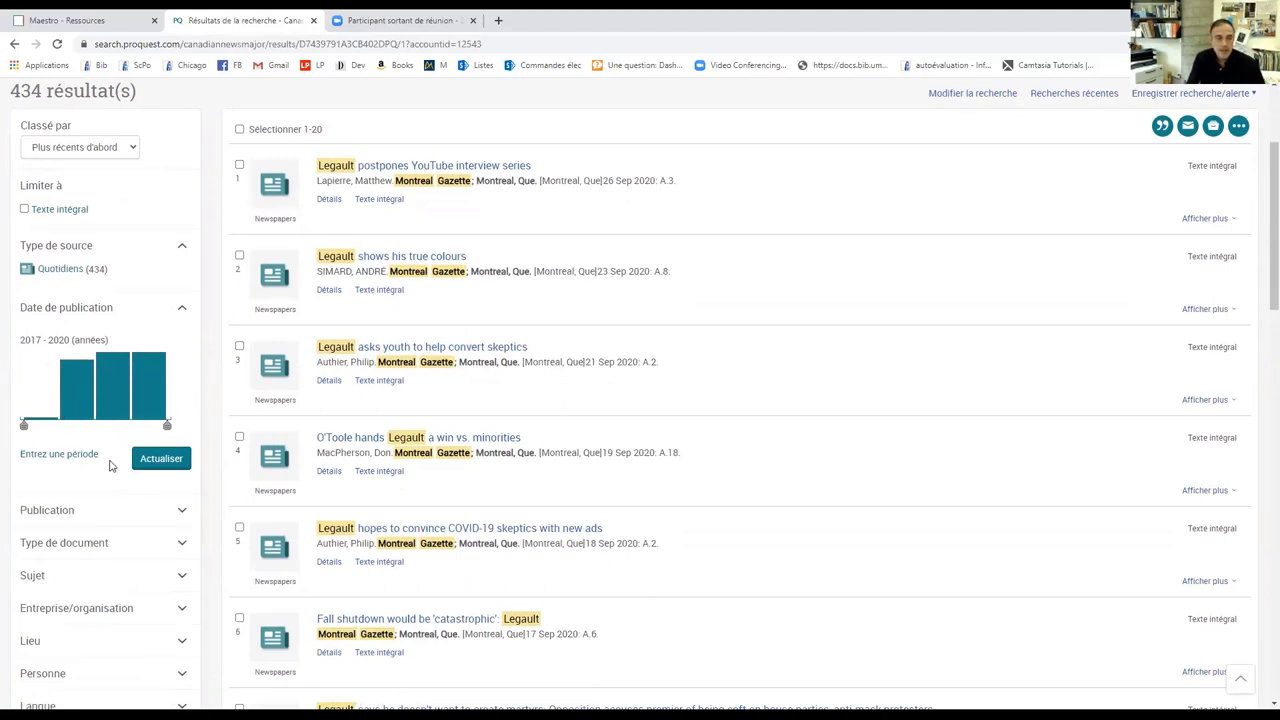
{"action": "scroll", "coordinate": [166, 487], "scroll_direction": "down", "scroll_amount": 1}
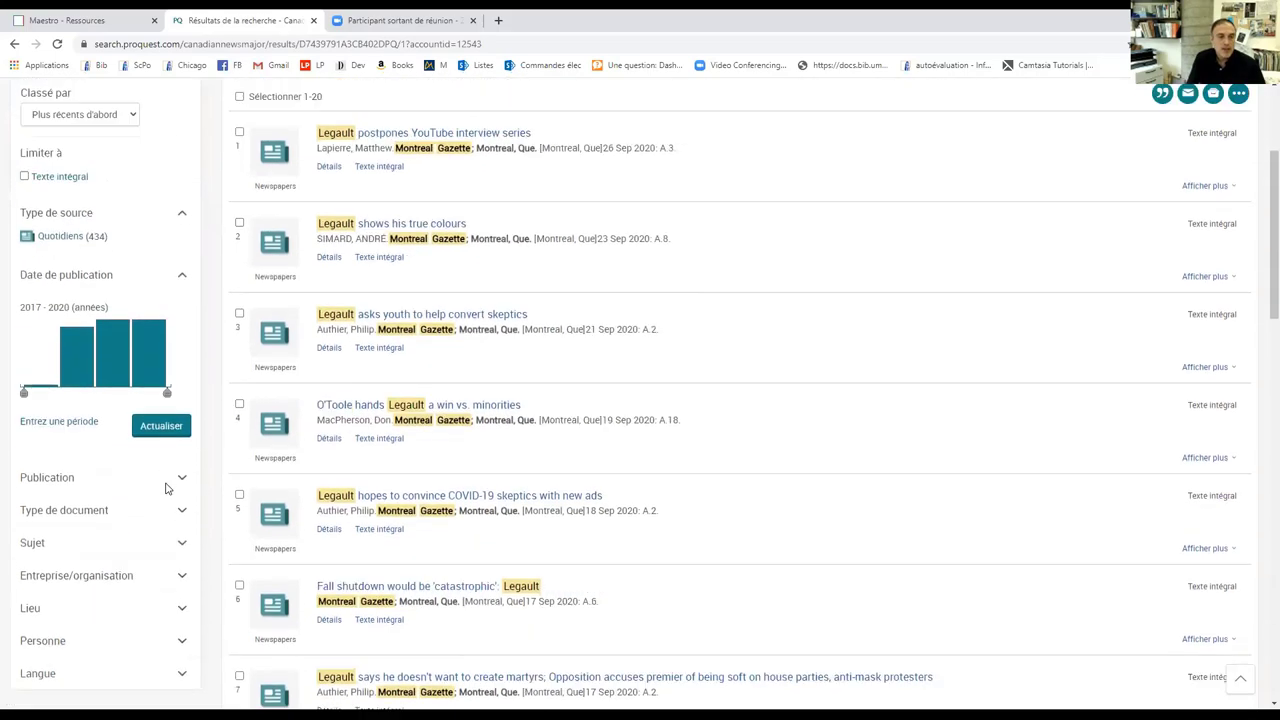
{"action": "scroll", "coordinate": [166, 487], "scroll_direction": "up", "scroll_amount": 3}
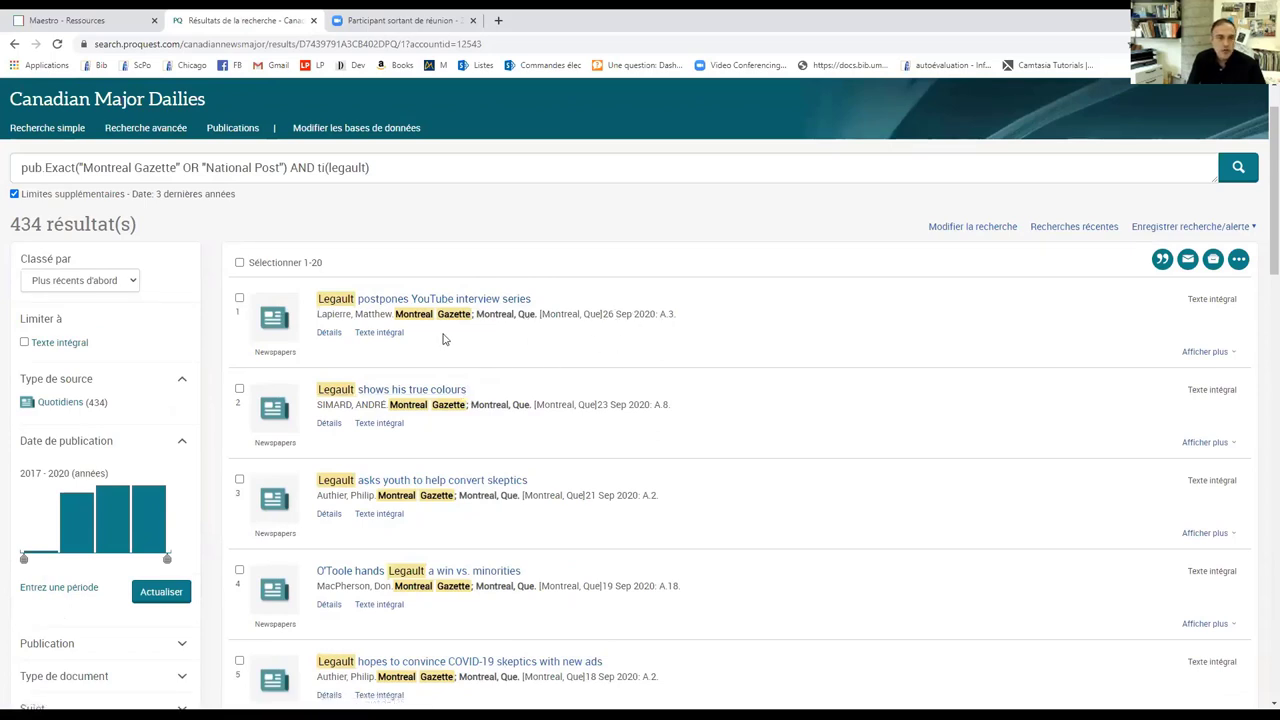
- Open the article "Legault postpones YouTube interview series" and look through its full text and its save, cite, e-mail and print options
{"action": "left_click", "coordinate": [448, 299]}
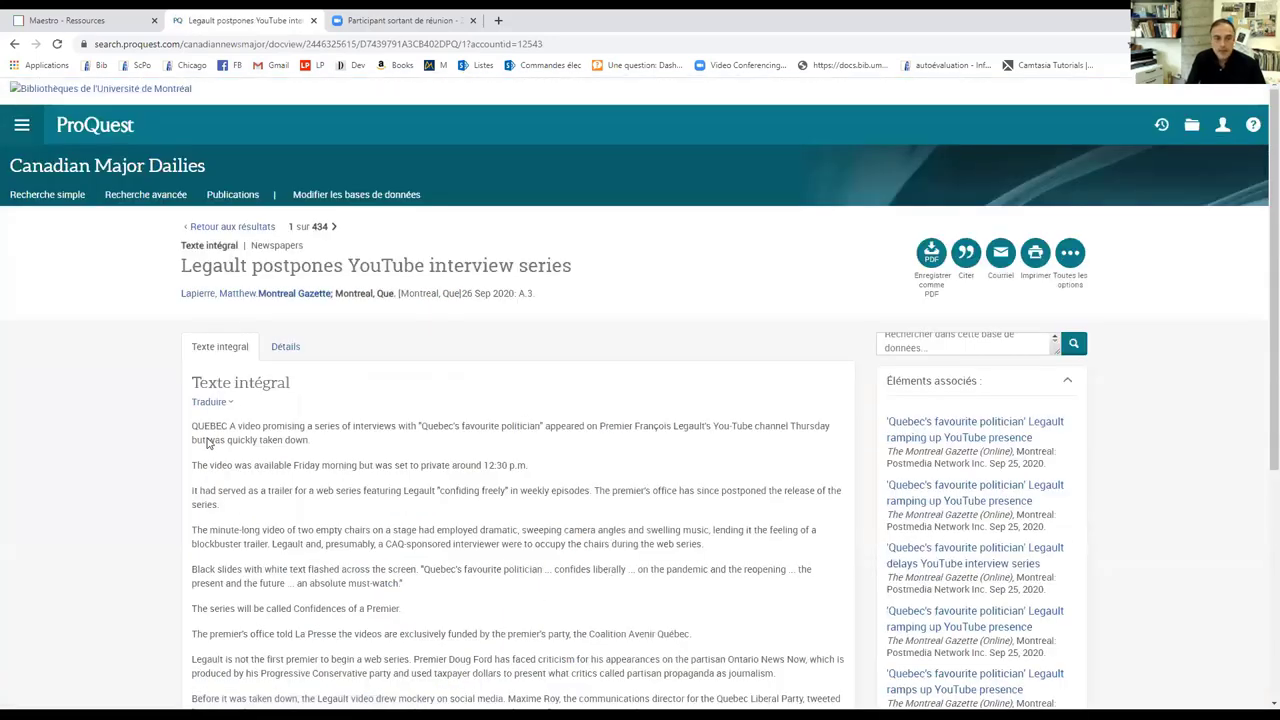
{"action": "scroll", "coordinate": [362, 509], "scroll_direction": "down", "scroll_amount": 2}
{"action": "scroll", "coordinate": [417, 523], "scroll_direction": "up", "scroll_amount": 1}
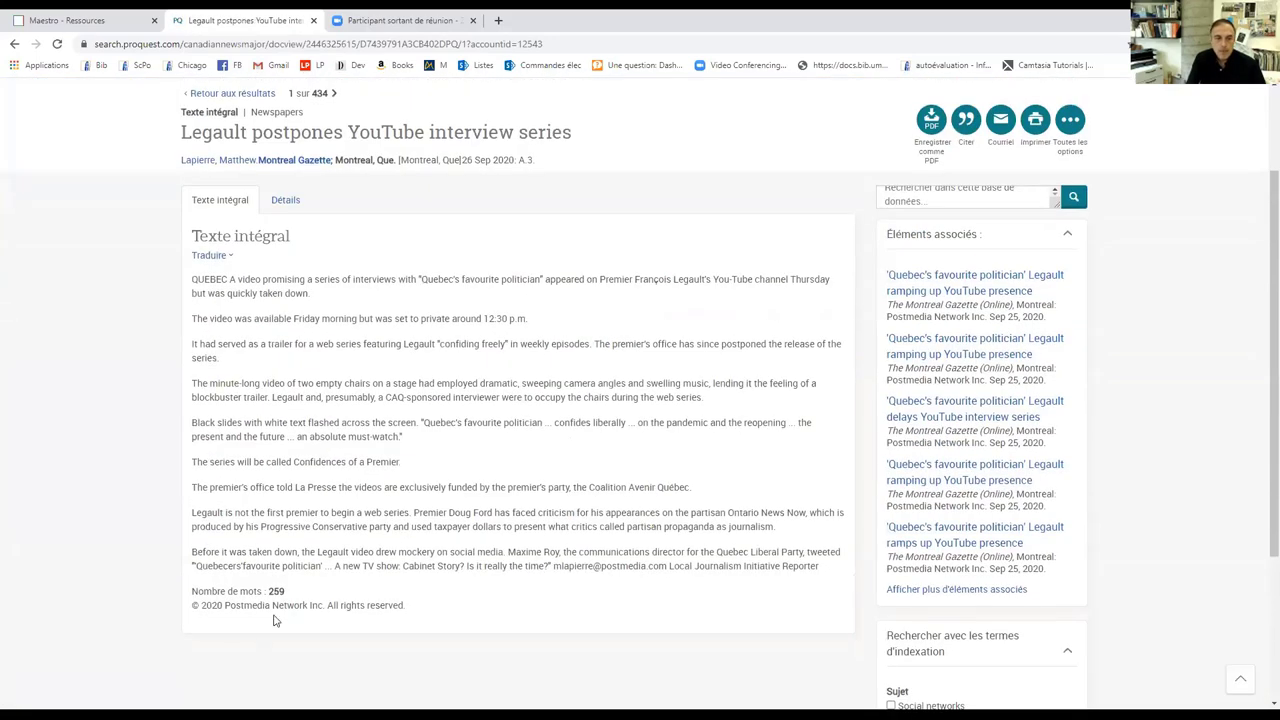
{"action": "scroll", "coordinate": [423, 585], "scroll_direction": "up", "scroll_amount": 1}
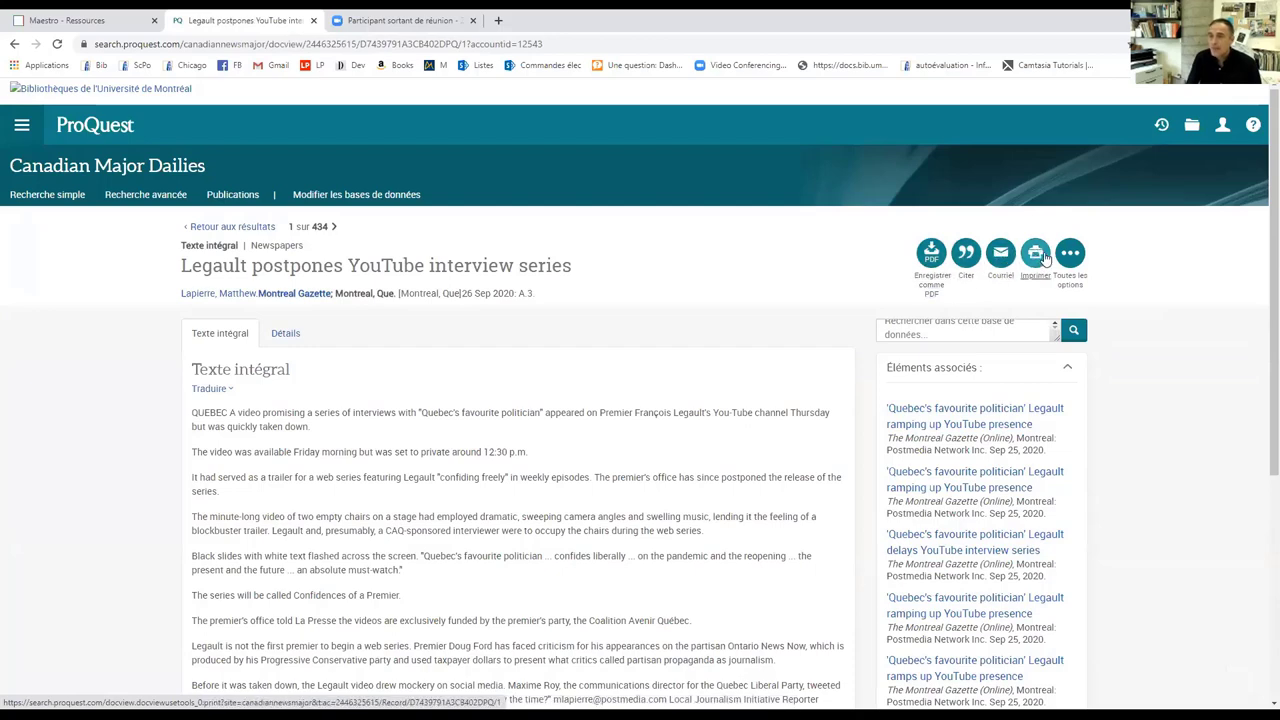
{"action": "scroll", "coordinate": [826, 410], "scroll_direction": "down", "scroll_amount": 2}
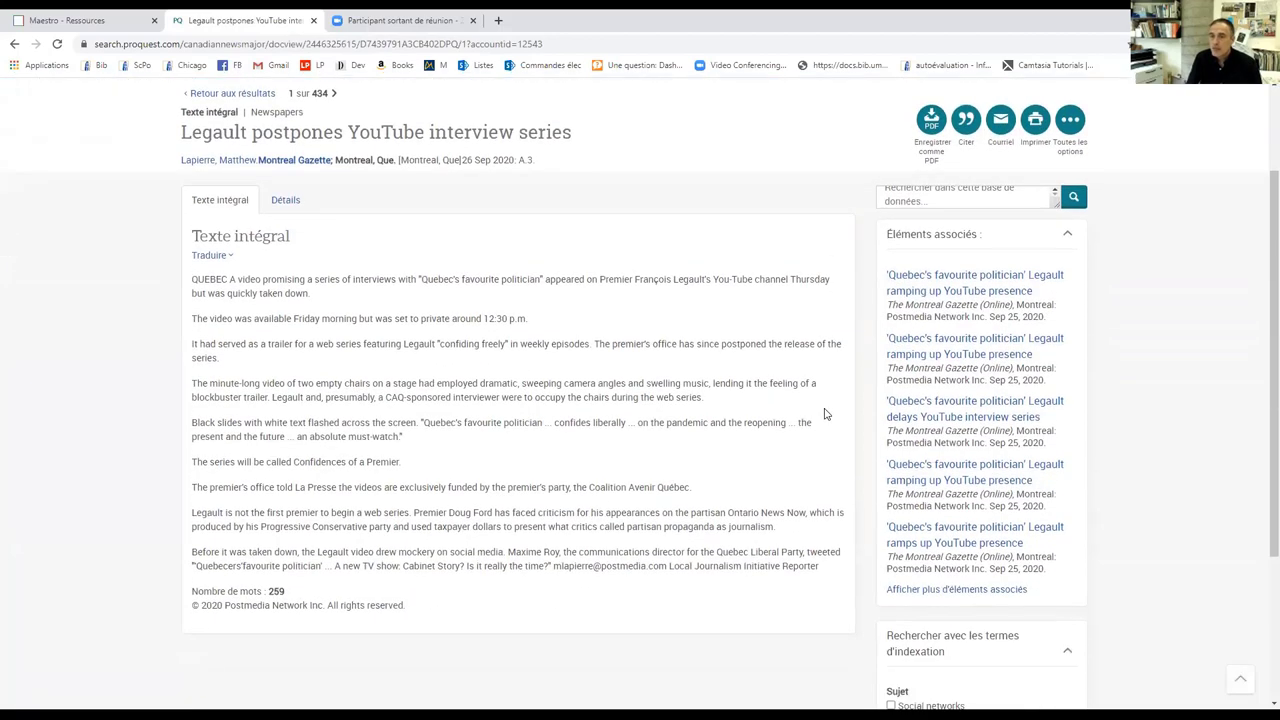
{"action": "scroll", "coordinate": [826, 414], "scroll_direction": "up", "scroll_amount": 1}
{"action": "scroll", "coordinate": [826, 414], "scroll_direction": "up", "scroll_amount": 1}
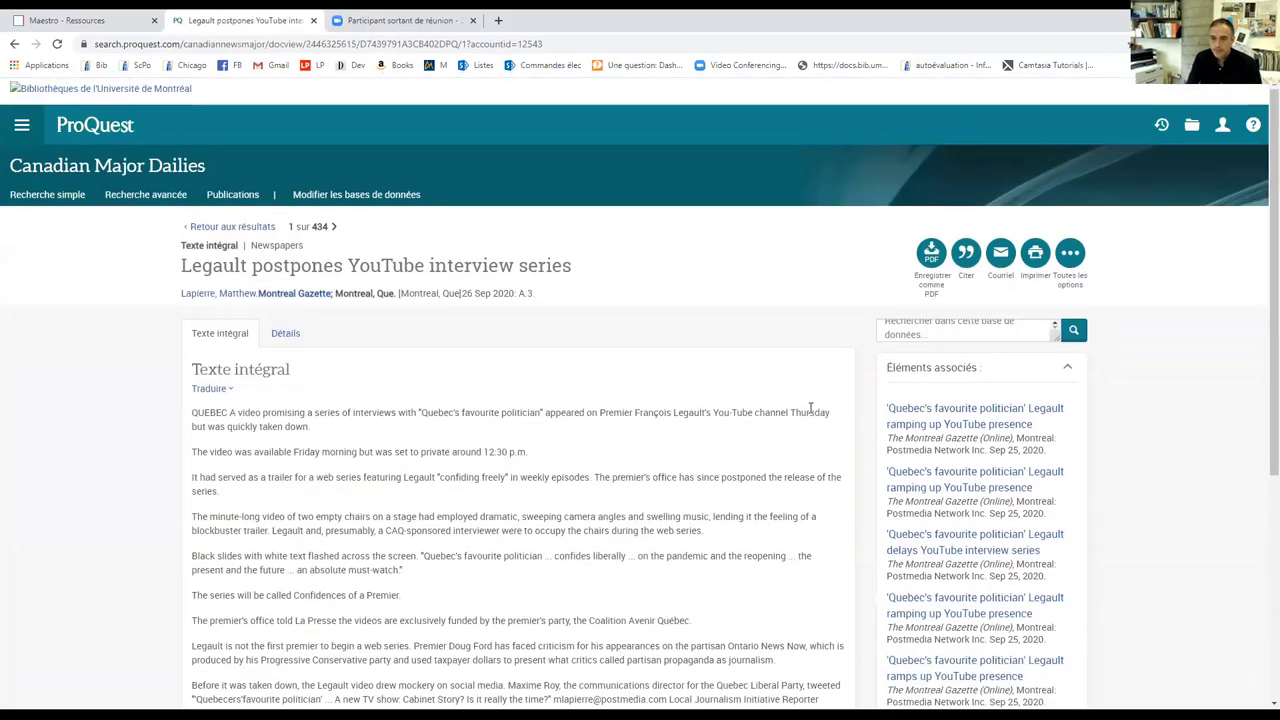
- Go on to the following article in the result set, and return to the results list
{"action": "left_click", "coordinate": [335, 228]}
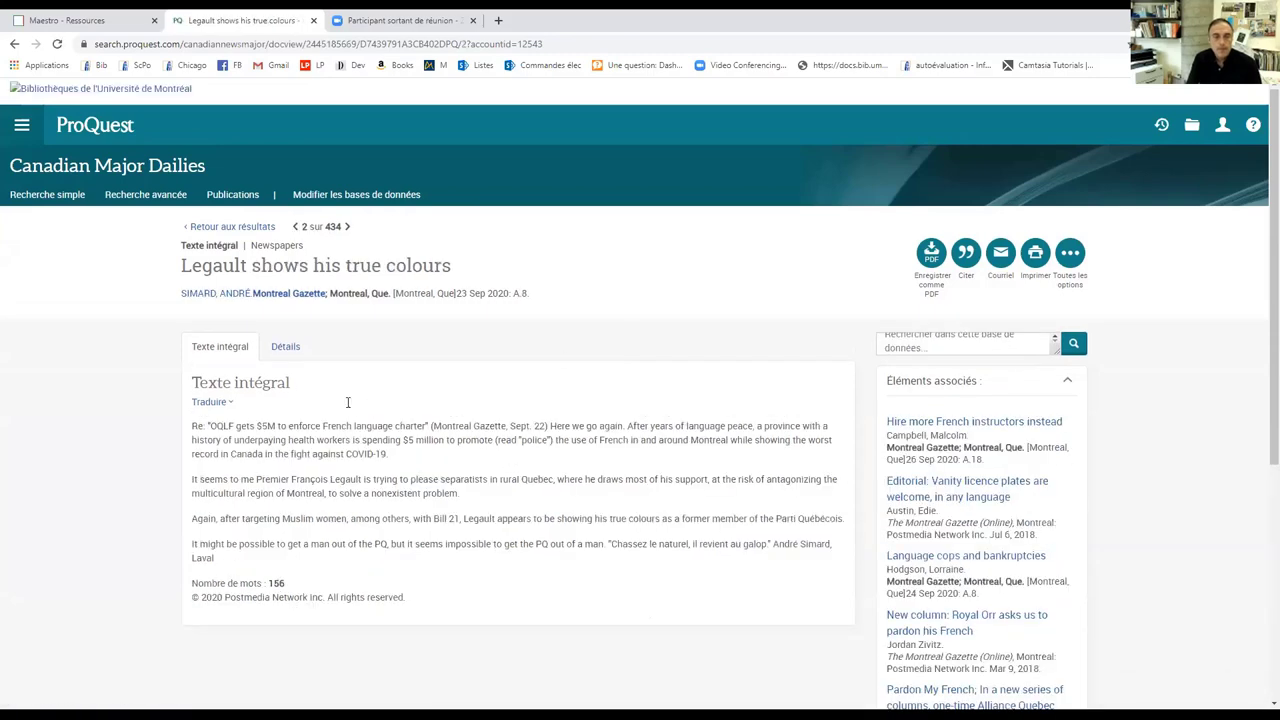
{"action": "left_click", "coordinate": [218, 230]}
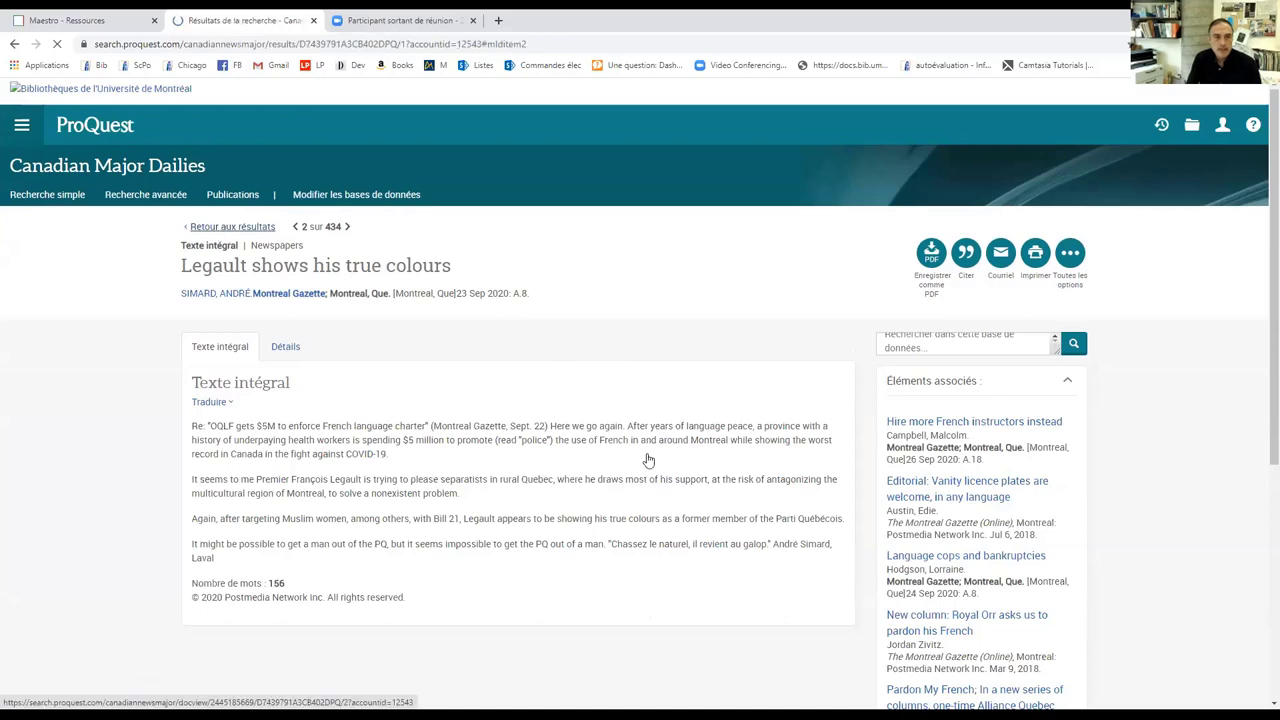
{"action": "scroll", "coordinate": [724, 494], "scroll_direction": "up", "scroll_amount": 3}
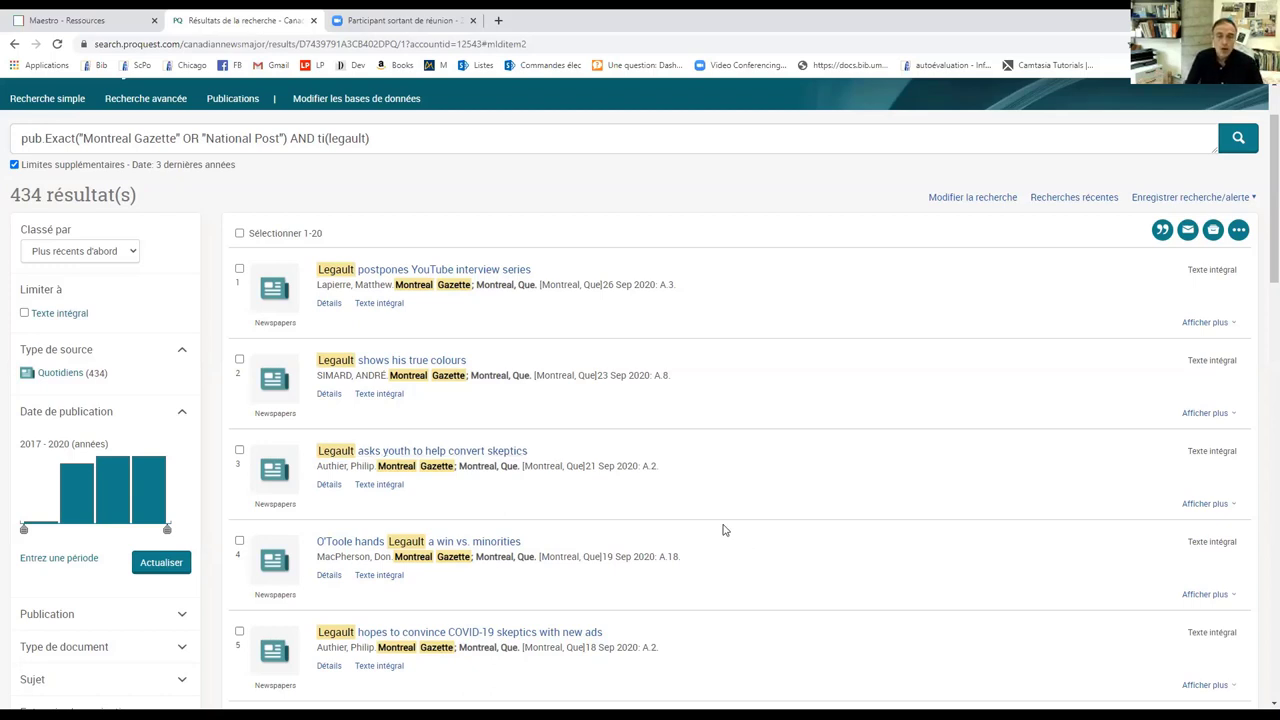
- Look through the list of Montreal Gazette and National Post articles found, down to about the thirteenth result
{"action": "scroll", "coordinate": [723, 528], "scroll_direction": "down", "scroll_amount": 2}
{"action": "scroll", "coordinate": [725, 530], "scroll_direction": "down", "scroll_amount": 1}
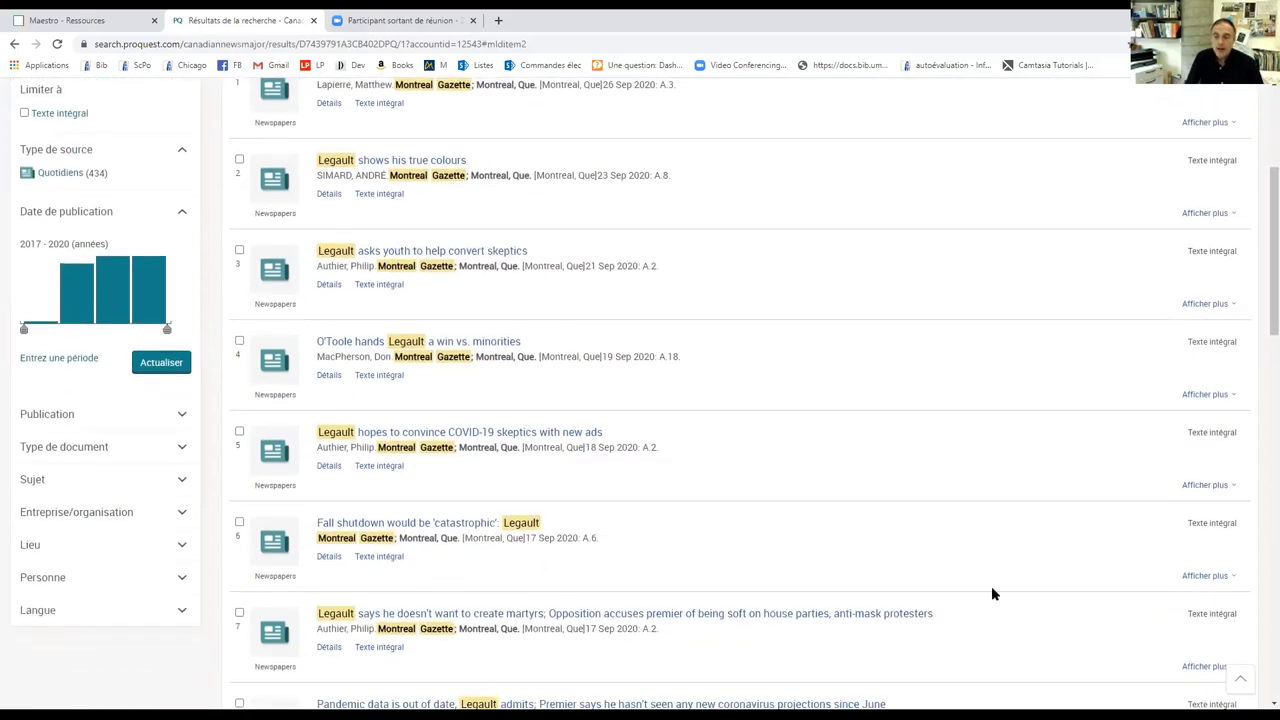
{"action": "scroll", "coordinate": [993, 594], "scroll_direction": "down", "scroll_amount": 1}
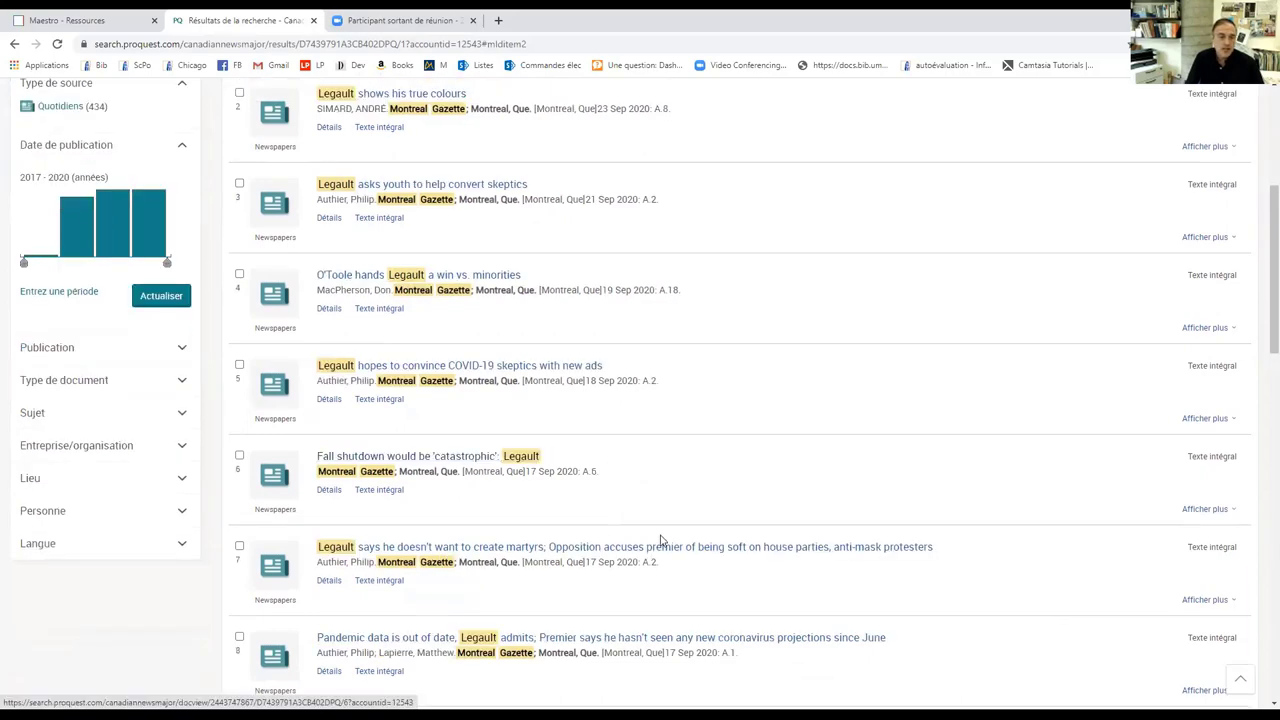
{"action": "scroll", "coordinate": [670, 550], "scroll_direction": "down", "scroll_amount": 3}
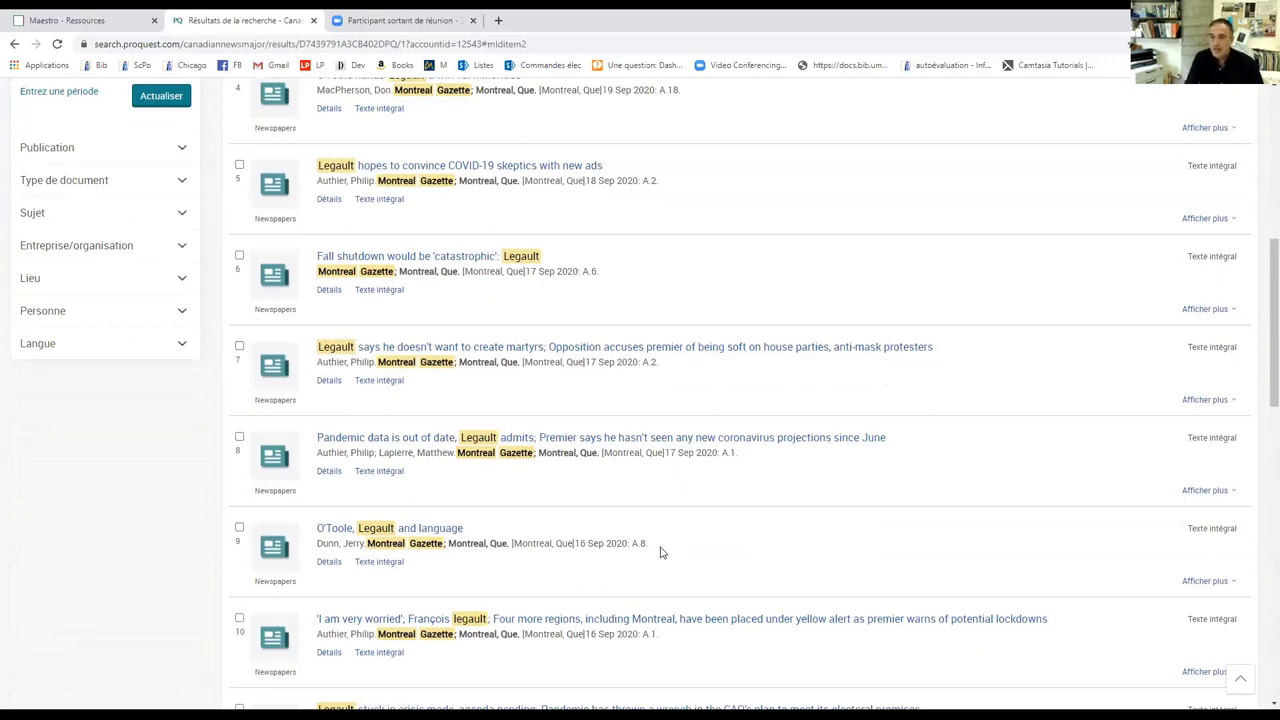
{"action": "scroll", "coordinate": [659, 552], "scroll_direction": "down", "scroll_amount": 2}
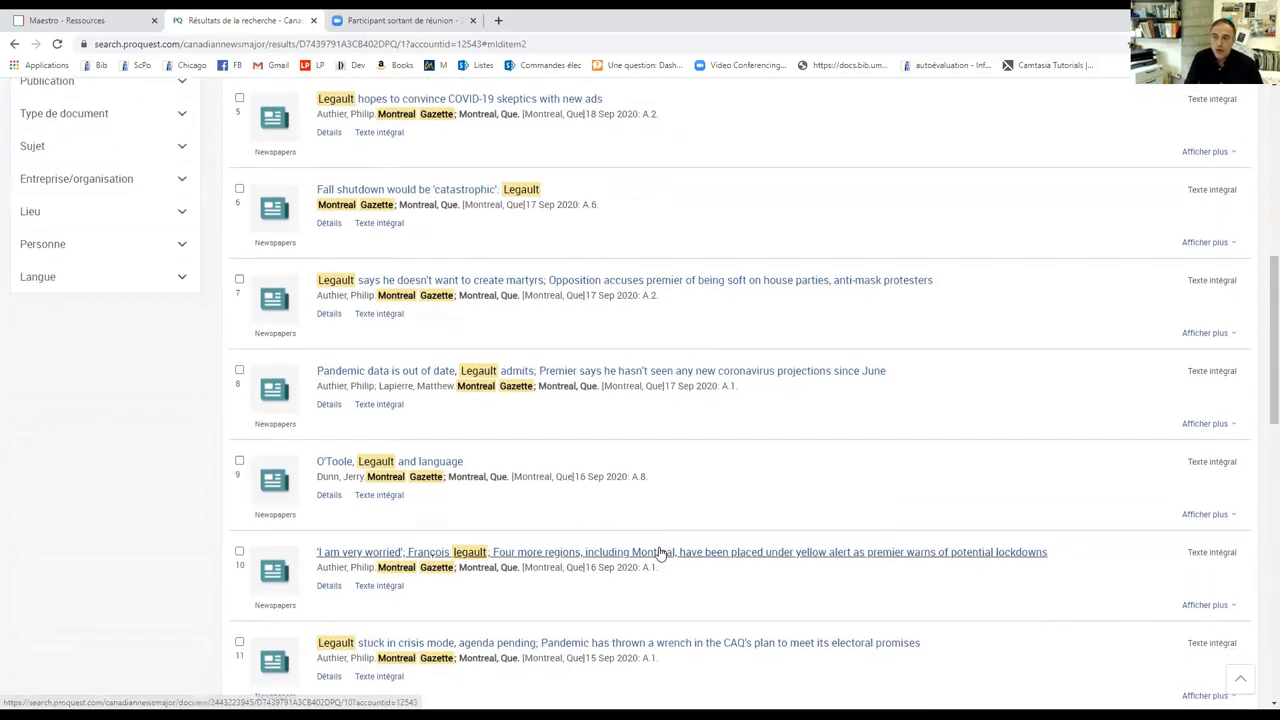
{"action": "scroll", "coordinate": [660, 553], "scroll_direction": "down", "scroll_amount": 1}
{"action": "scroll", "coordinate": [659, 552], "scroll_direction": "down", "scroll_amount": 2}
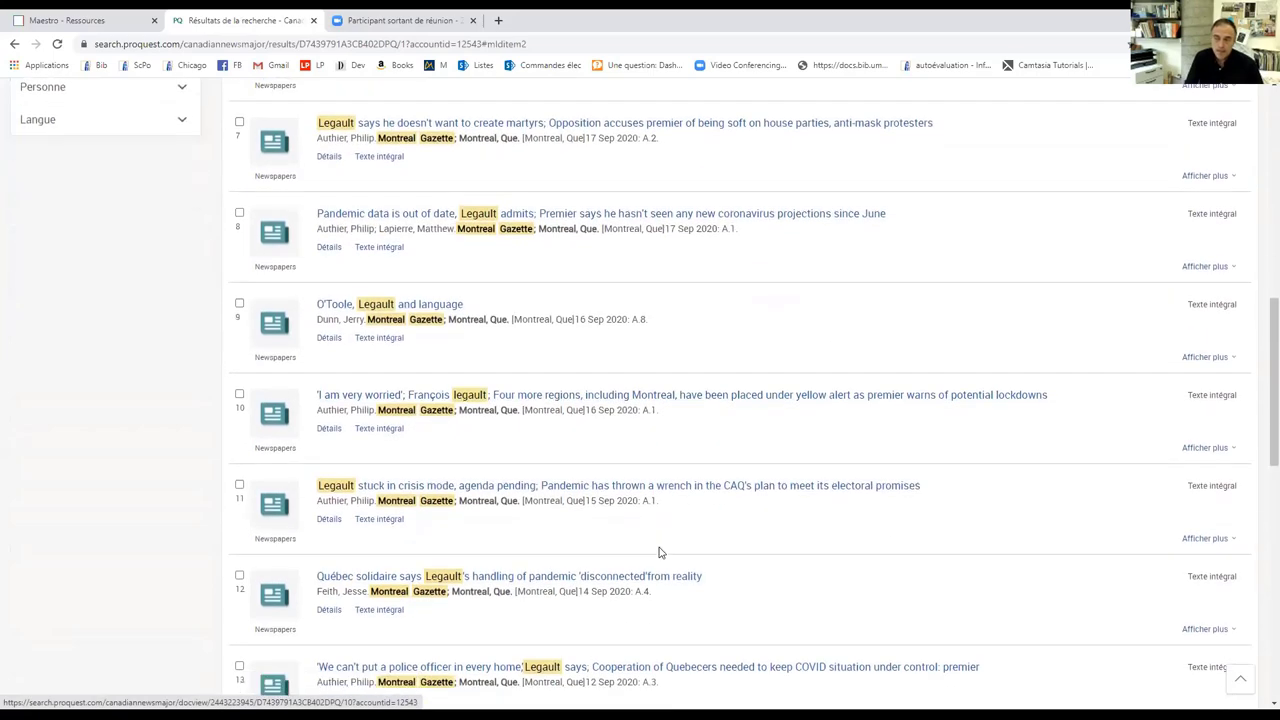